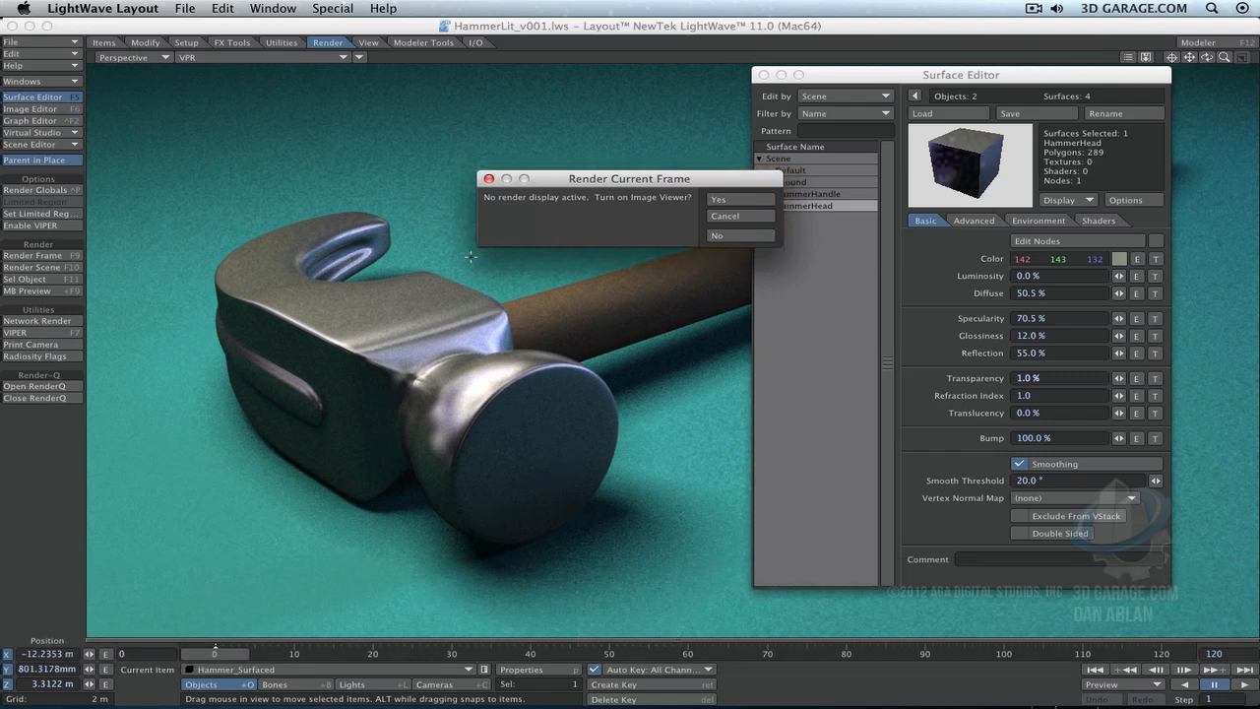
- Turn on the Image Viewer for the current frame's render, finish the render, and close the rendered image
key("Return")
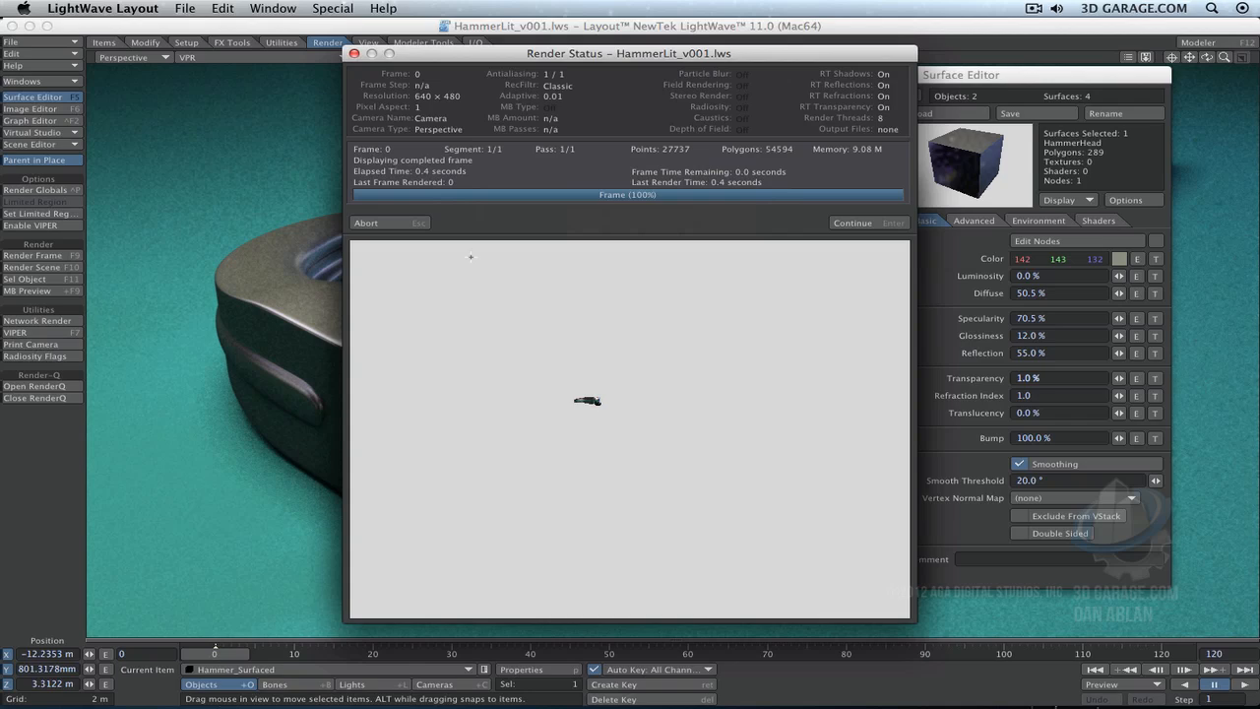
left_click(871, 227)
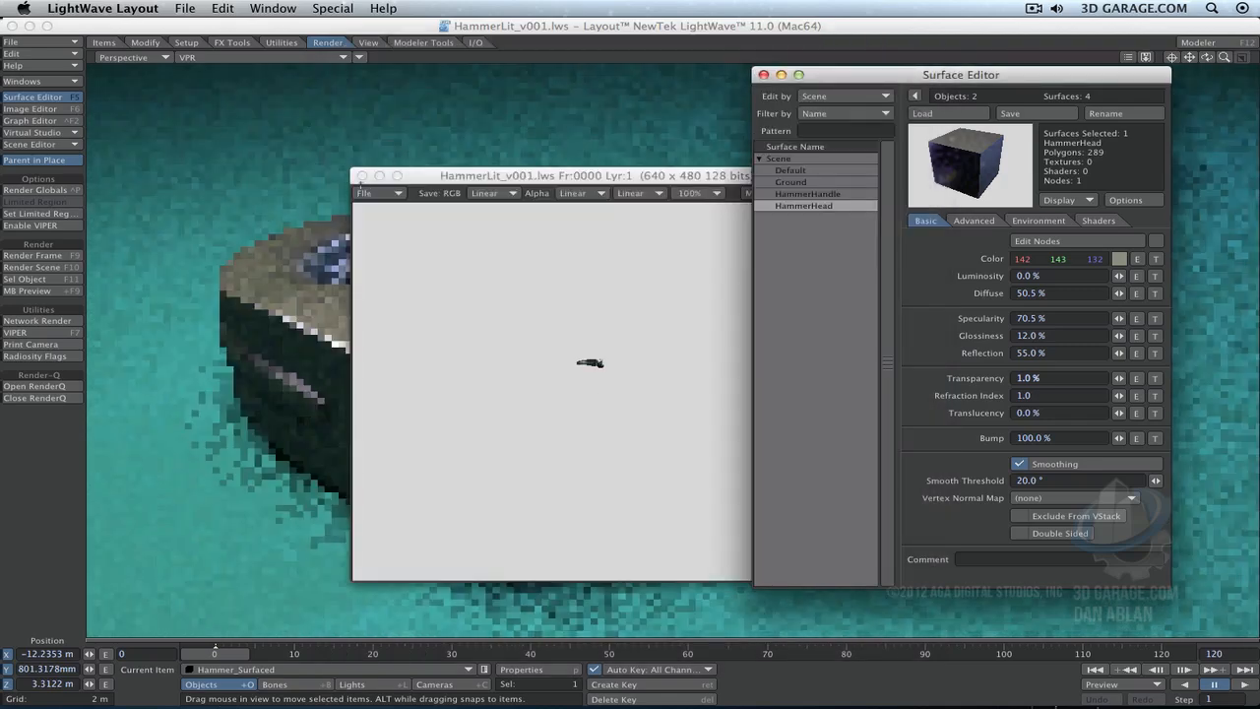
left_click(358, 177)
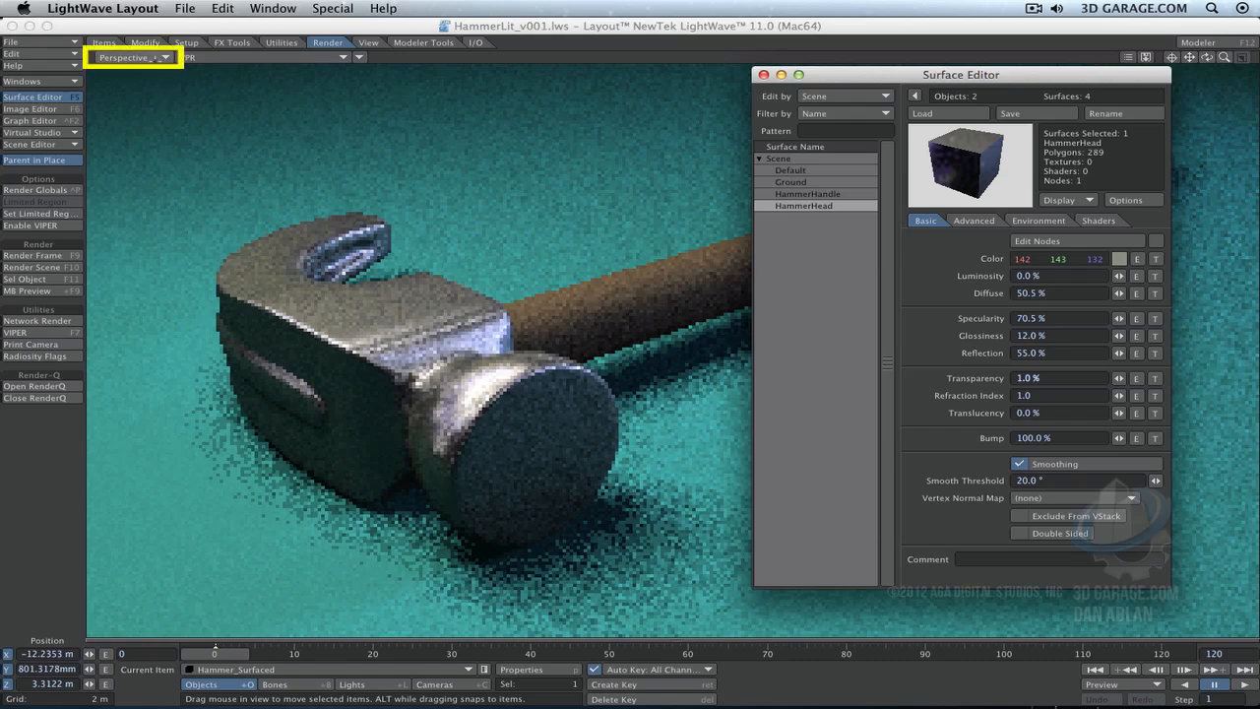
- Switch the viewport from Perspective to Camera View and close the Surface Editor
left_click(147, 57)
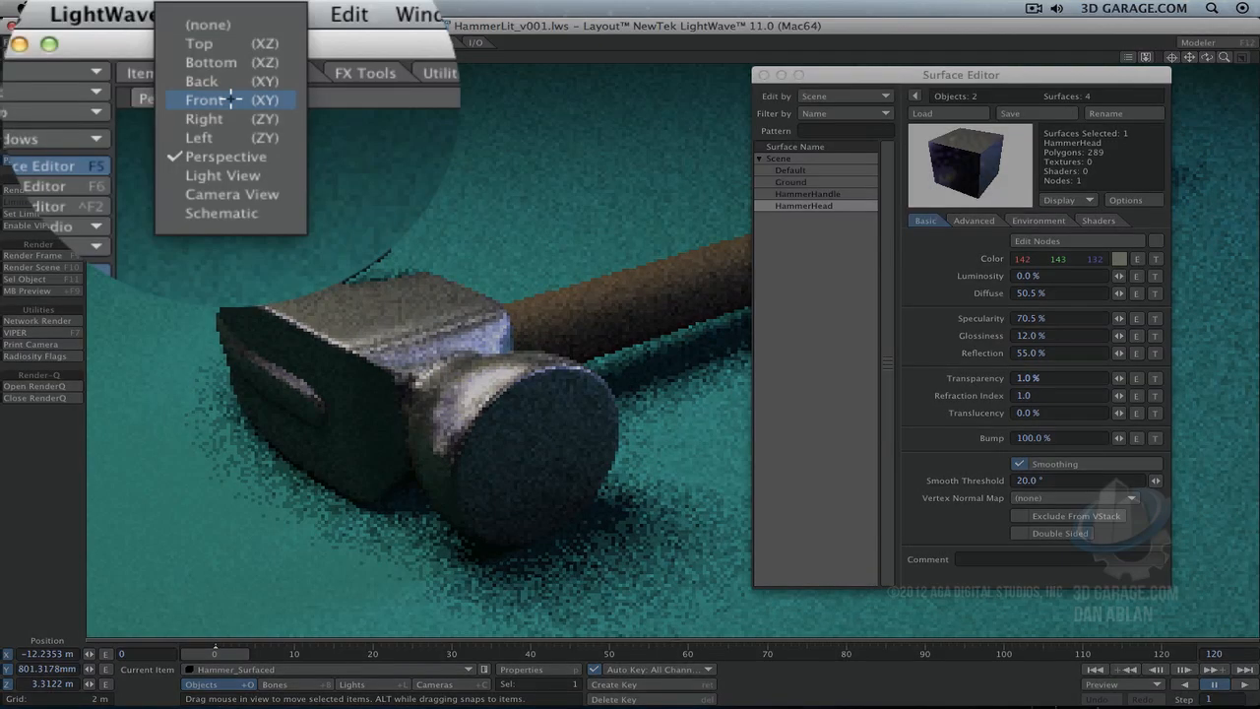
left_click(231, 193)
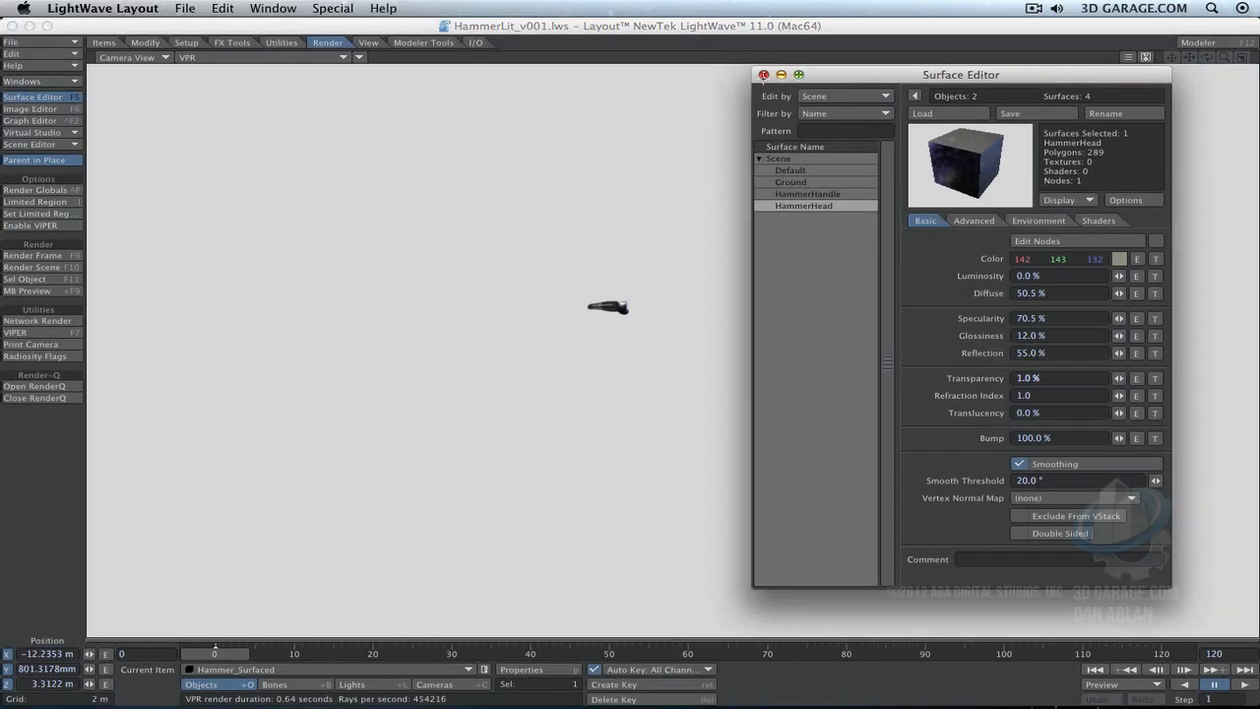
left_click(764, 76)
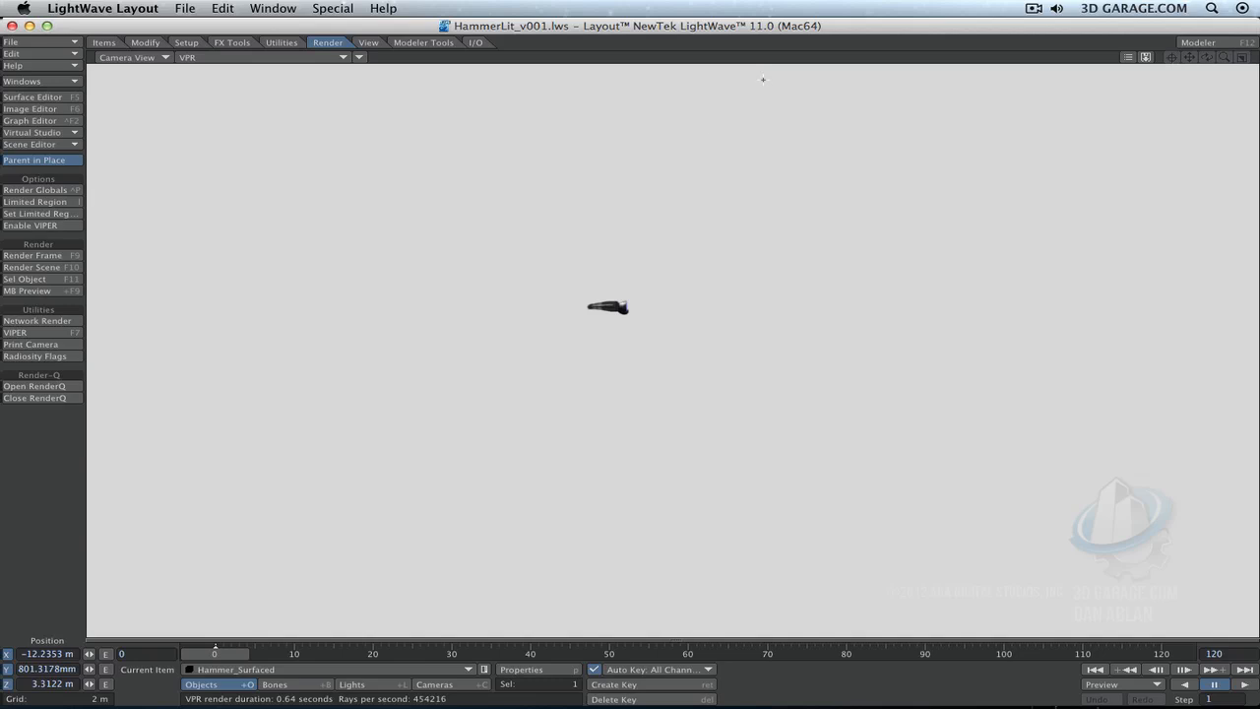
- Select the camera, nudge it closer to the hammer, and set the viewport shading to Wireframe
left_click(459, 684)
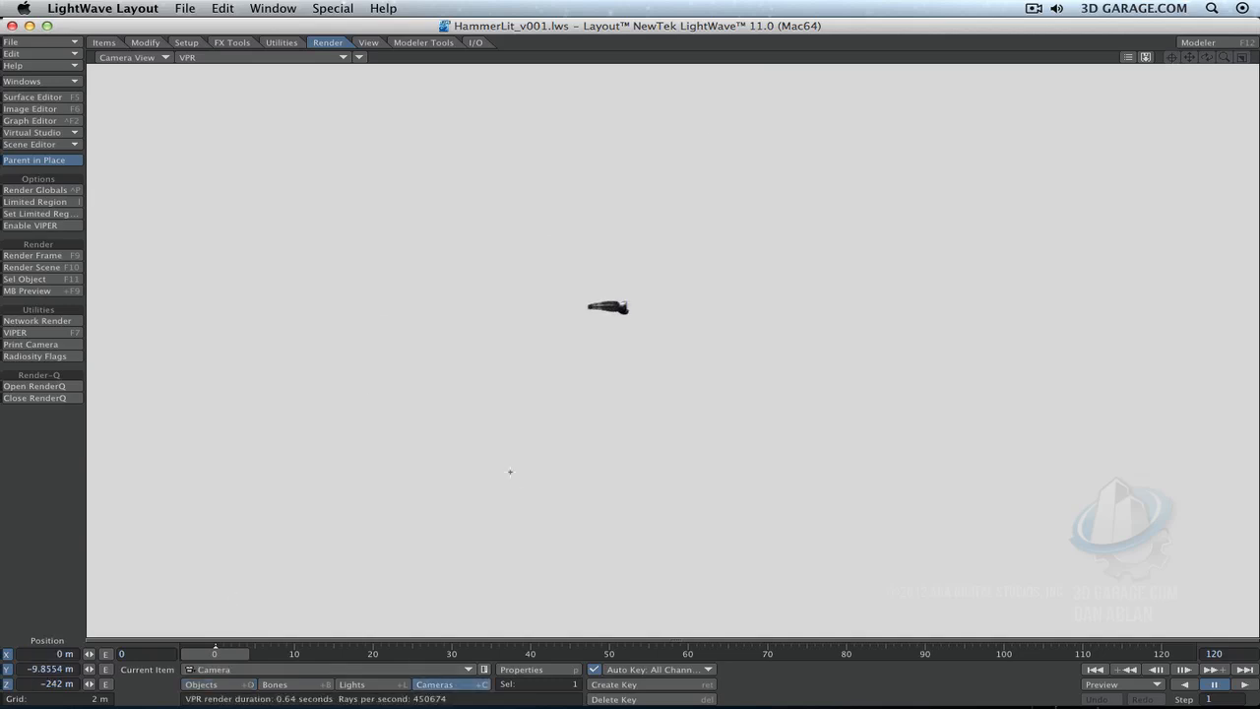
left_click(146, 43)
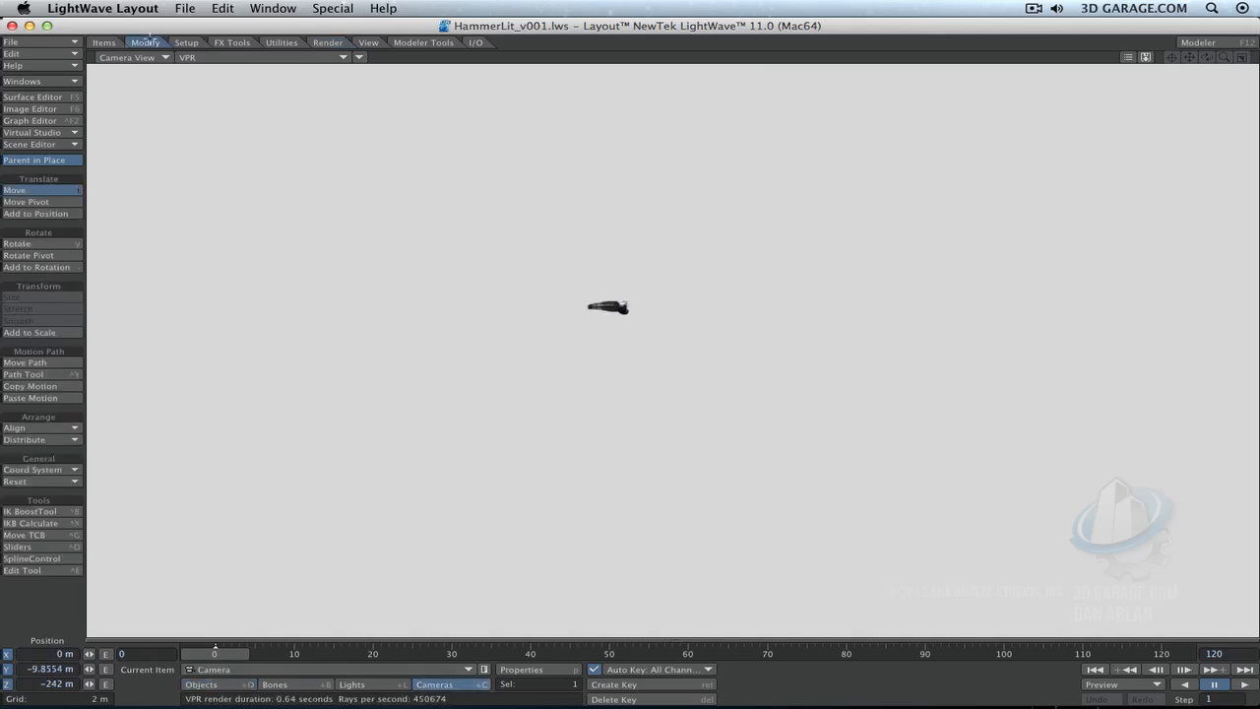
left_click_drag(697, 373, 701, 371)
left_click(239, 57)
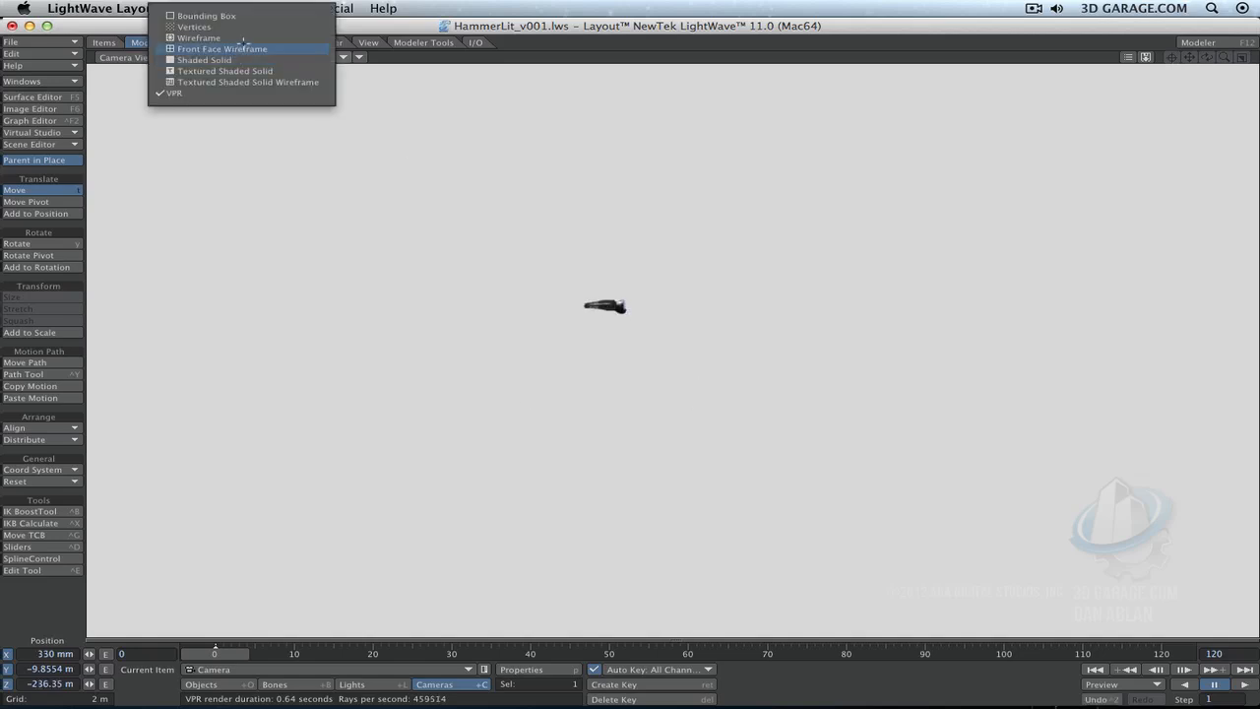
left_click(244, 38)
- Move the camera to about X 12.26 m, Z -211.19 m and rotate it to heading about -7.3° and pitch 0.8°
left_click_drag(607, 349, 645, 358)
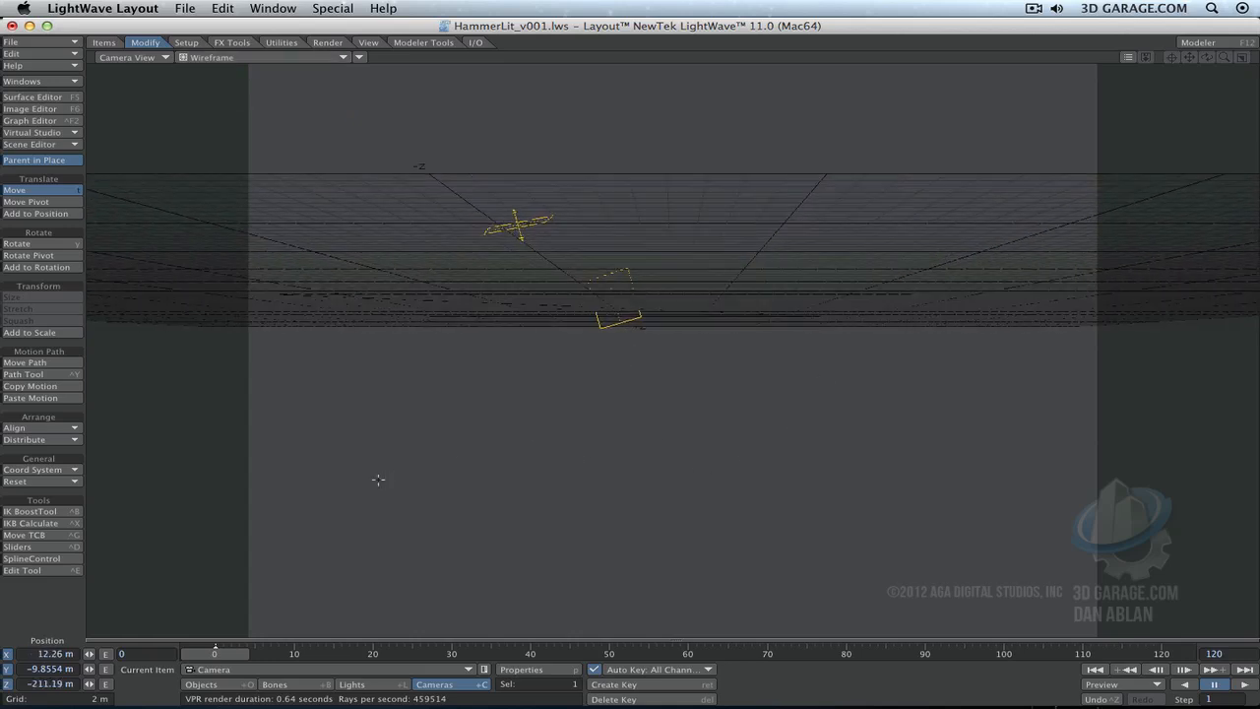
key("y")
mouse_move(377, 478)
left_mouse_down()
mouse_move(350, 483)
mouse_move(380, 480)
left_mouse_up()
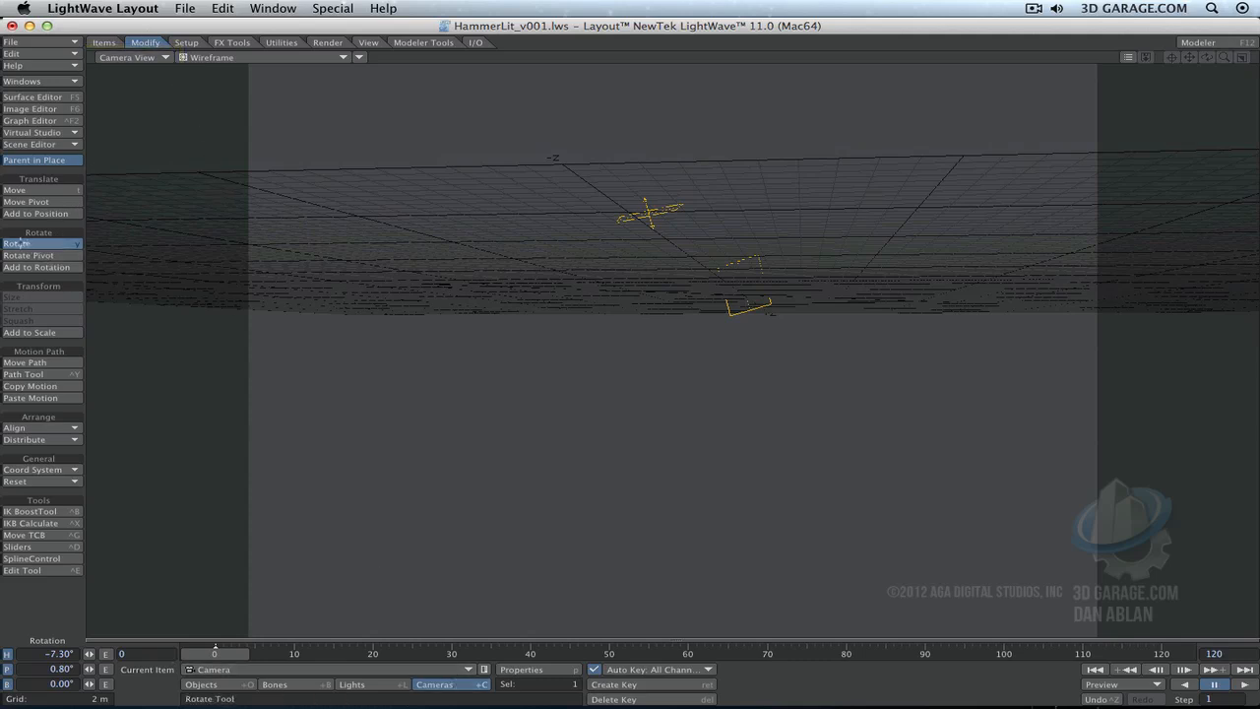
- Reset the camera's position to the origin
left_click(37, 190)
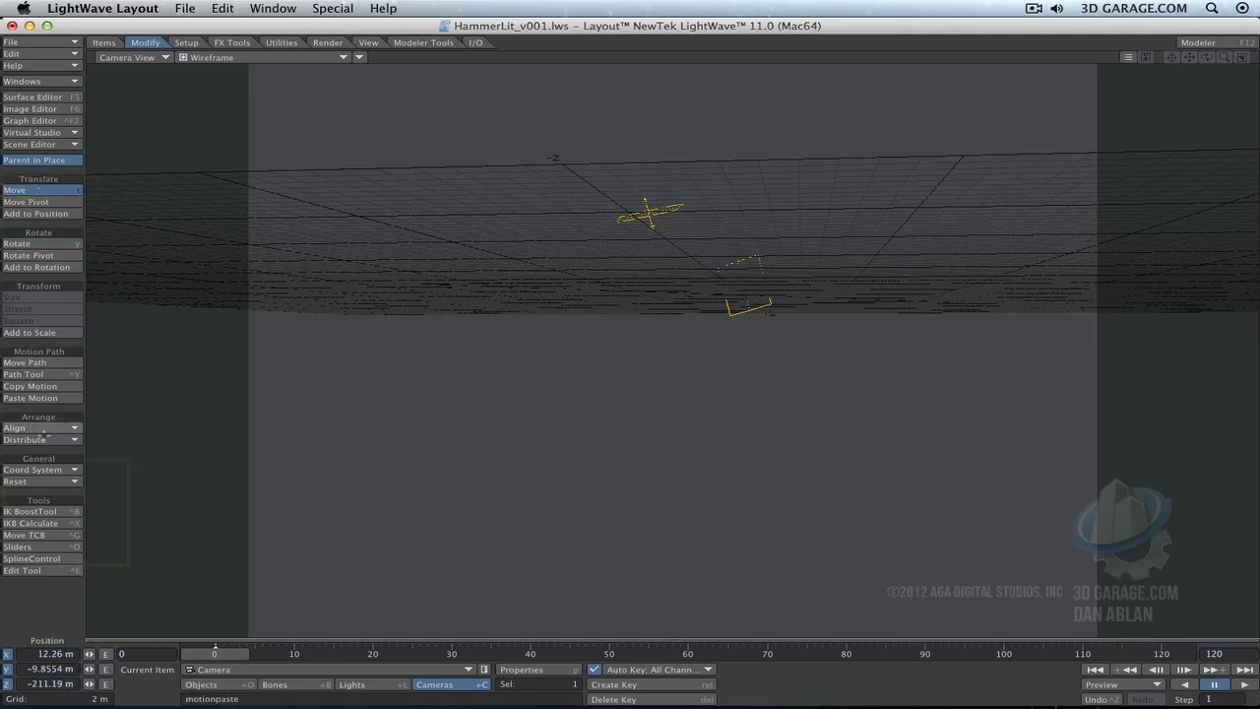
left_click(49, 481)
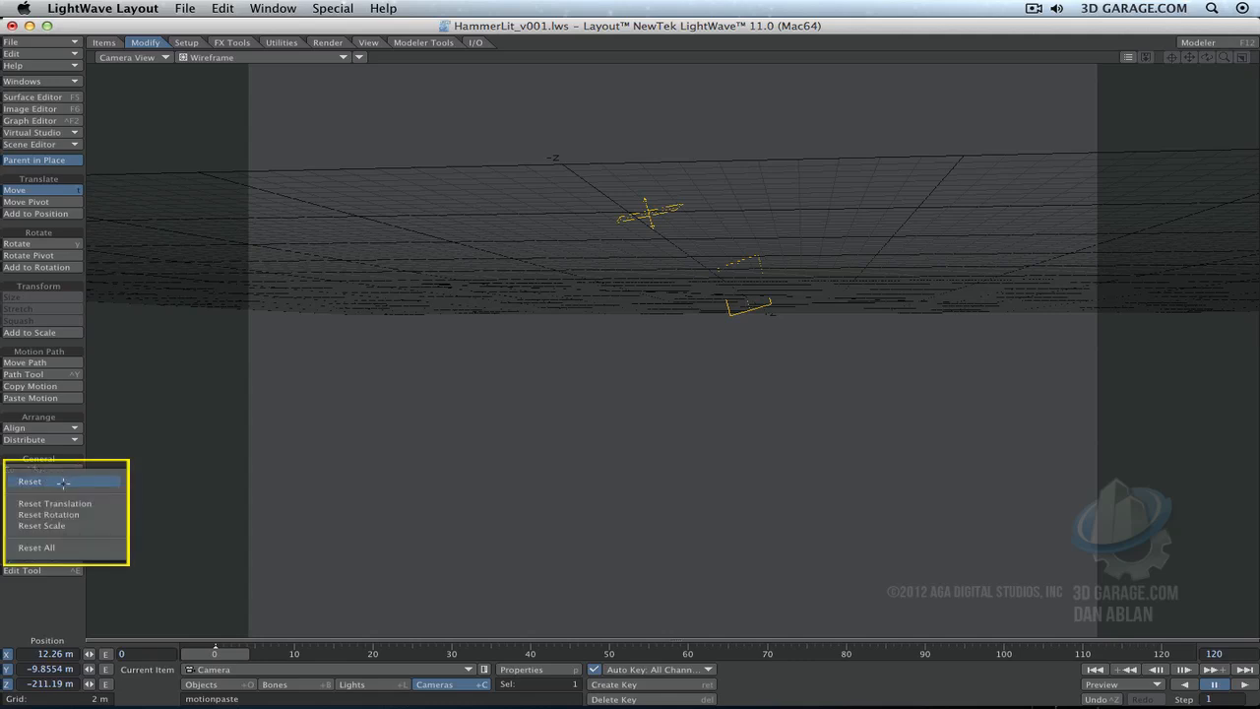
left_click(62, 482)
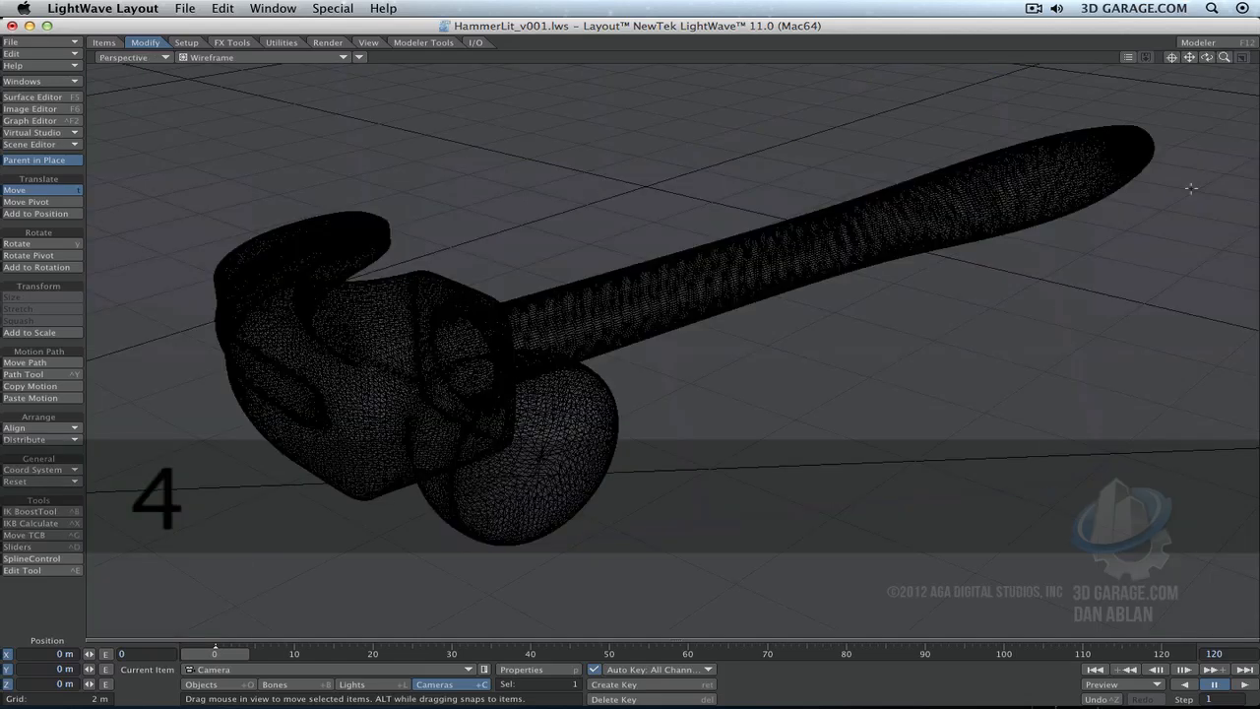
- Check the camera in a zoomed-out Perspective view, then in Camera View move it to about X -6.24 m, Y 11.77 m, Z -31.76 m
left_click_drag(1225, 57, 1162, 57)
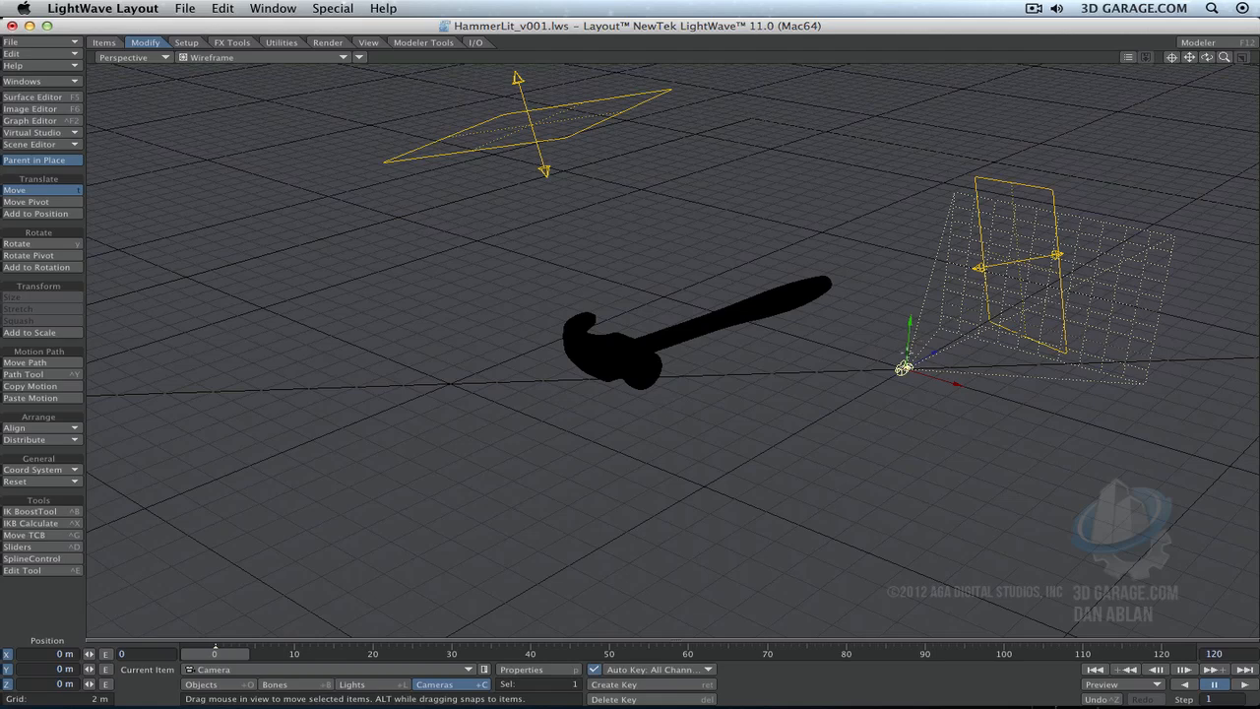
key("6")
left_click_drag(675, 349, 243, 94)
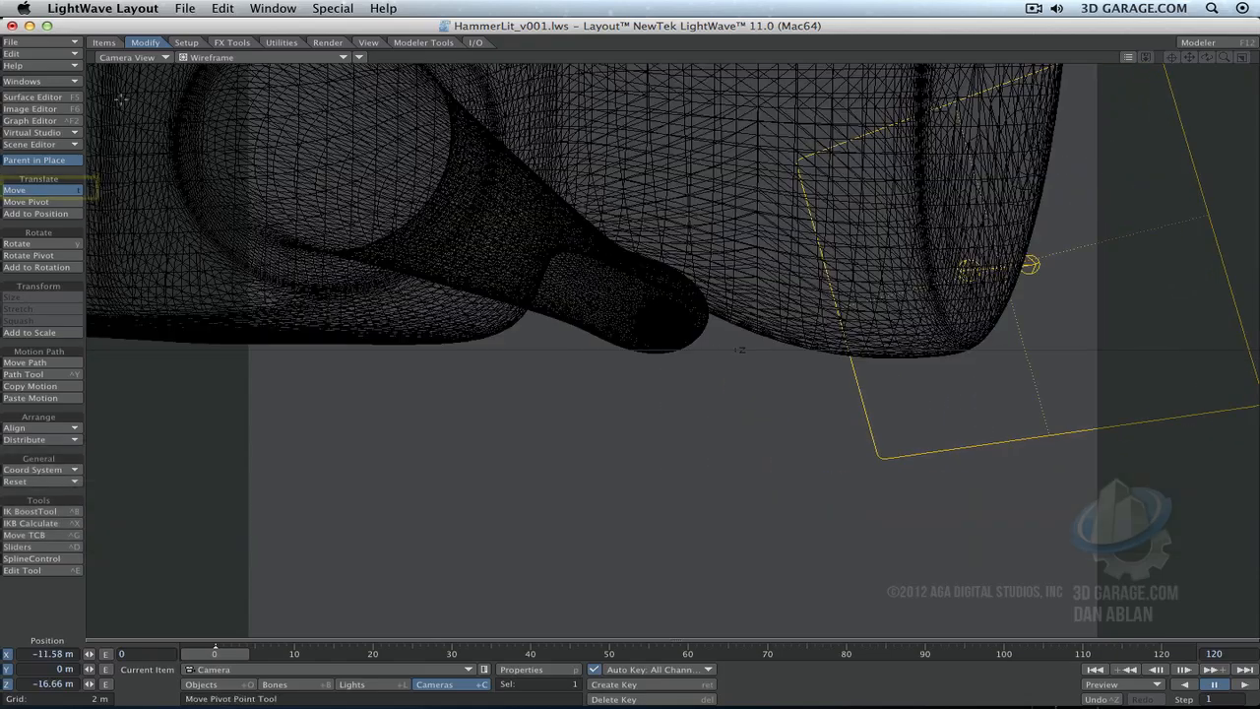
key("t")
left_click_drag(675, 349, 754, 571)
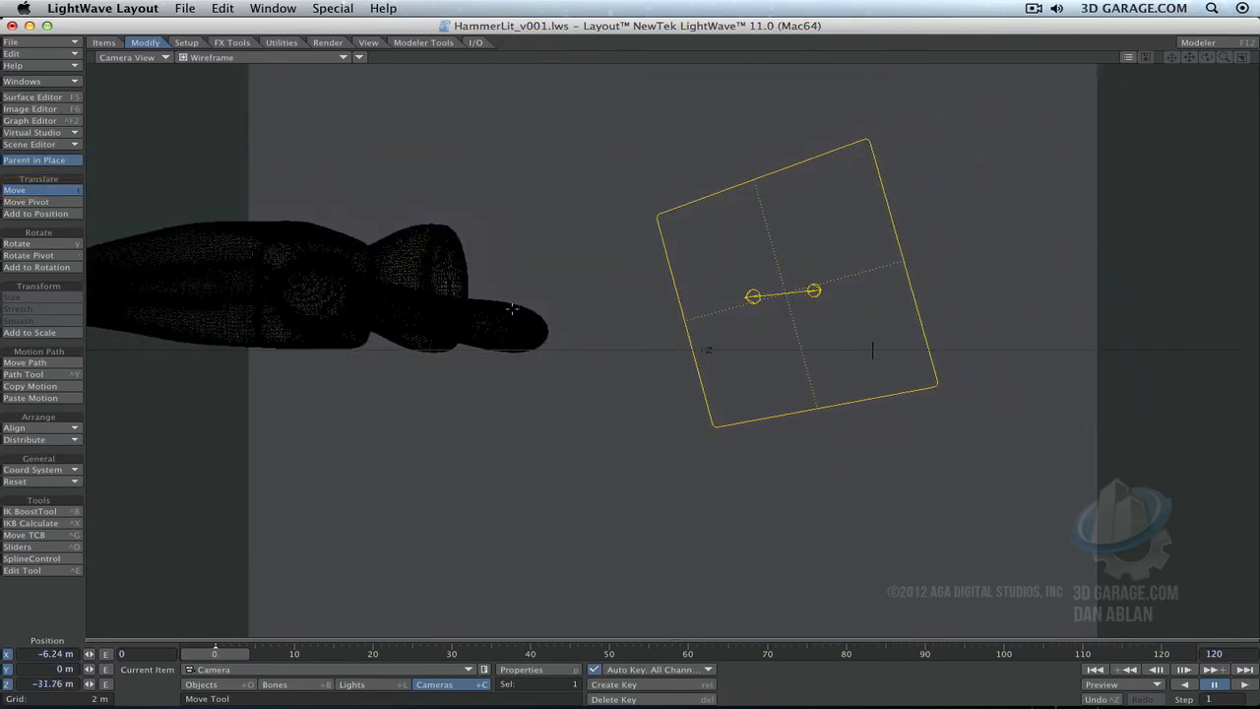
left_click_drag(407, 354, 406, 163, "super")
- Aim the camera at the hammer with heading about -25.6° and pitch 24.9°, and move it to about X -2.2 m, Z -23.84 m
key("y")
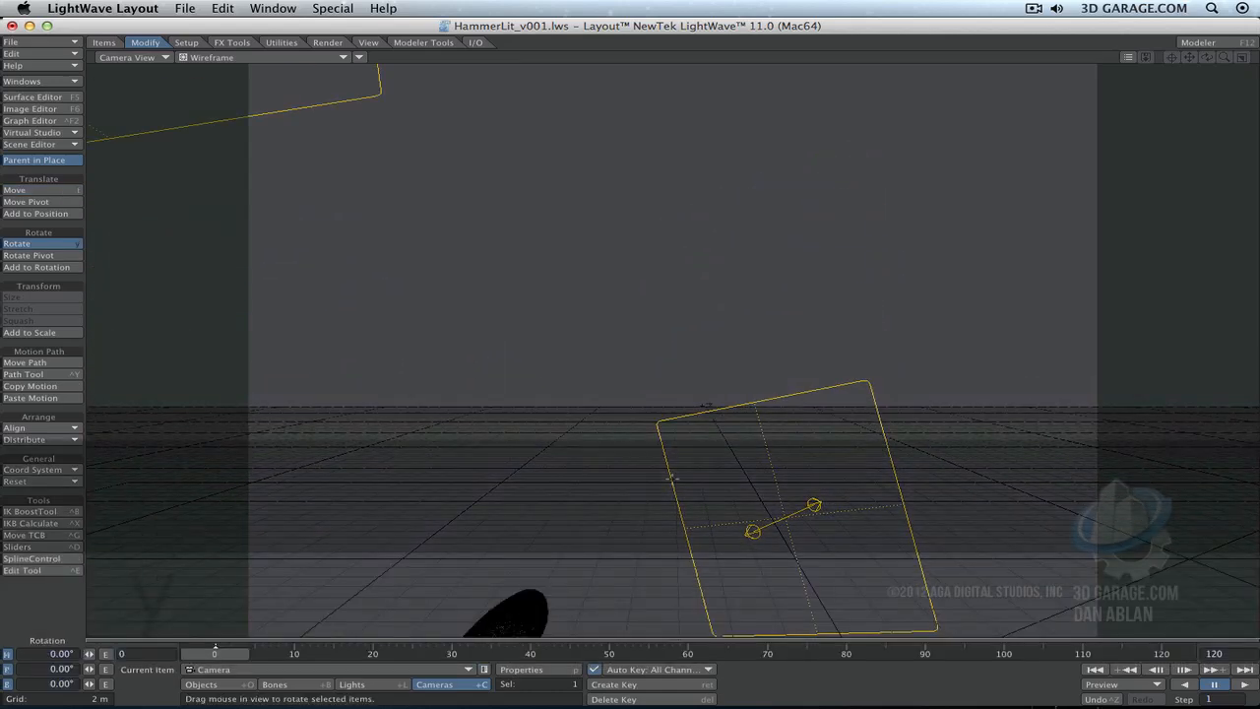
key("t")
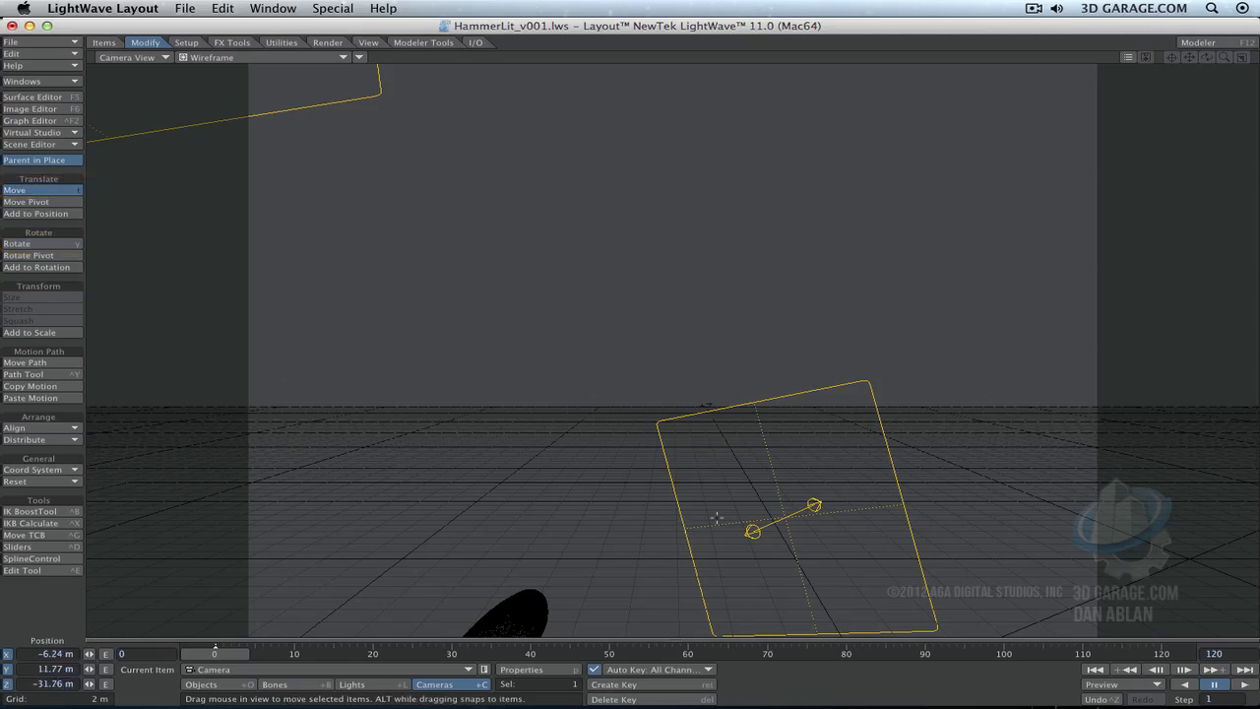
left_click_drag(715, 518, 1222, 322)
key("y")
key("t")
left_click_drag(825, 285, 1004, 187)
left_click_drag(762, 394, 760, 319)
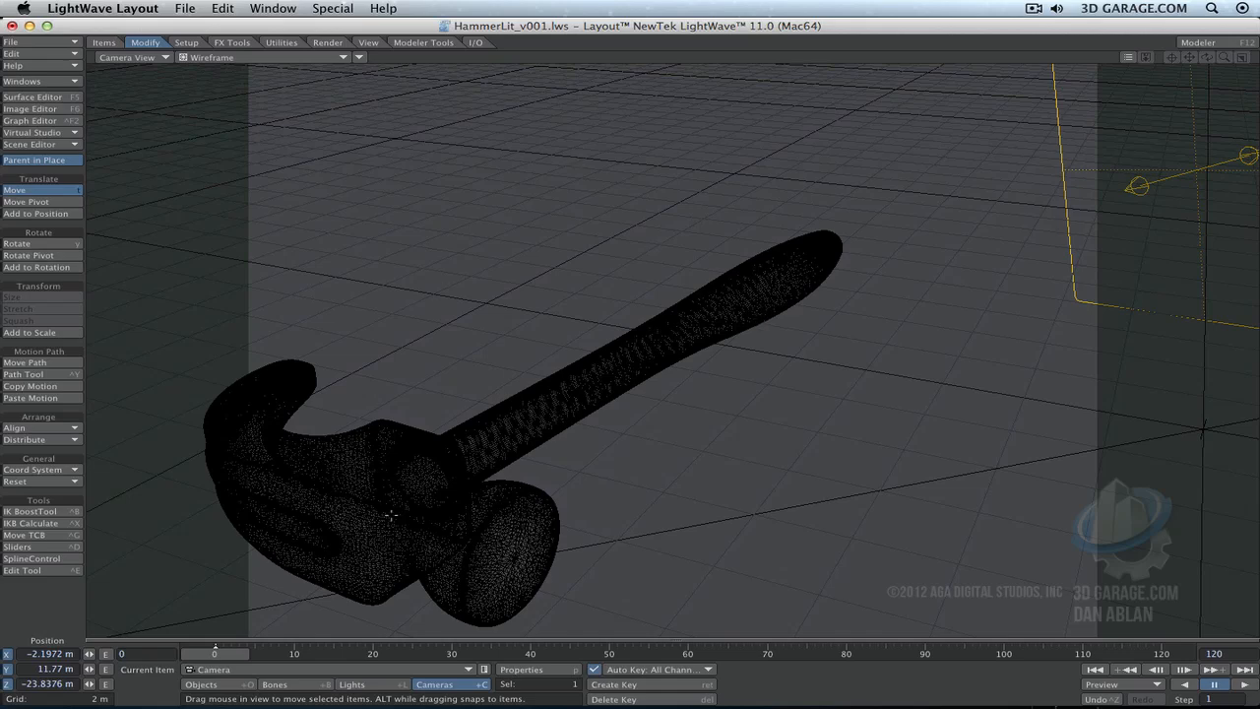
- Set the camera resolution to HDTV (1920 x 1080) in Render Globals and close the window
key("p")
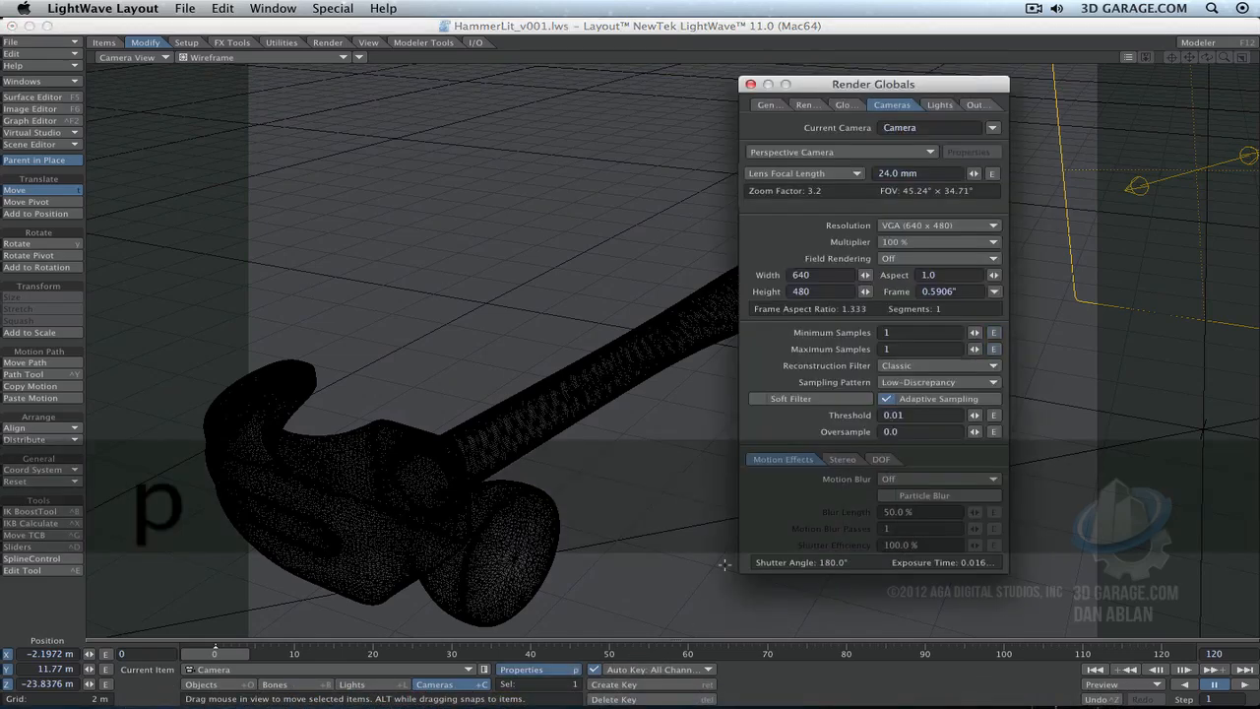
left_click(975, 225)
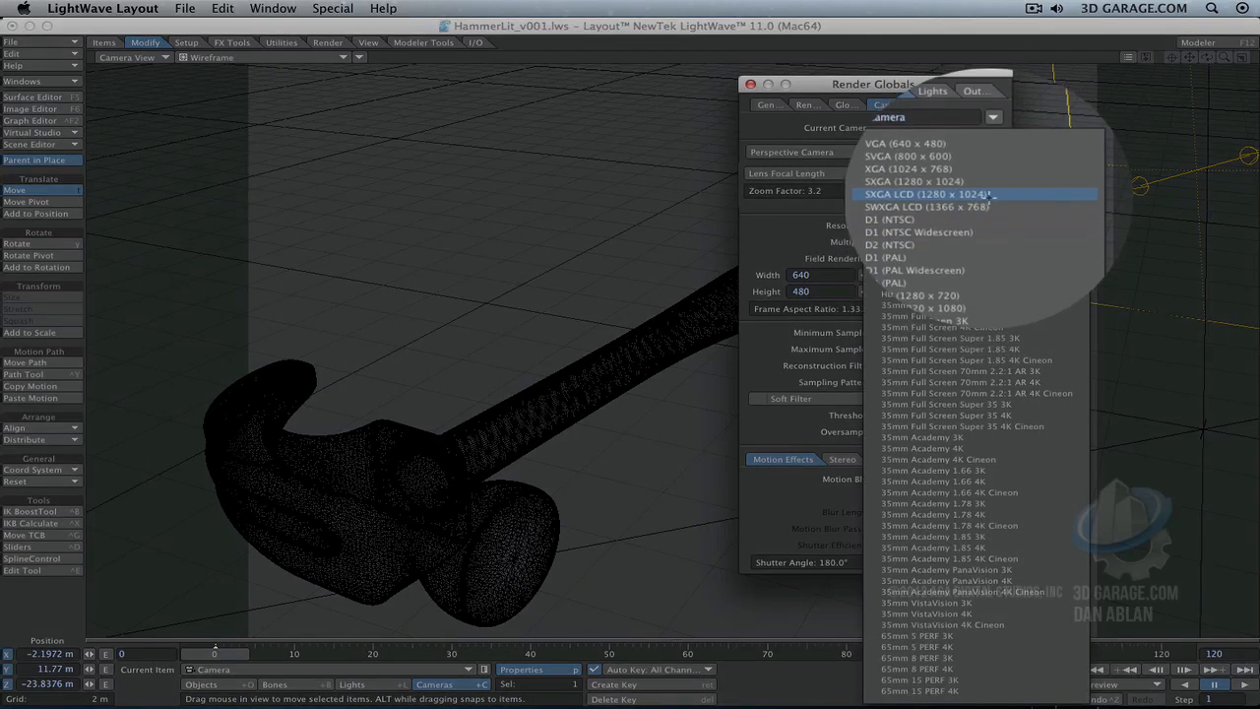
left_click(986, 293)
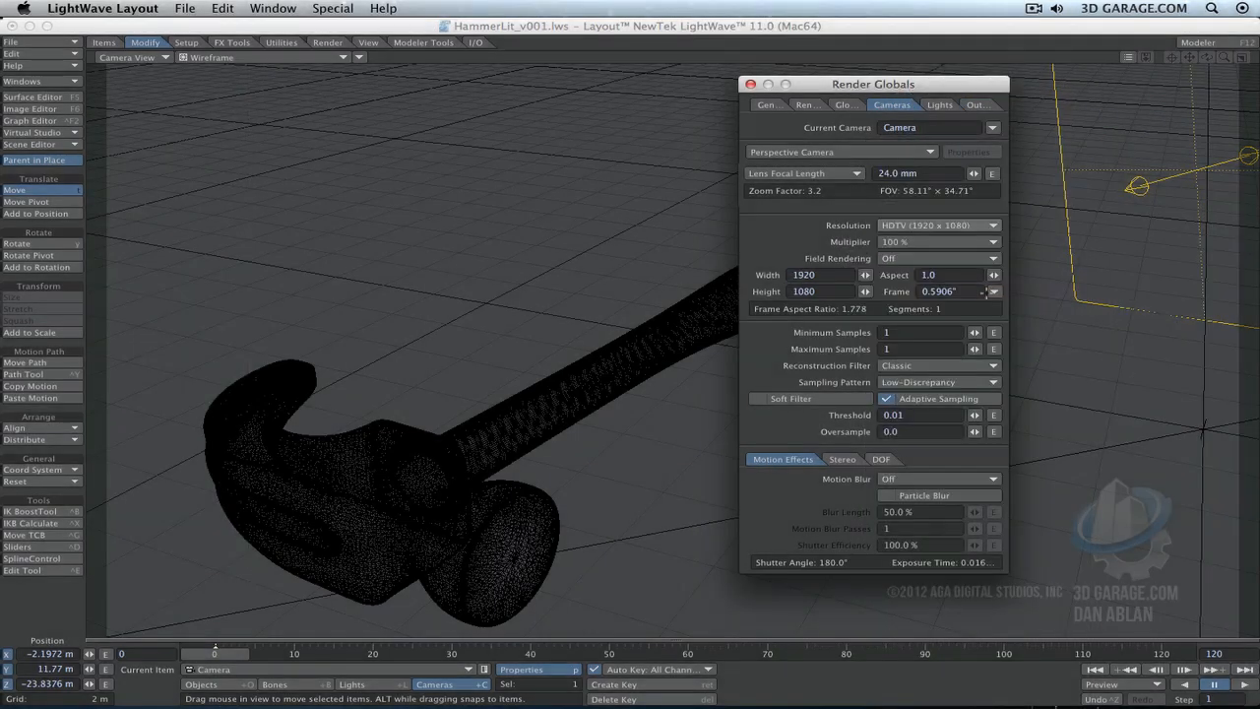
left_click(751, 84)
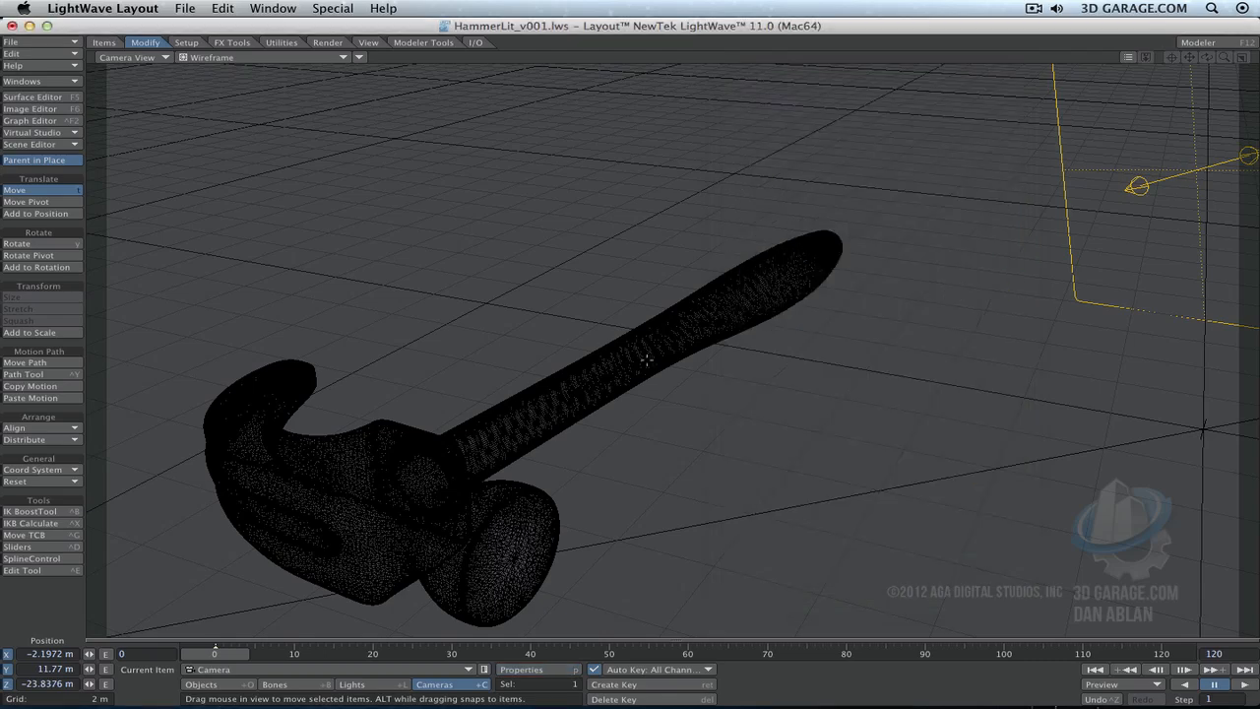
- Lower the camera to about Y 7.88 m, reposition it beside the hammer, and rotate it to heading about -41.4° and pitch 24.3°
left_click_drag(634, 302, 634, 463, "super")
key("y")
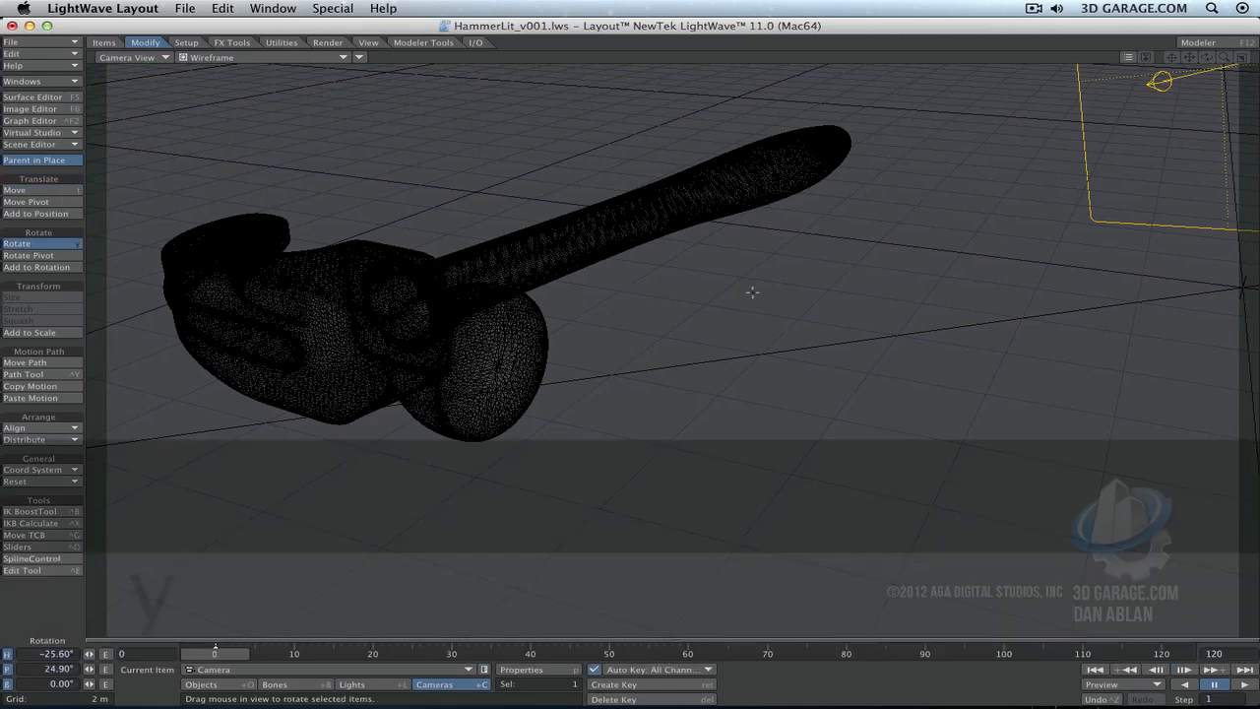
left_click_drag(752, 291, 659, 299)
key("t")
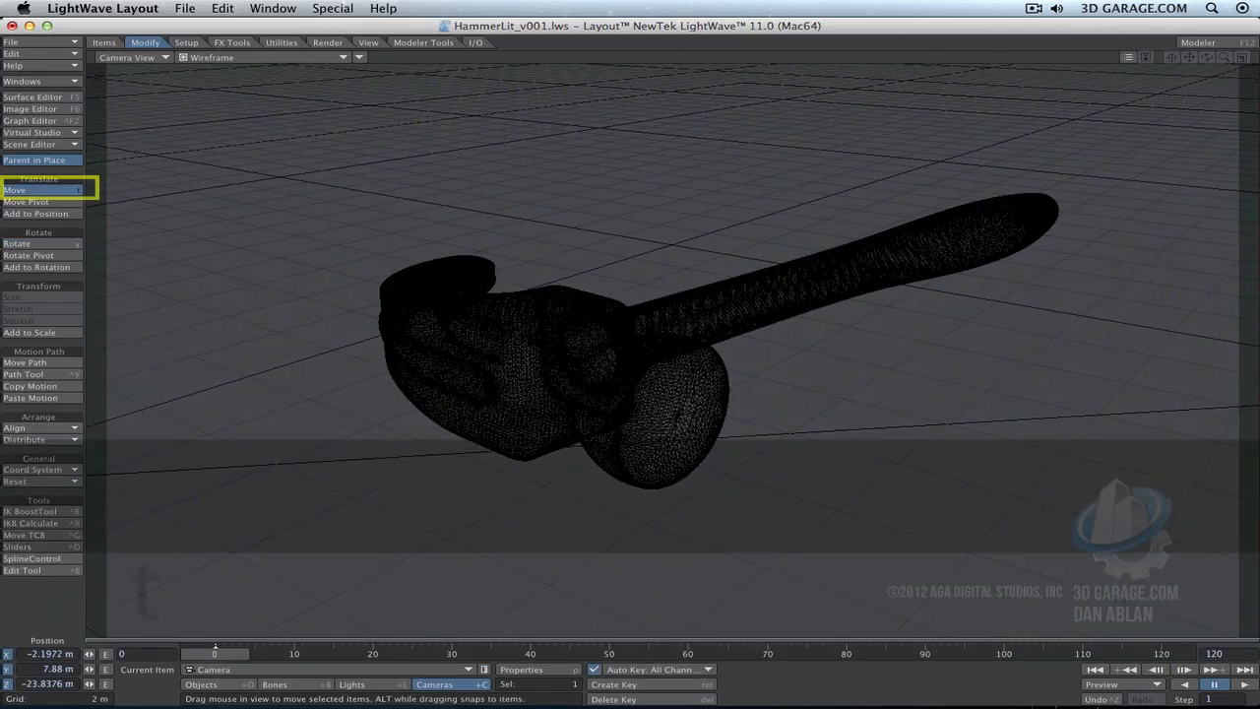
left_click_drag(752, 291, 787, 244)
key("y")
left_click_drag(753, 292, 715, 295)
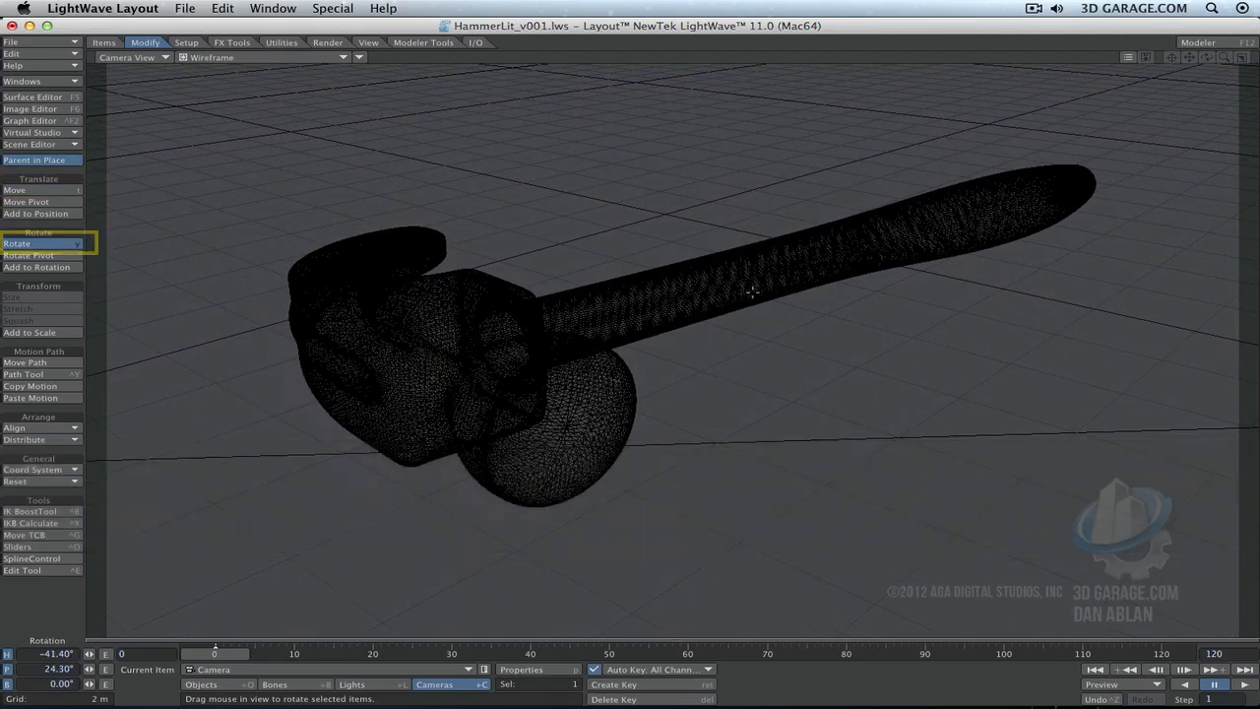
- Switch the viewport to VPR and rotate the camera to heading about -36.4° and pitch 27.1° so the ground fills the frame
left_click(300, 62)
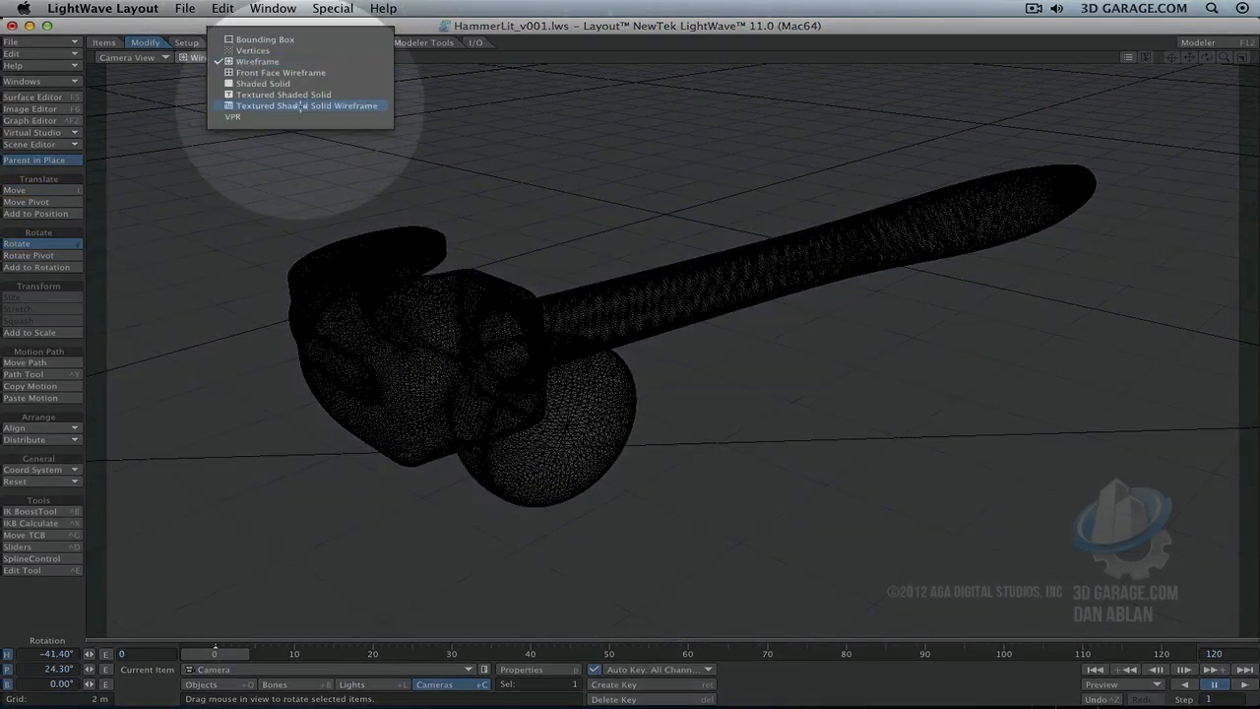
left_click(229, 118)
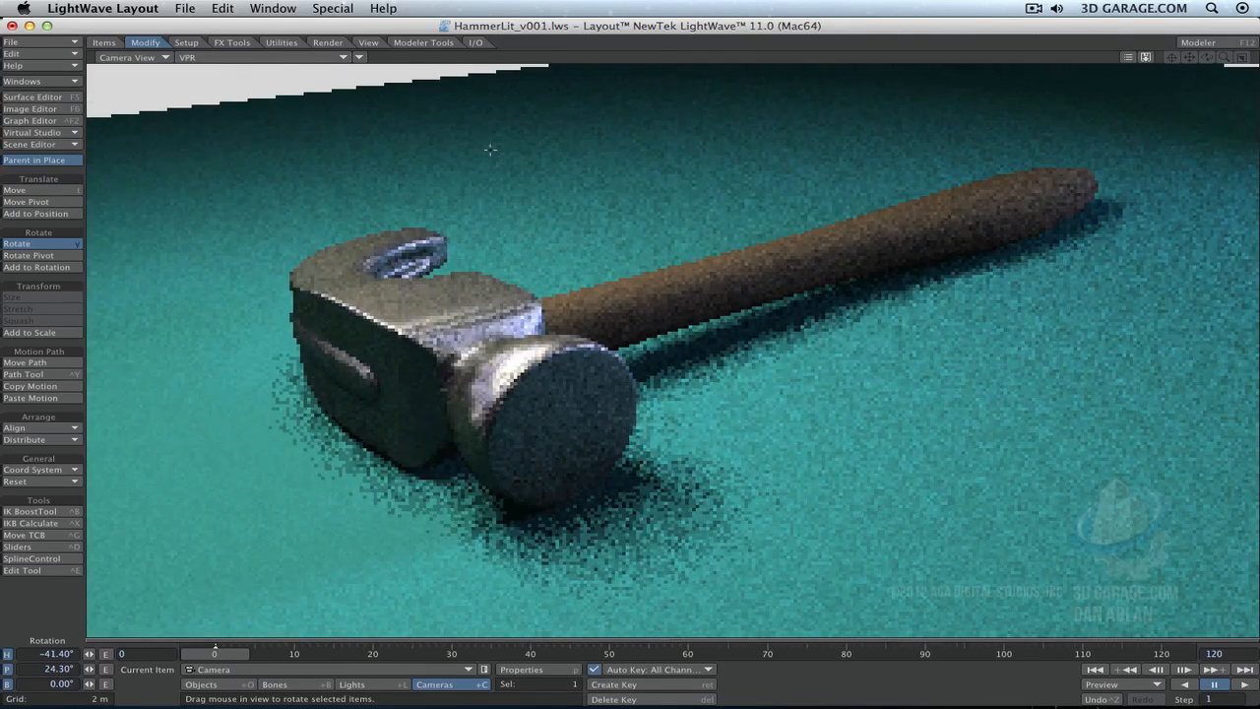
key("y")
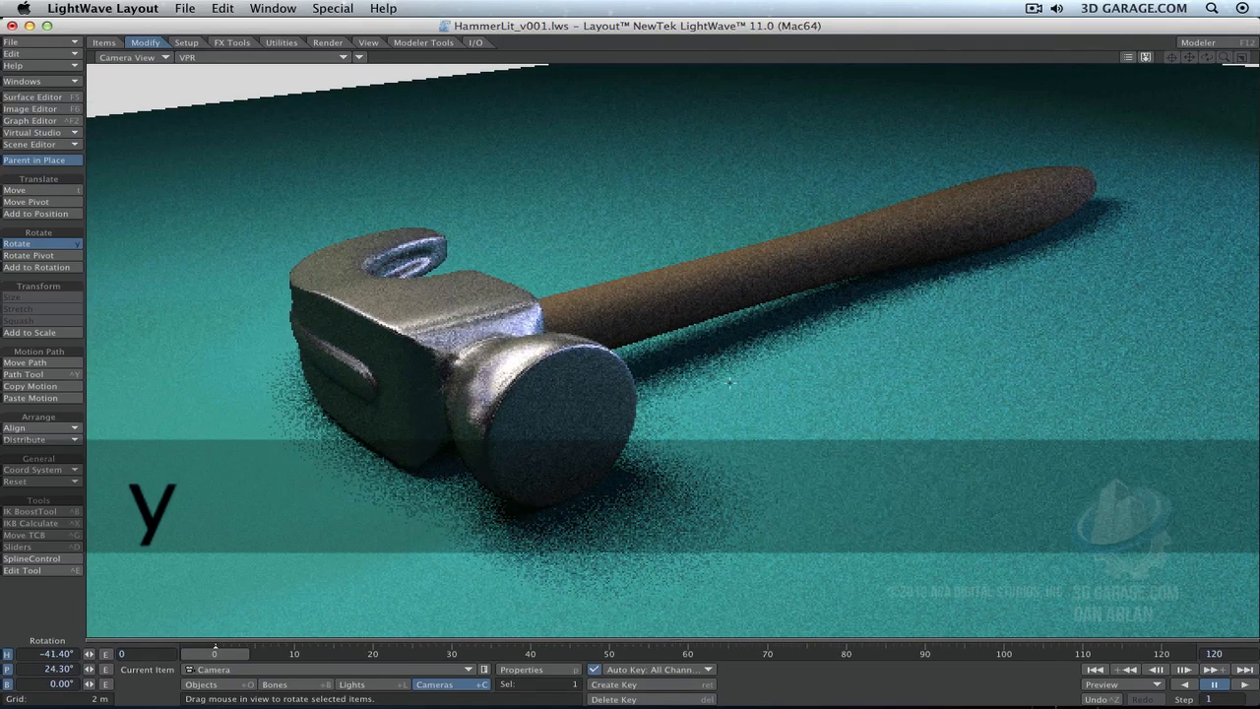
mouse_move(739, 387)
left_mouse_down()
mouse_move(778, 399)
mouse_move(730, 383)
left_mouse_up()
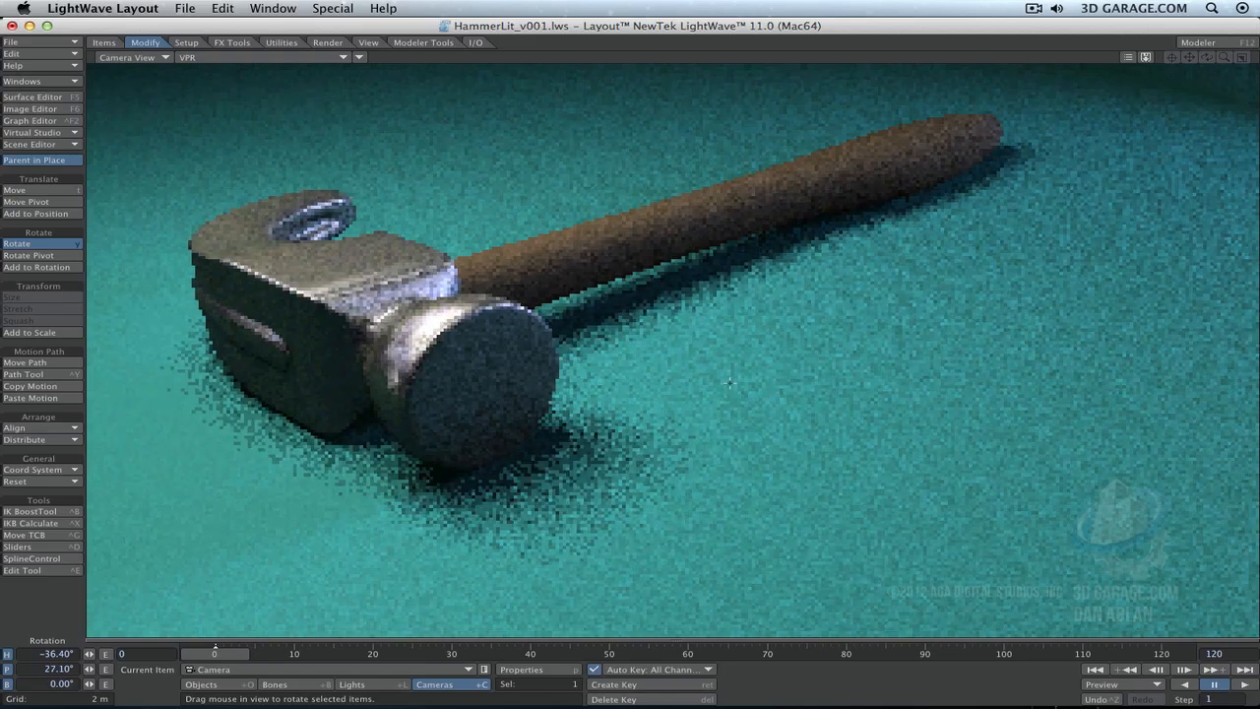
- Render the current frame from the new camera angle and close the rendered image
key("F9")
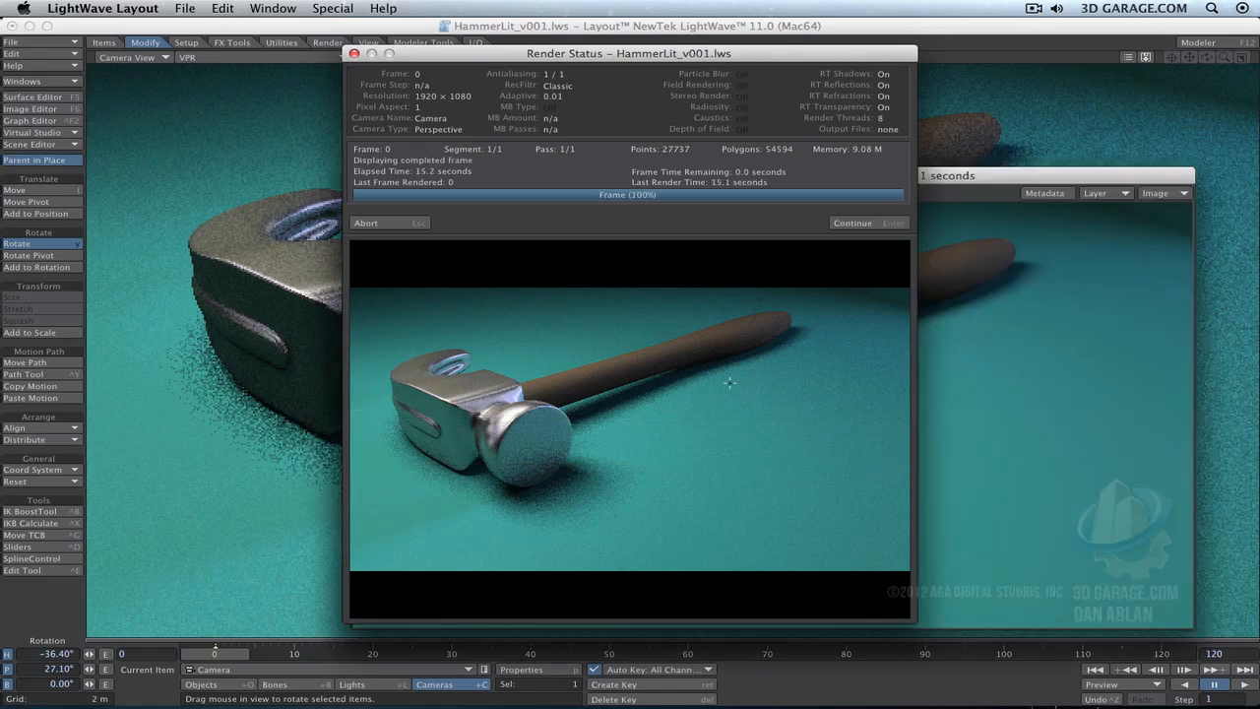
left_click(901, 219)
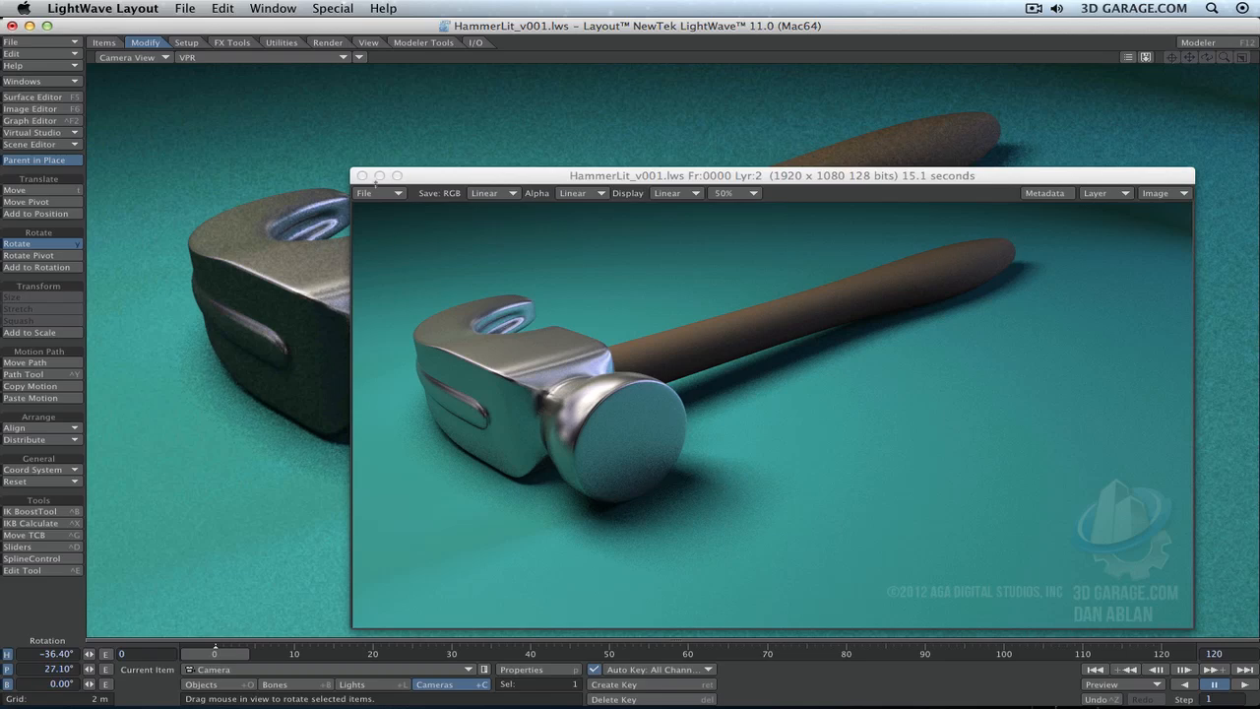
left_click(363, 175)
- Save the scene as an incremental version, HammerLit_v002.lws
left_click(40, 42)
mouse_move(62, 46)
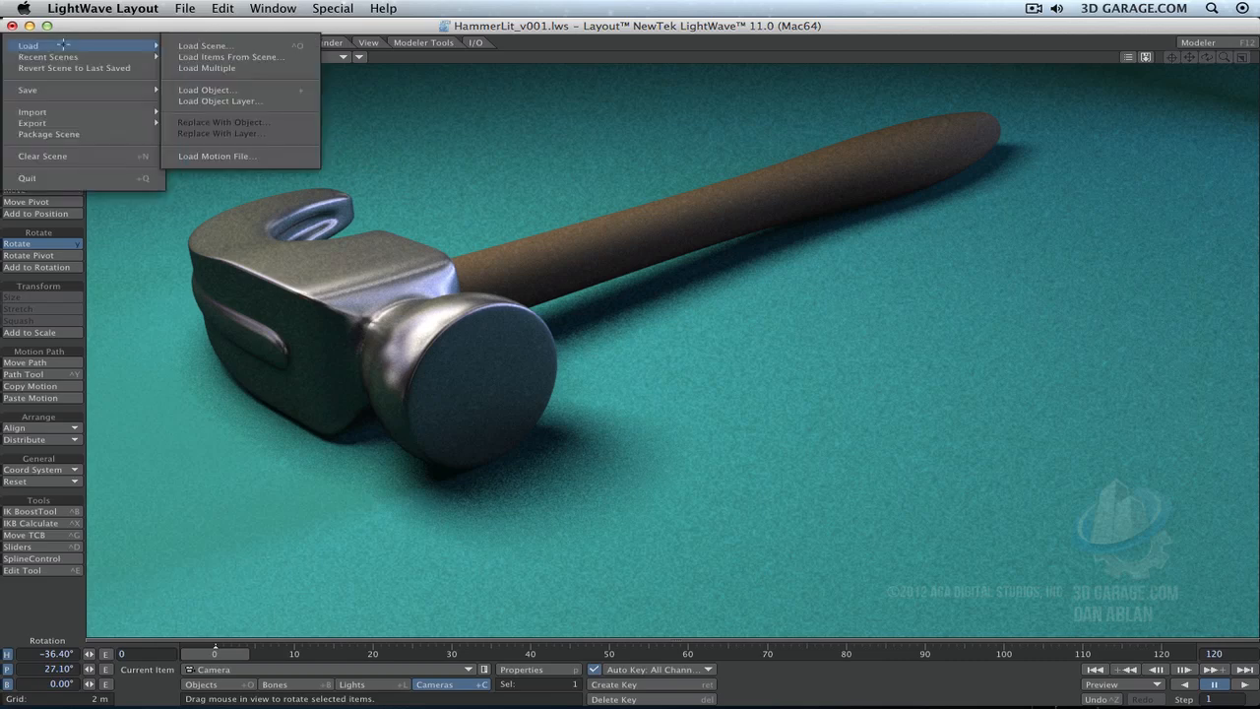
mouse_move(59, 90)
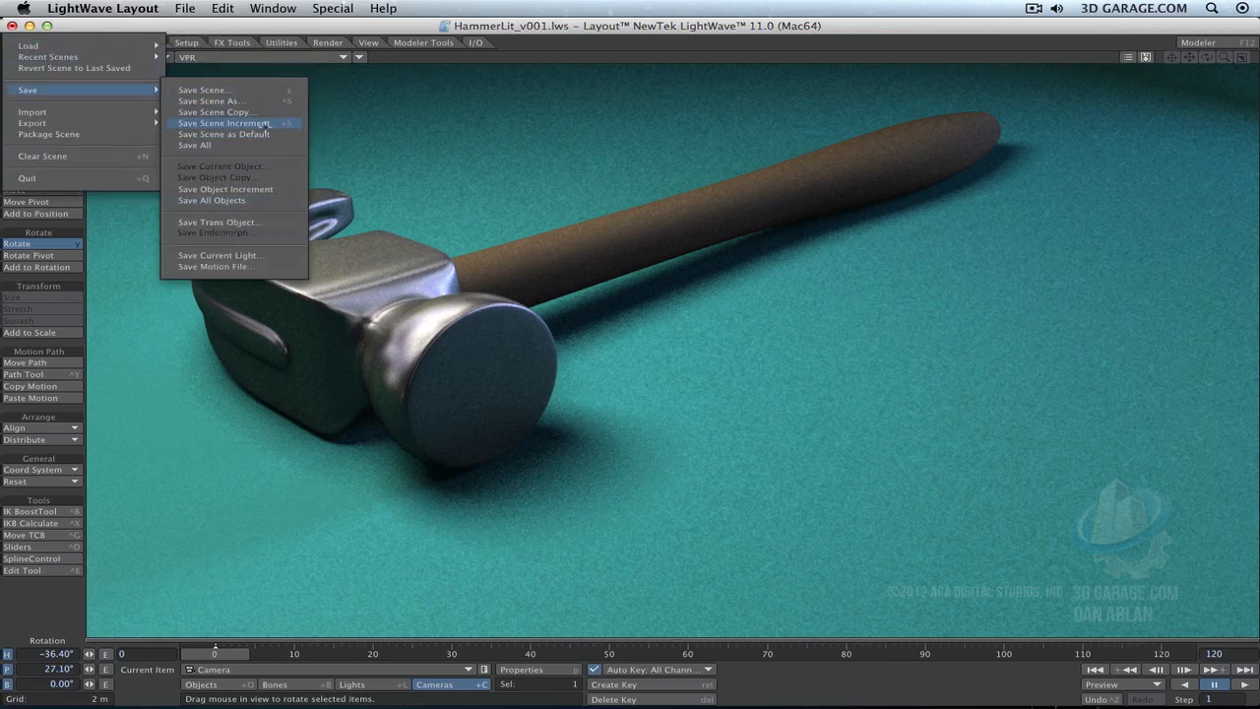
left_click(267, 123)
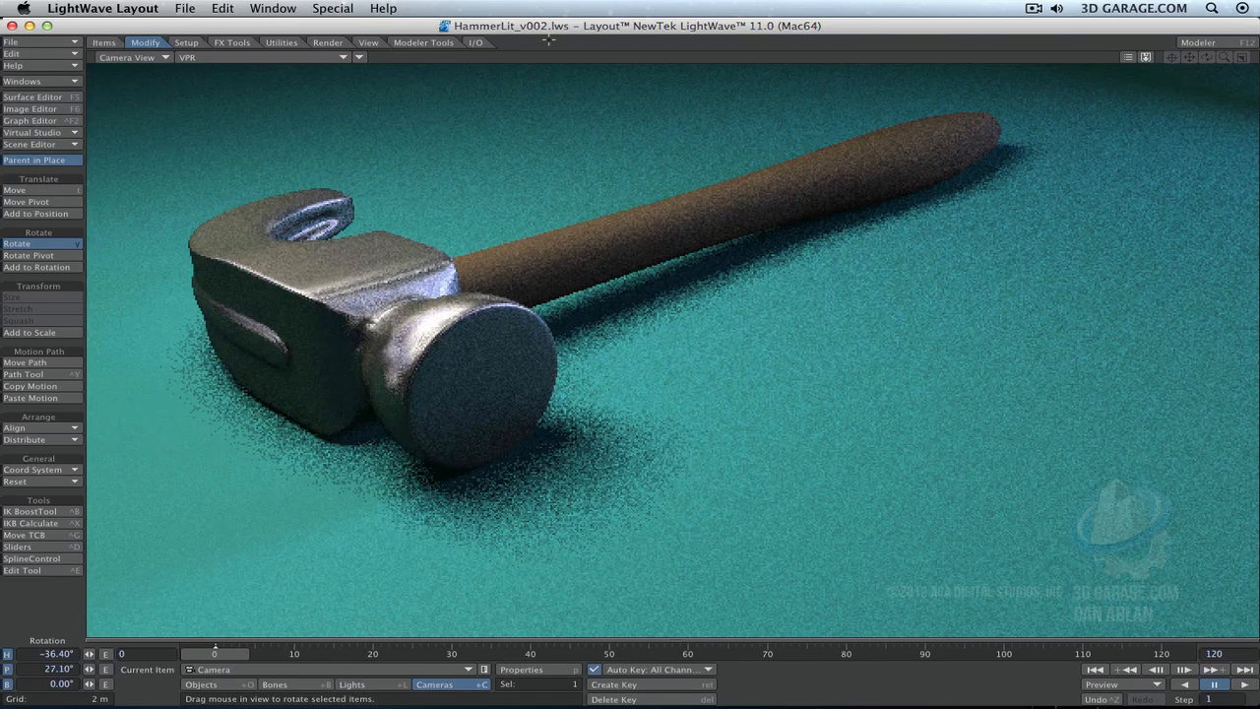
- Open the Surface Editor, select the HammerHandle surface, and collapse the surface list with the window moved off the hammer
left_click(32, 97)
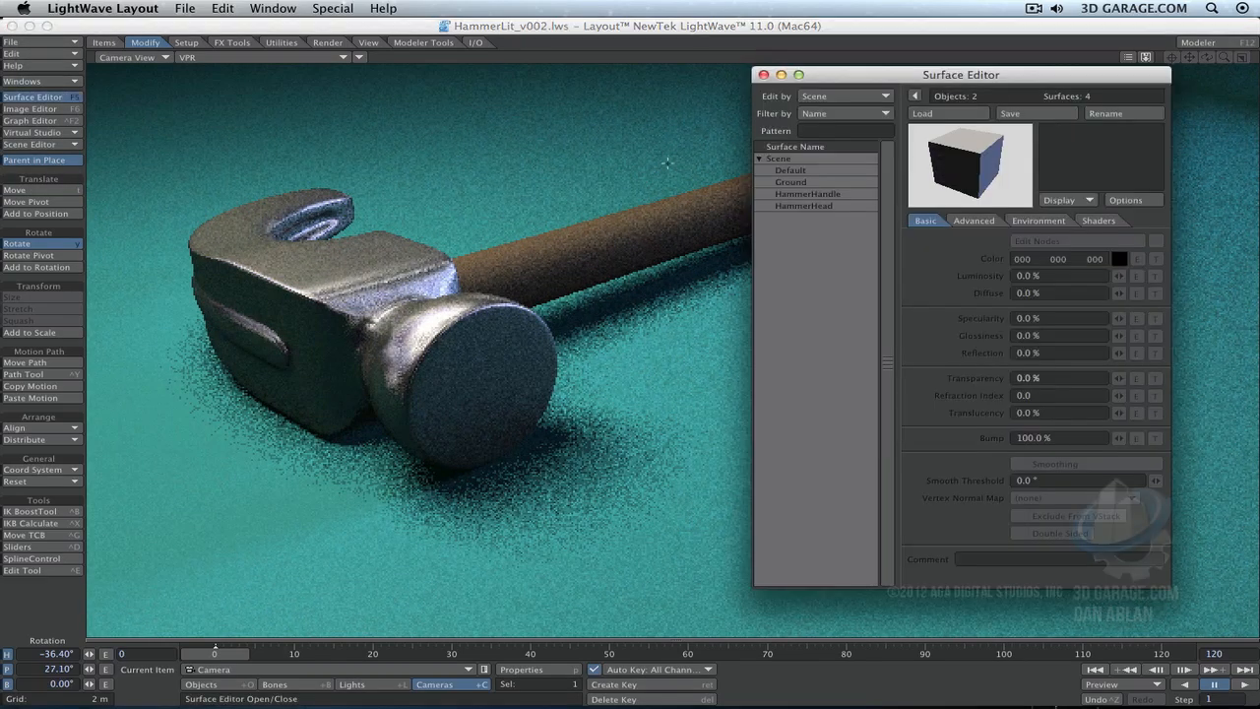
left_click(837, 194)
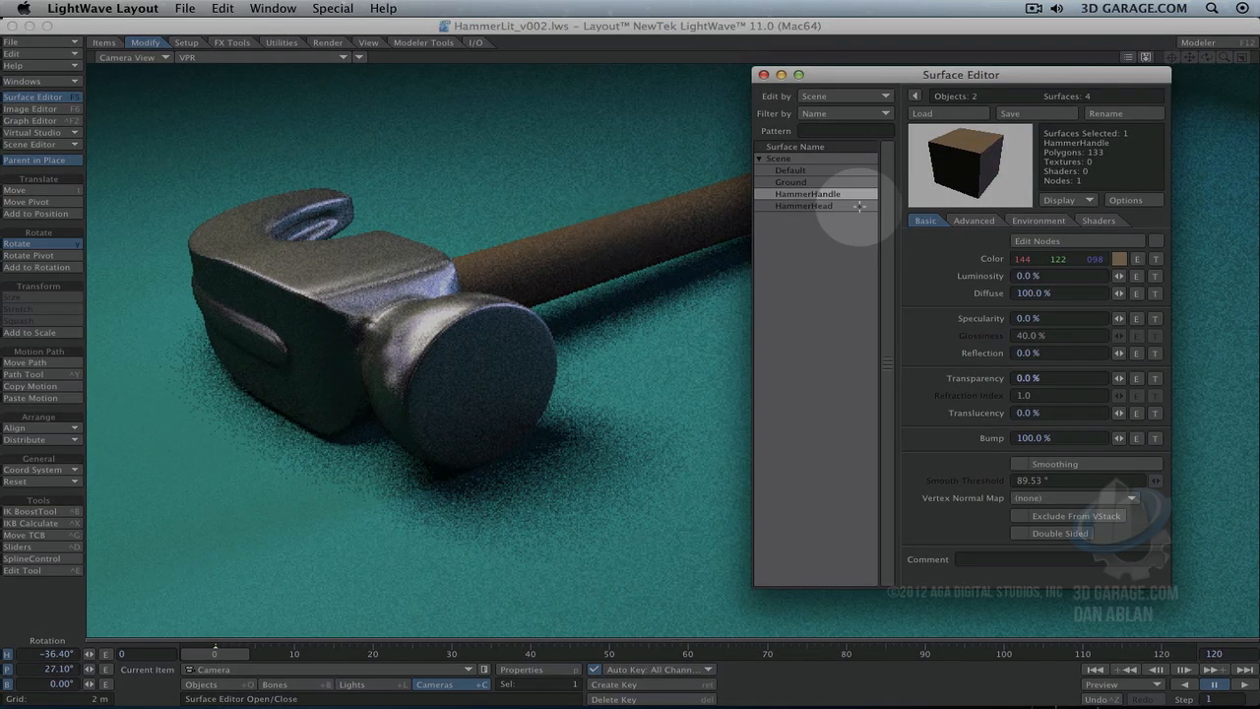
left_click_drag(992, 71, 1093, 90)
left_click(899, 131)
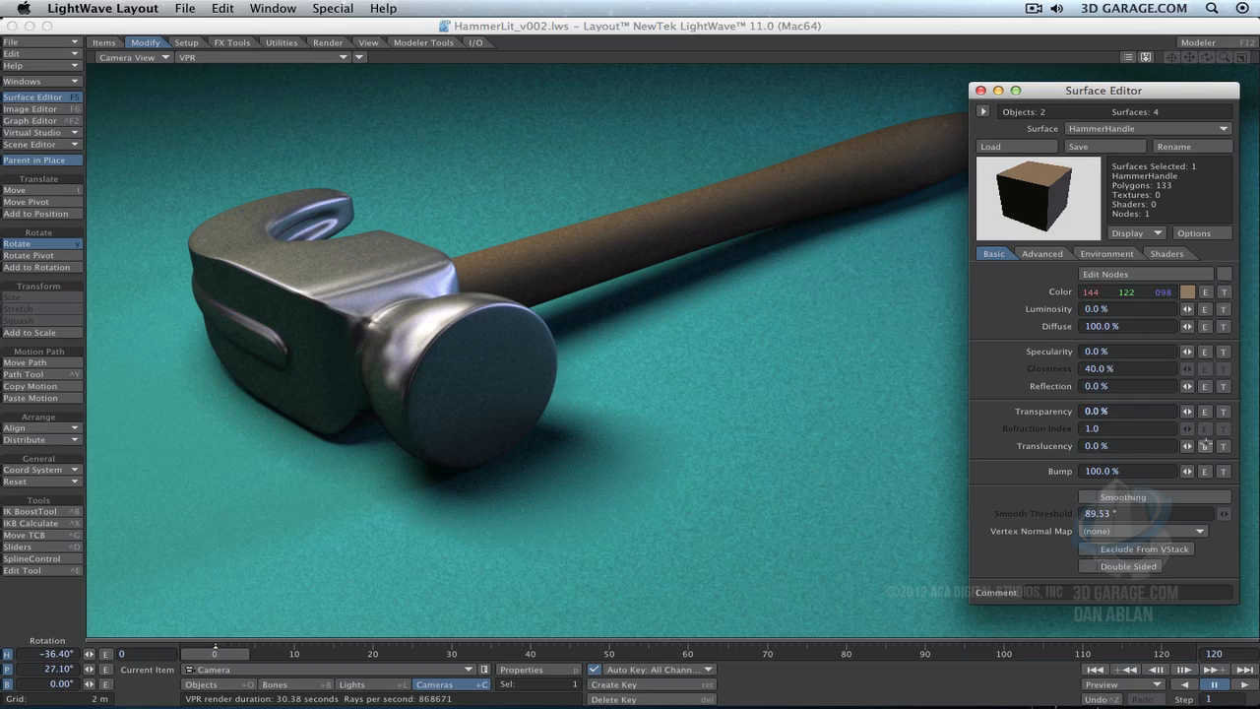
- Open the texture settings for the HammerHandle color and make the layer a Turbulence procedural texture
left_click(1224, 292)
left_click_drag(1172, 110, 1149, 79)
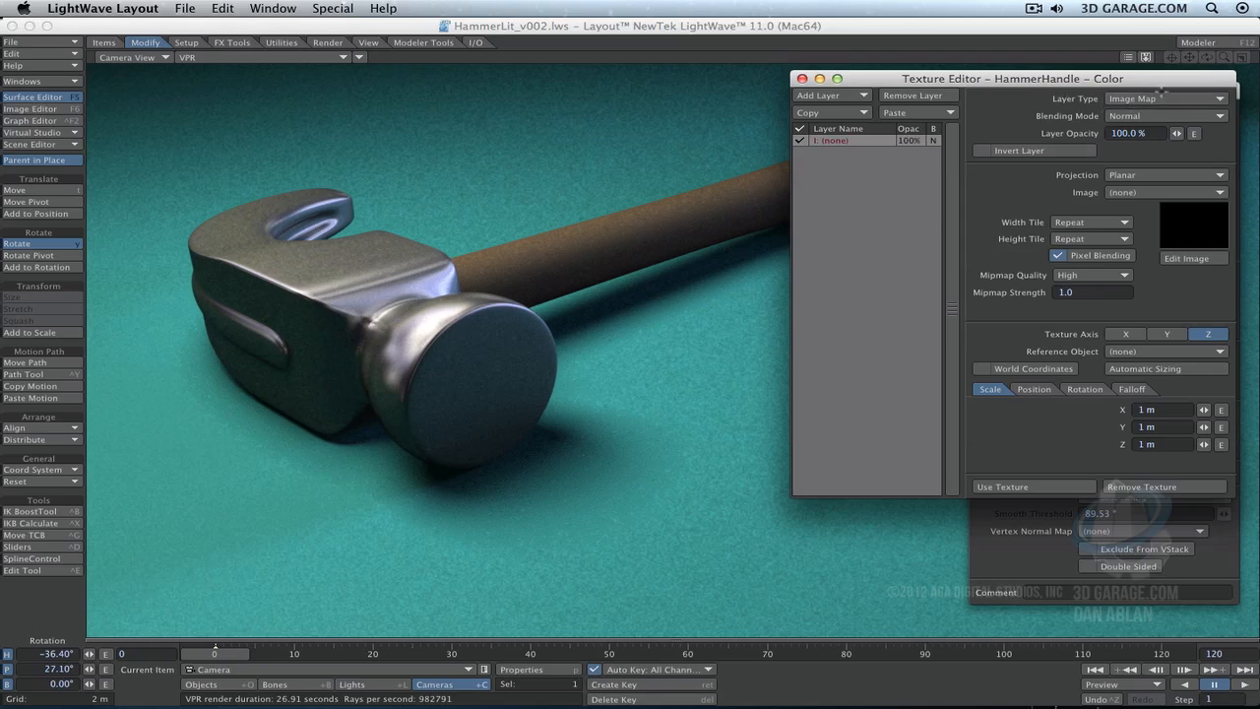
left_click(1195, 101)
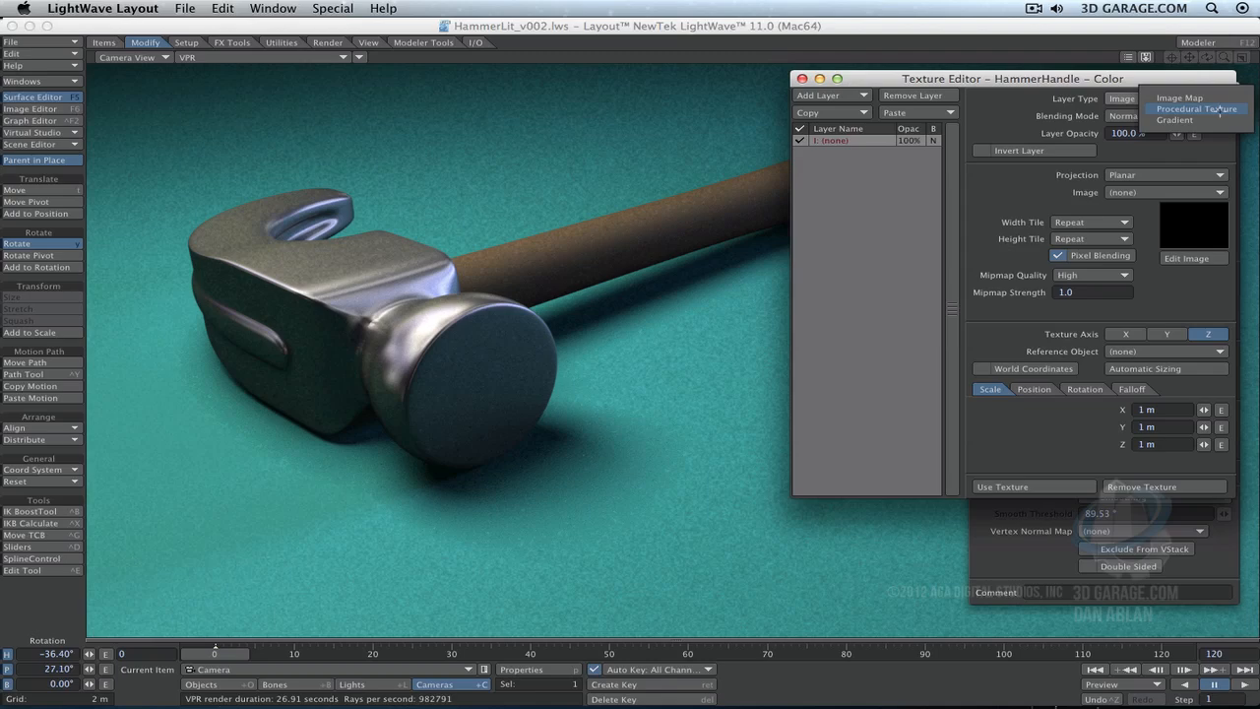
left_click(1220, 110)
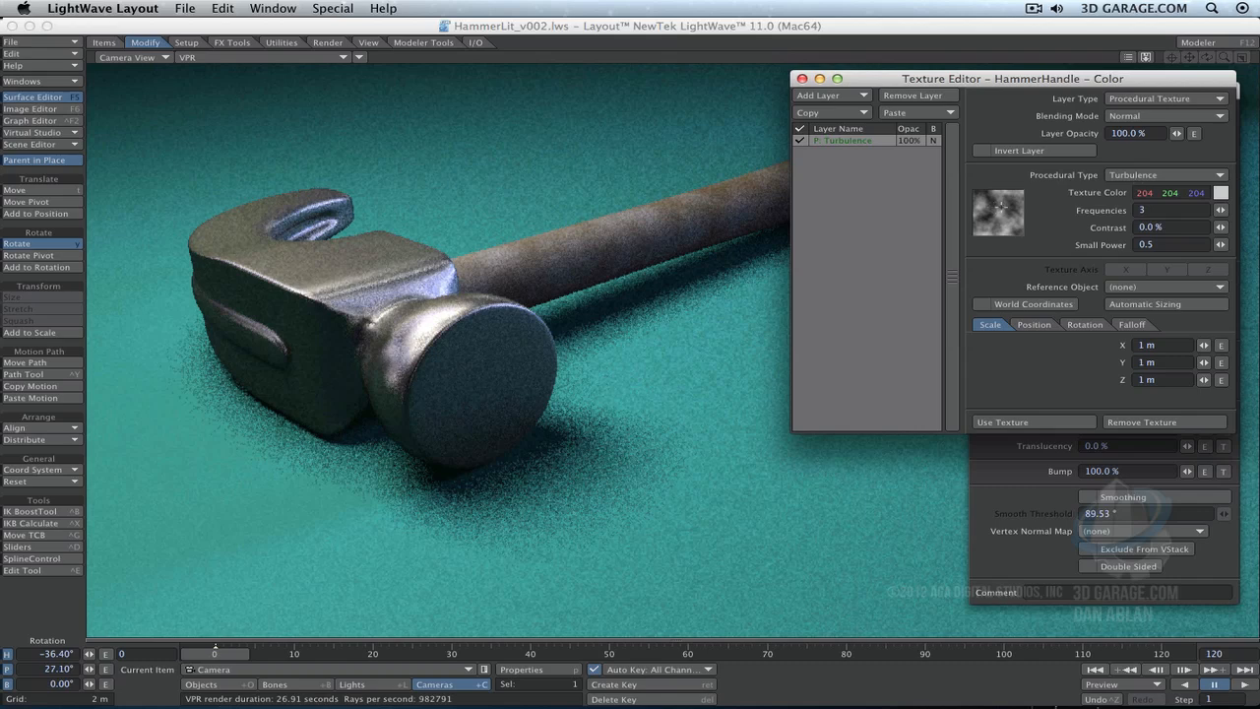
left_click_drag(999, 206, 1080, 293)
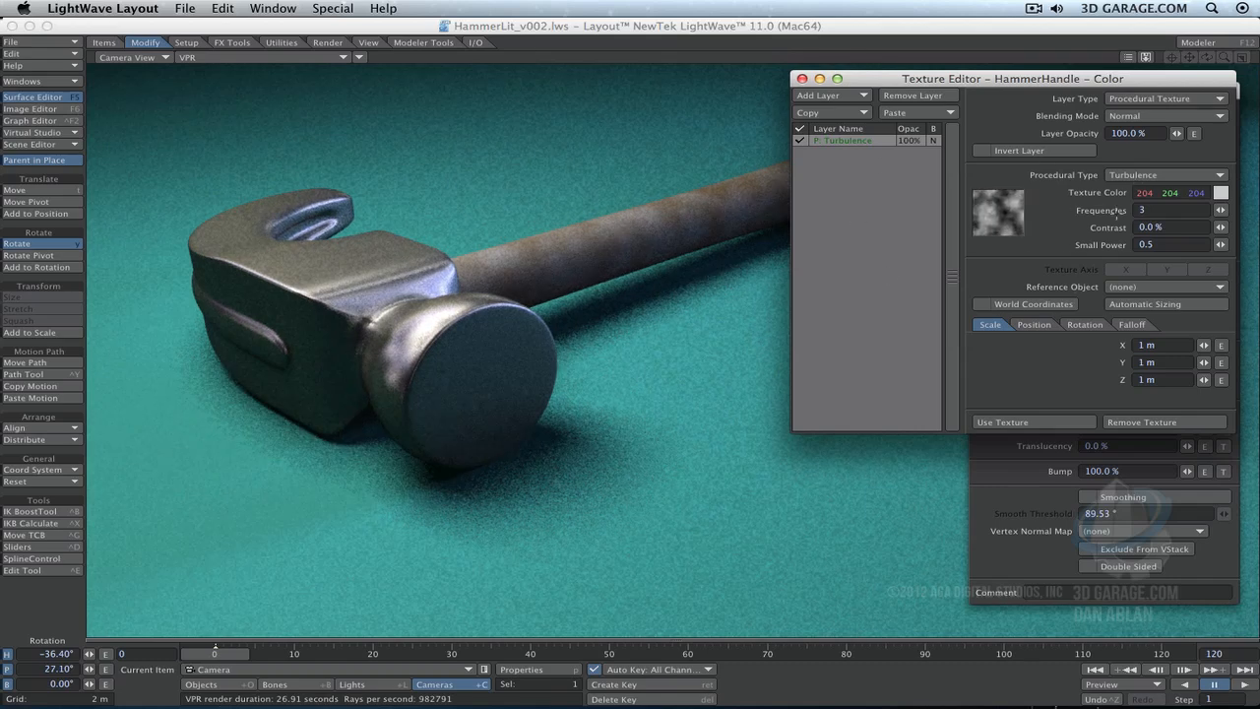
- Set the Turbulence color to 67, 123, 204, frequencies to 0, contrast to 2.5%, and scale to X 590, Y 410, Z 435 mm
left_click_drag(1146, 193, 1213, 209)
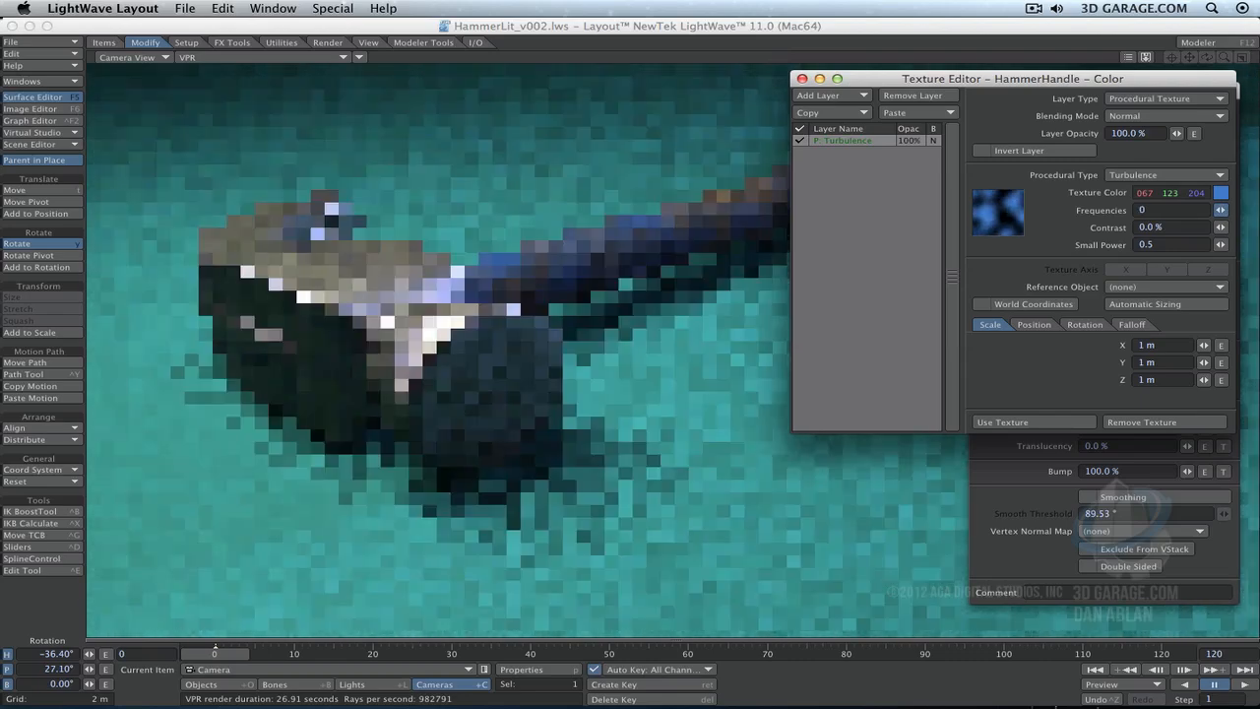
left_click_drag(1203, 345, 1202, 380)
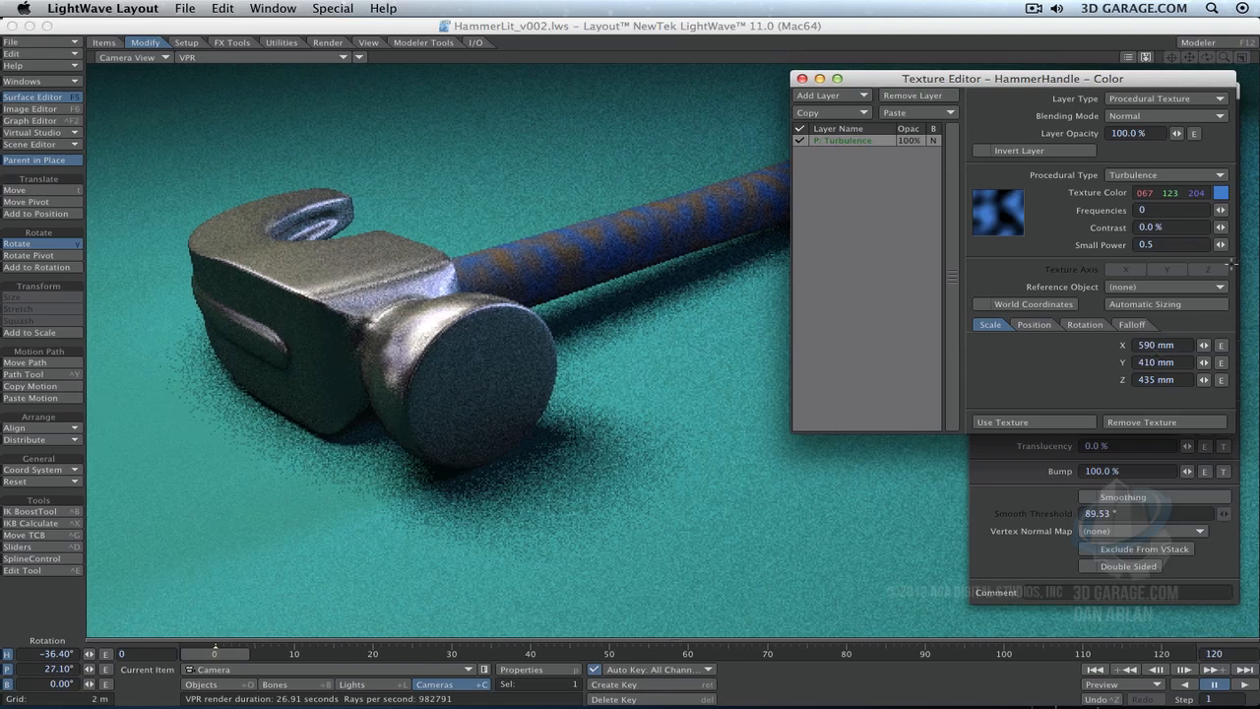
left_click_drag(1219, 227, 1221, 227)
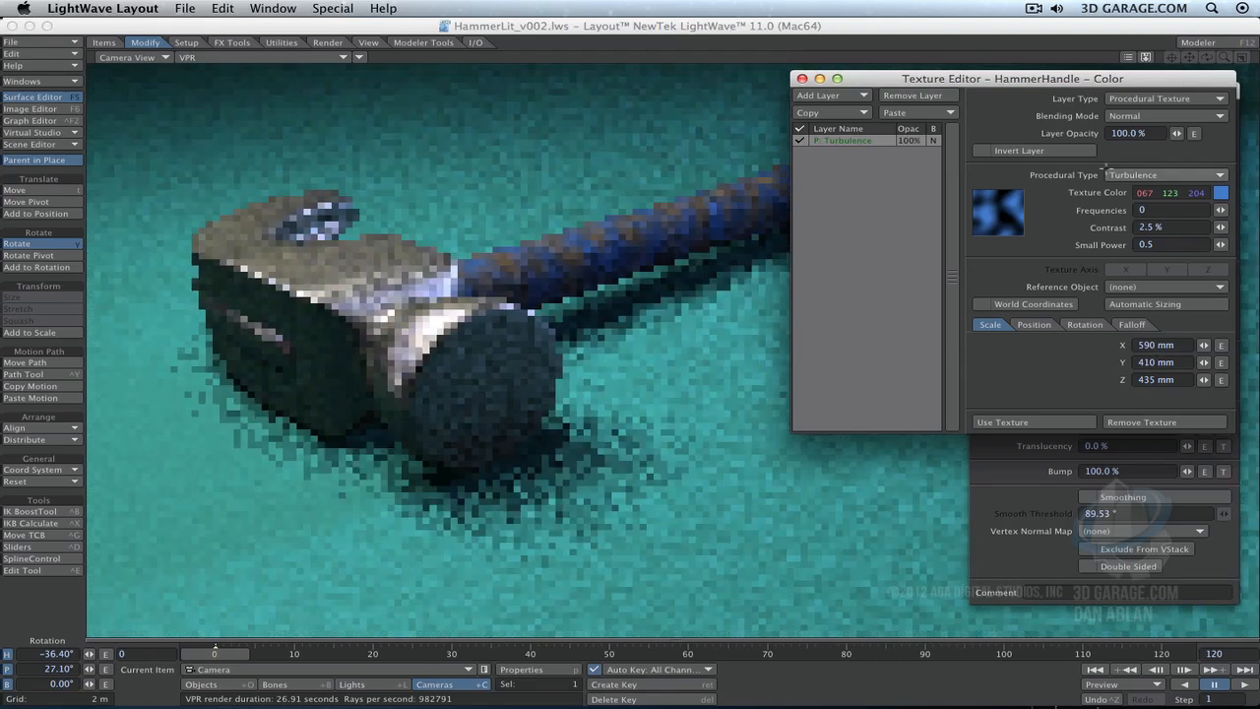
- Change the handle's procedural type to Crumple and set its texture color to near-white 254, 255, 250
left_click(1142, 175)
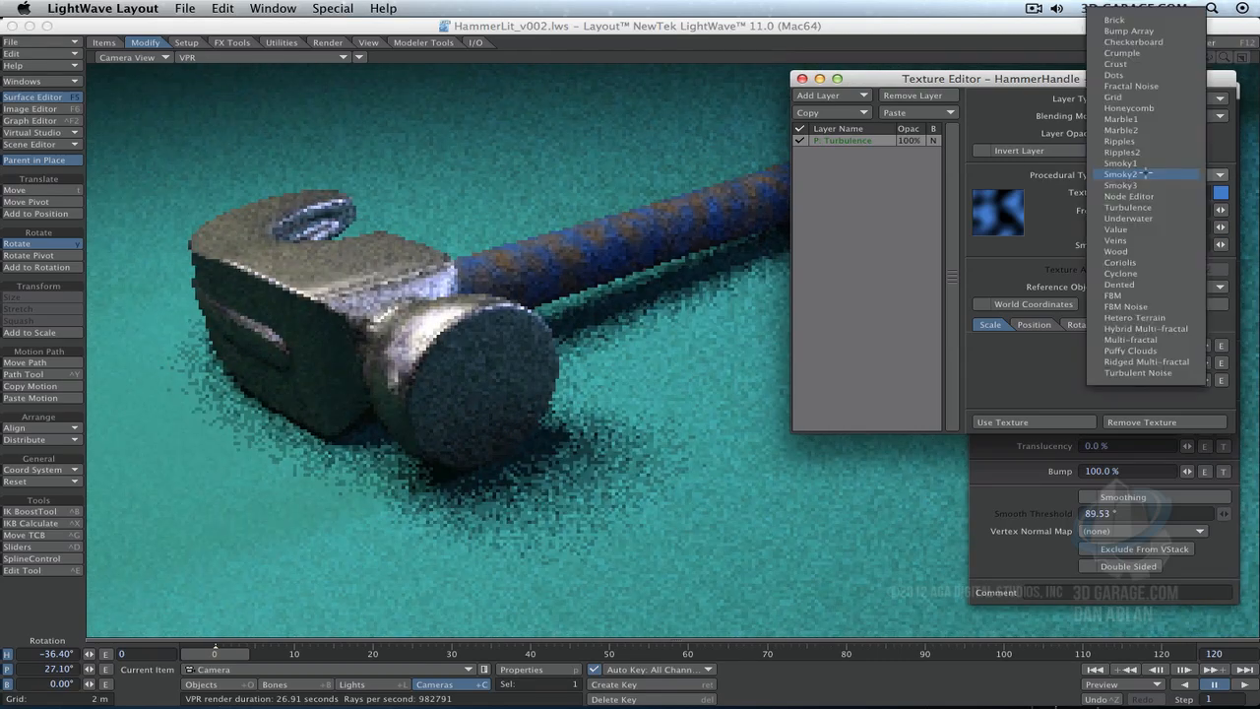
left_click(1132, 52)
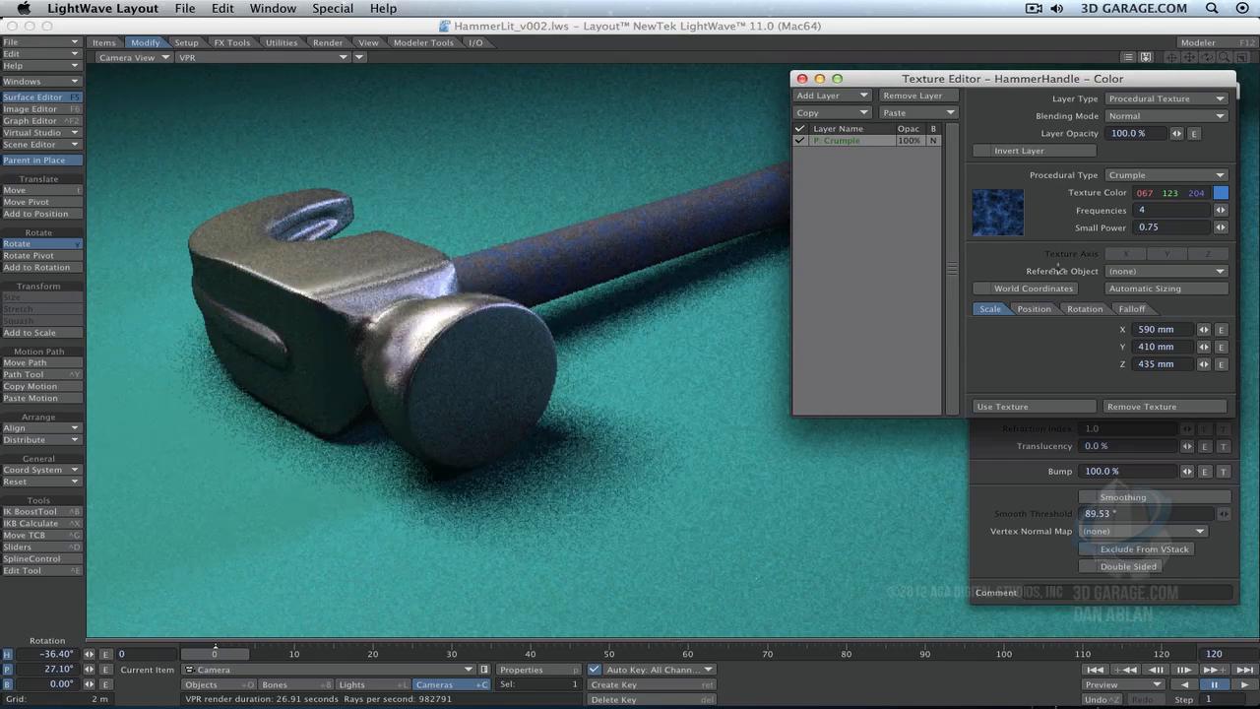
left_click(1221, 193)
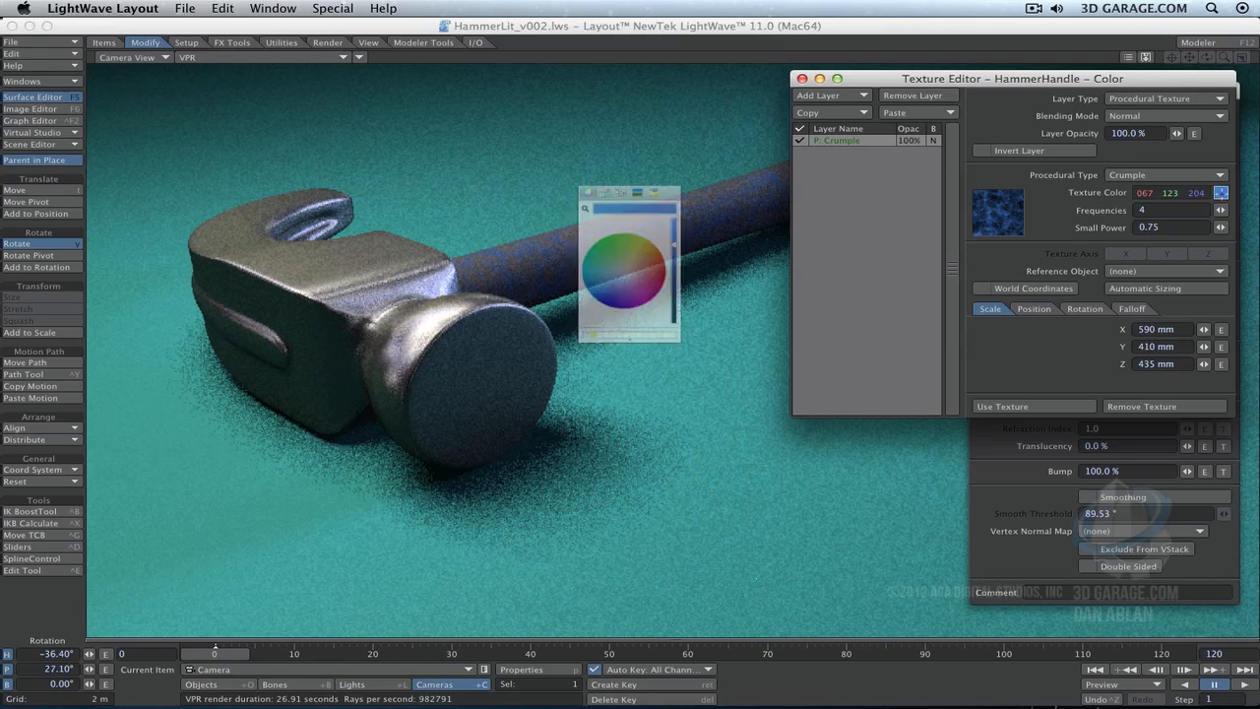
mouse_move(645, 235)
left_mouse_down()
mouse_move(669, 248)
mouse_move(619, 277)
left_mouse_up()
left_click_drag(705, 233, 705, 190)
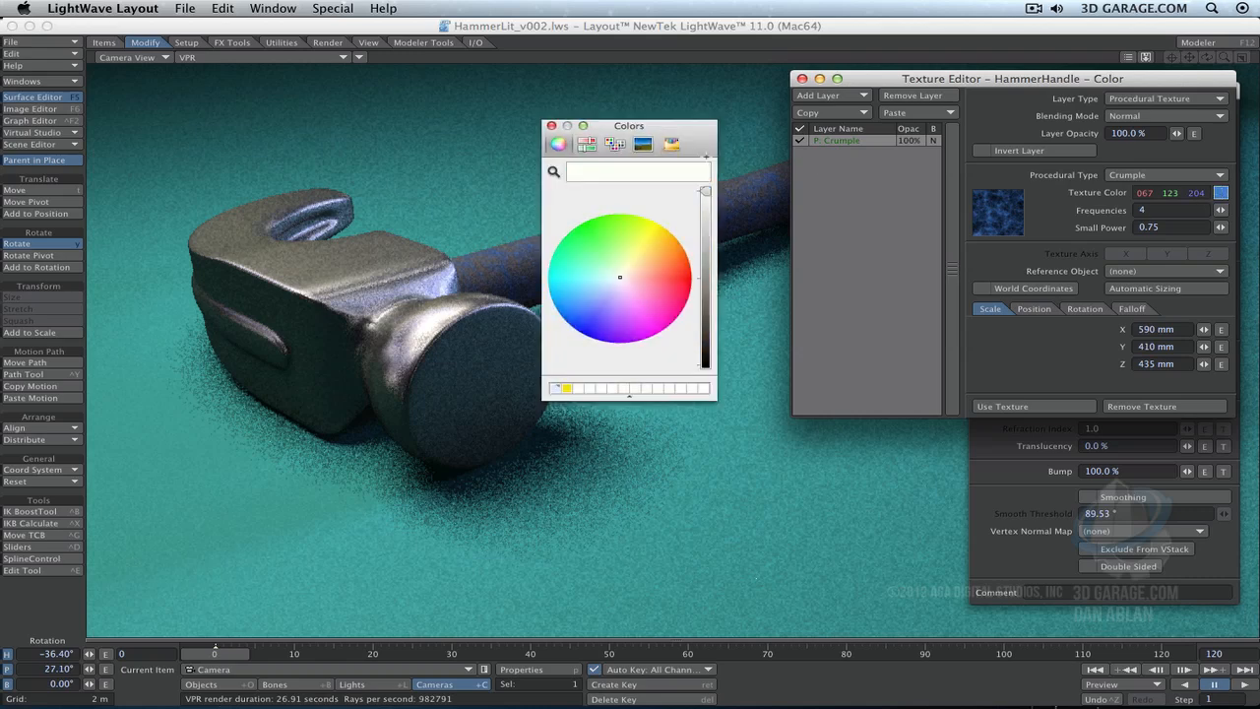
left_click(552, 125)
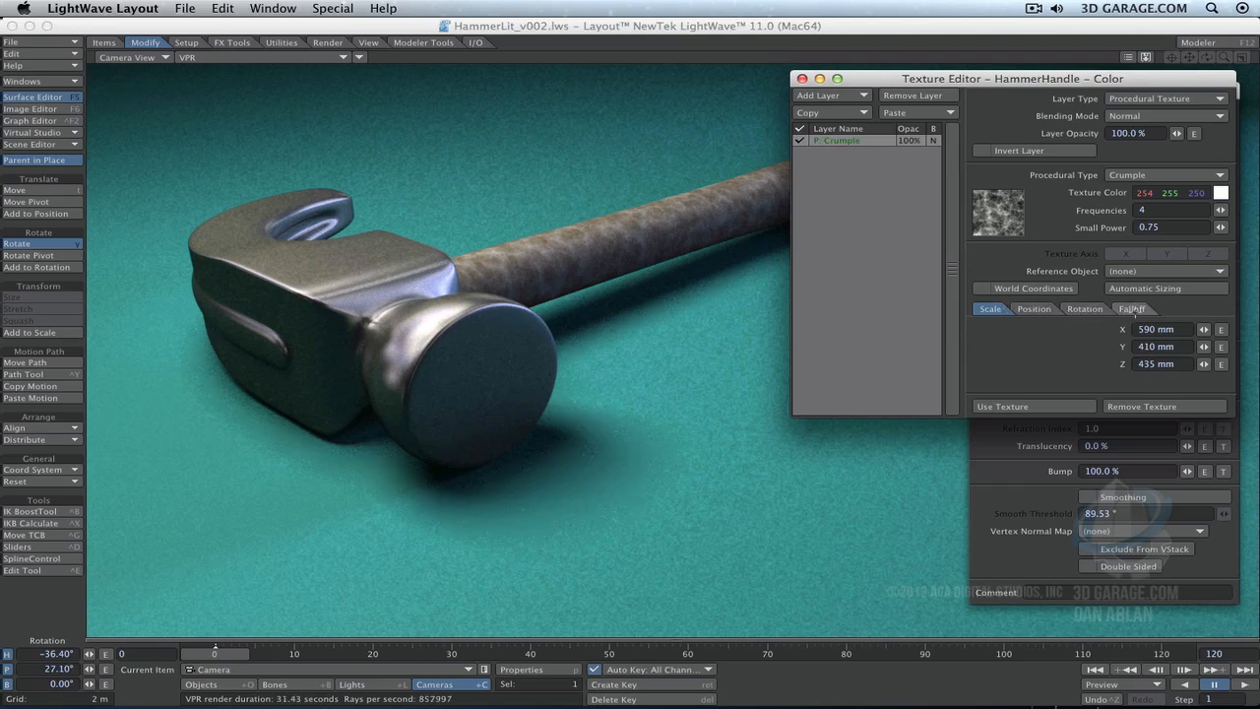
- Set the Crumple texture's falloff to 58% on Z and 1% on Y, moving both editor windows clear of the handle
left_click(1134, 309)
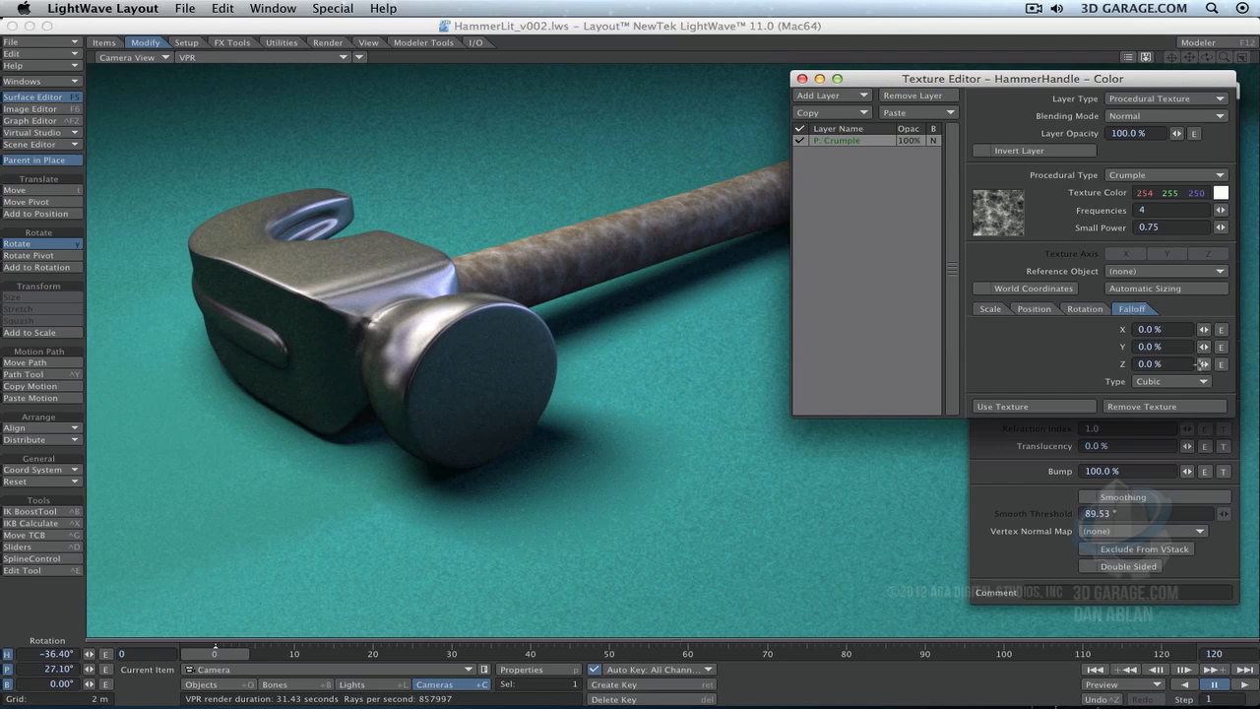
left_click_drag(1203, 363, 1259, 363)
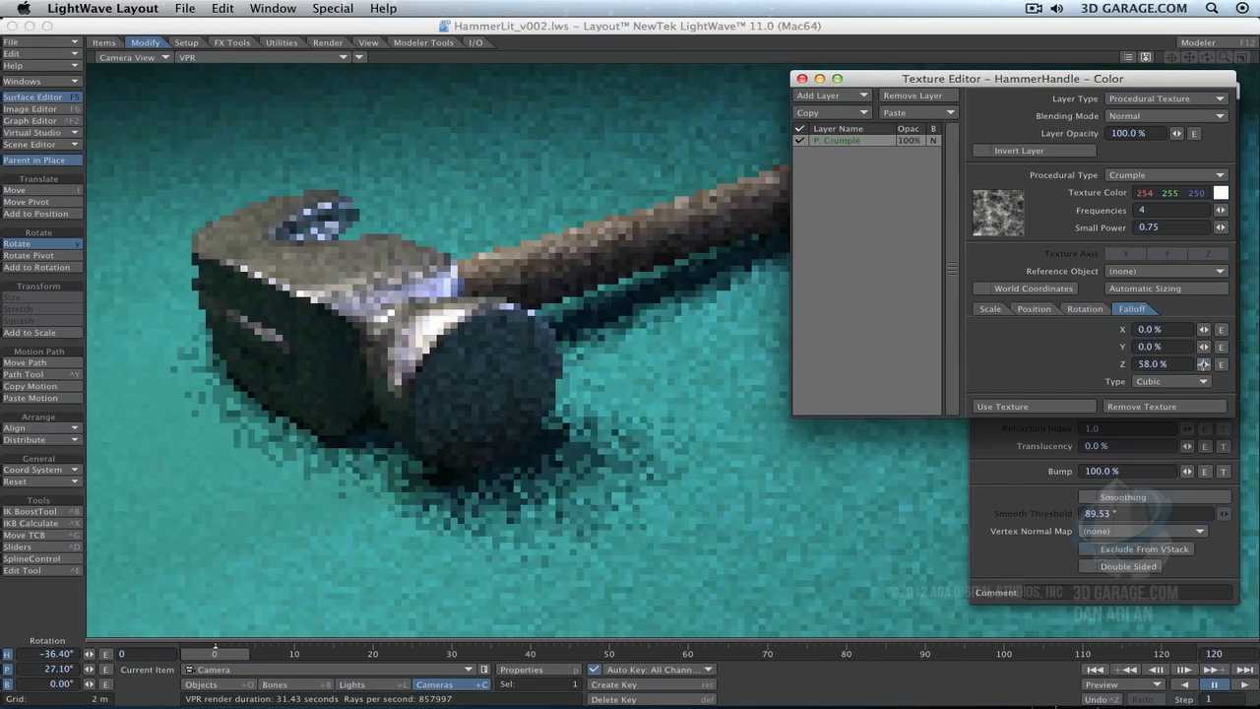
left_click_drag(975, 78, 948, 258)
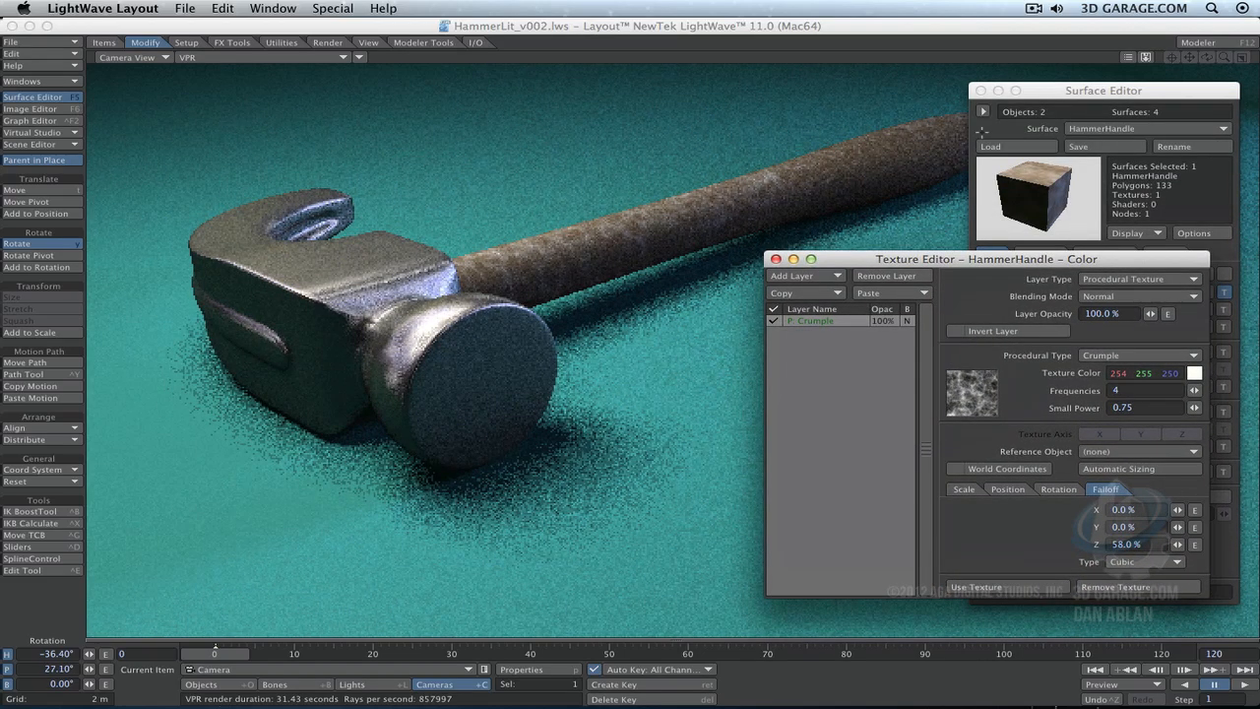
left_click_drag(1034, 90, 1094, 80)
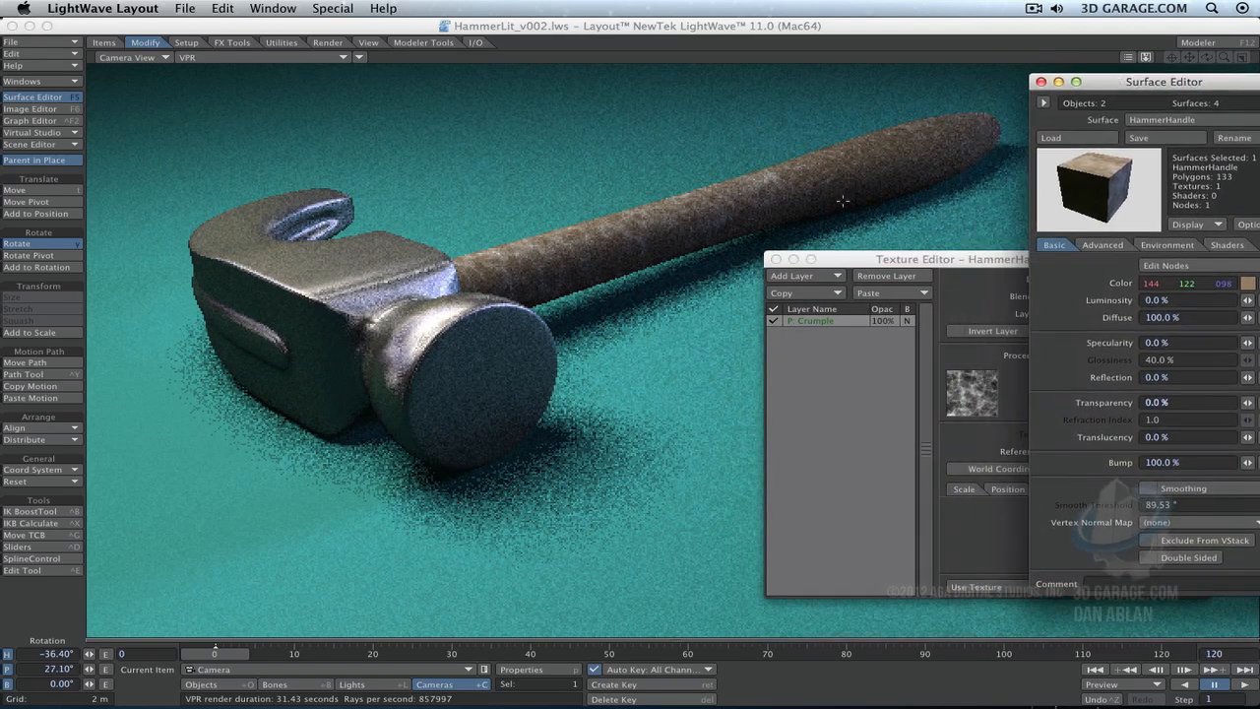
left_click_drag(914, 259, 176, 65)
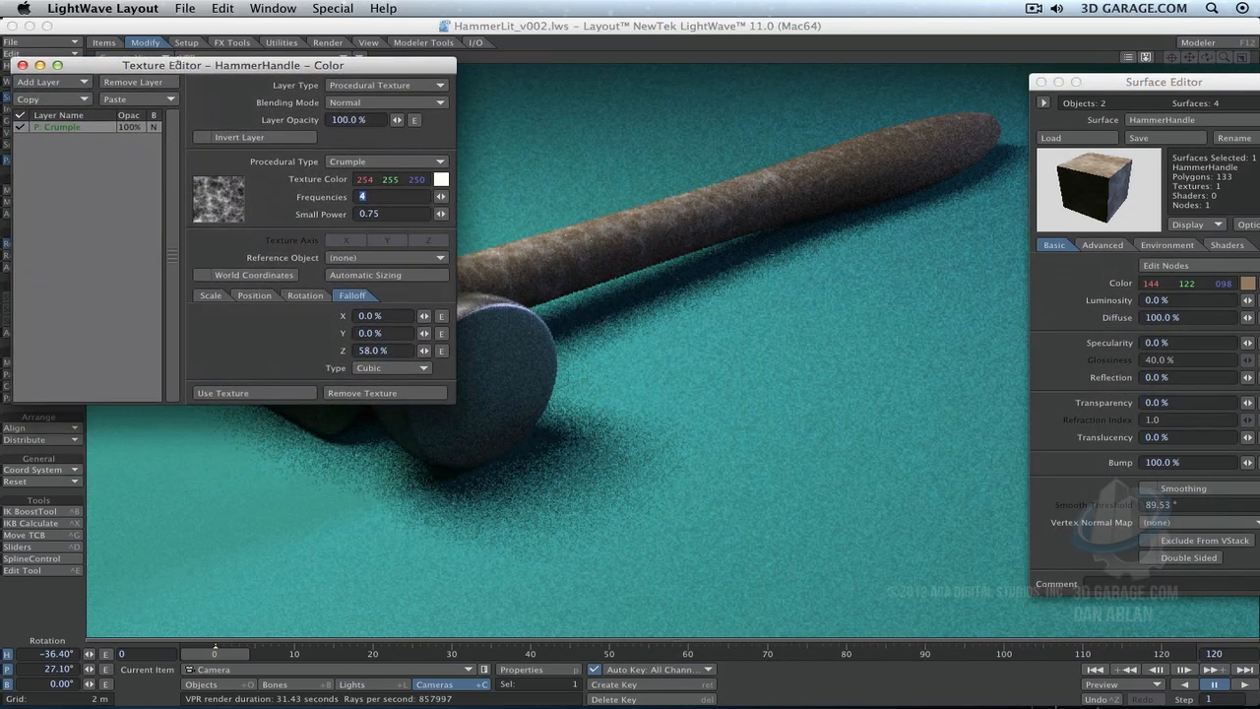
left_click_drag(423, 333, 423, 333)
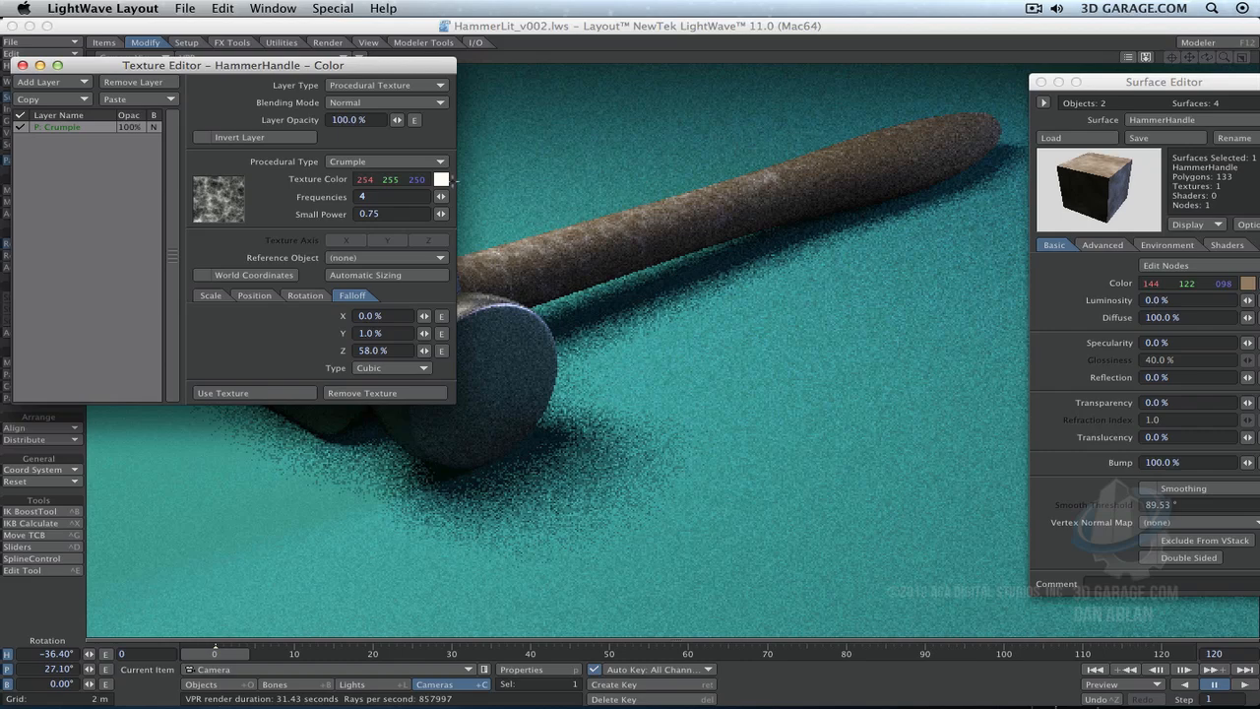
- Set the Crumple texture color to dark brown 62, 46, 32 and close the Surface Editor
left_click(442, 179)
left_click(706, 310)
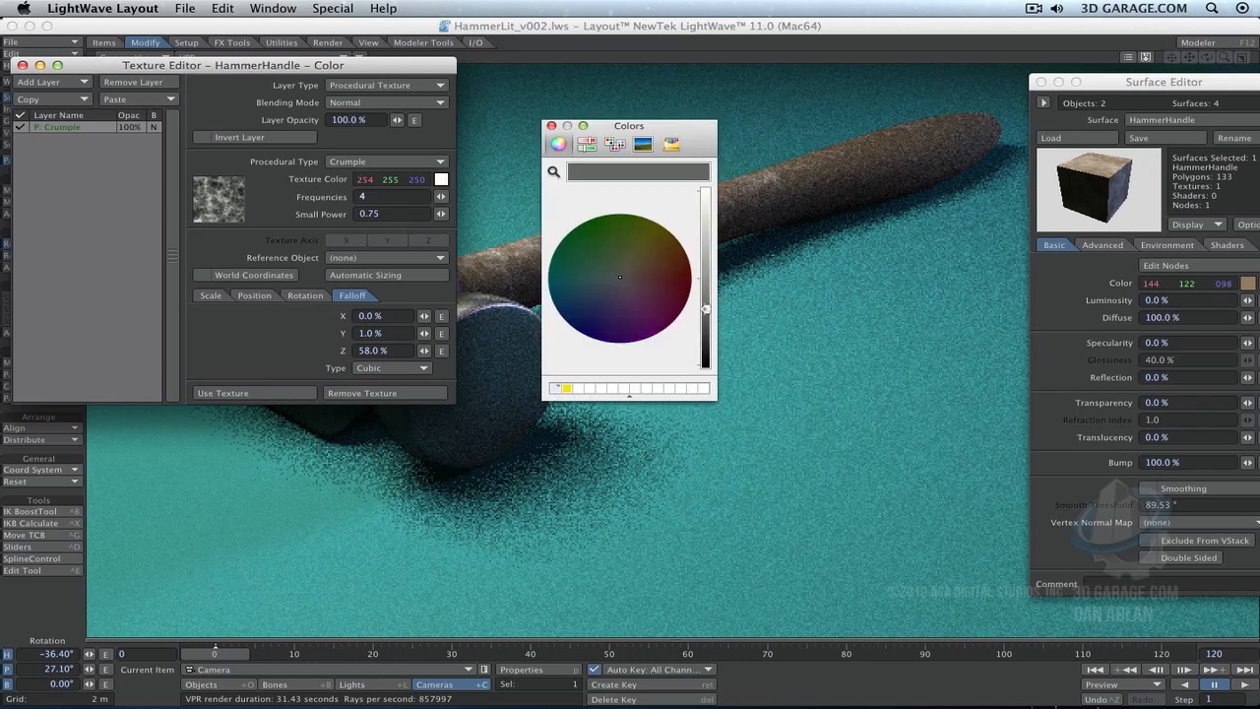
left_click_drag(624, 266, 608, 259)
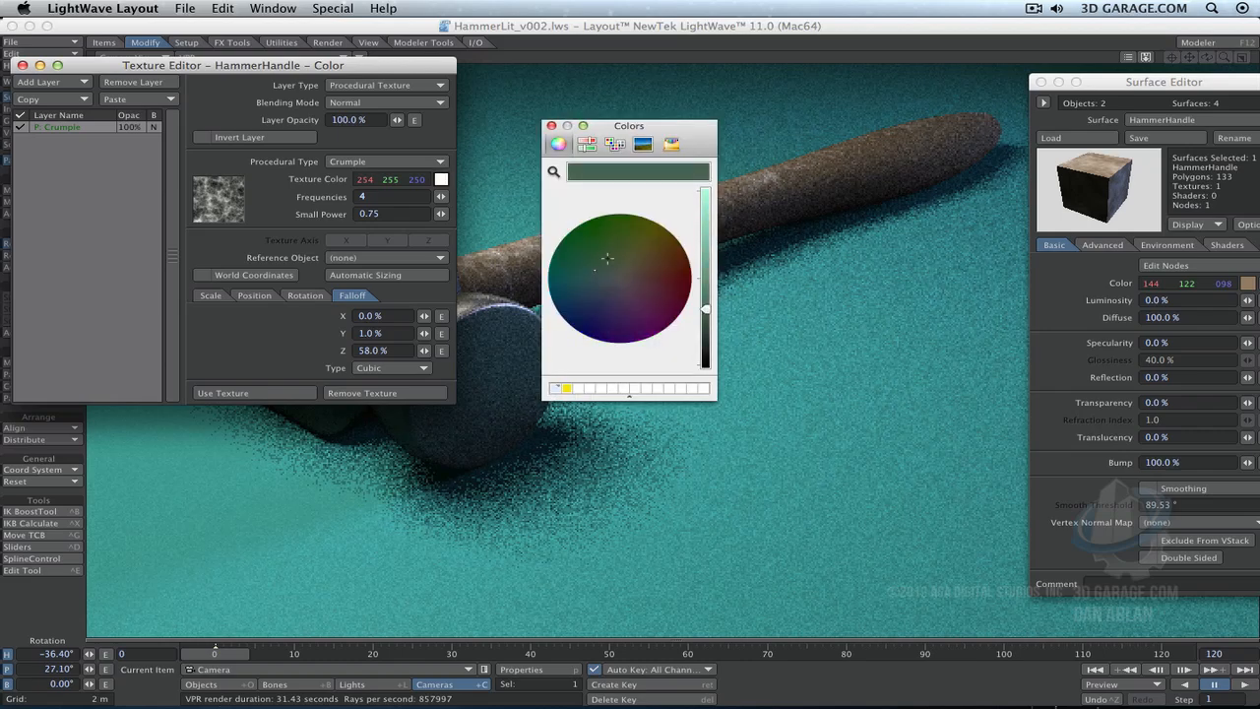
left_click(649, 264)
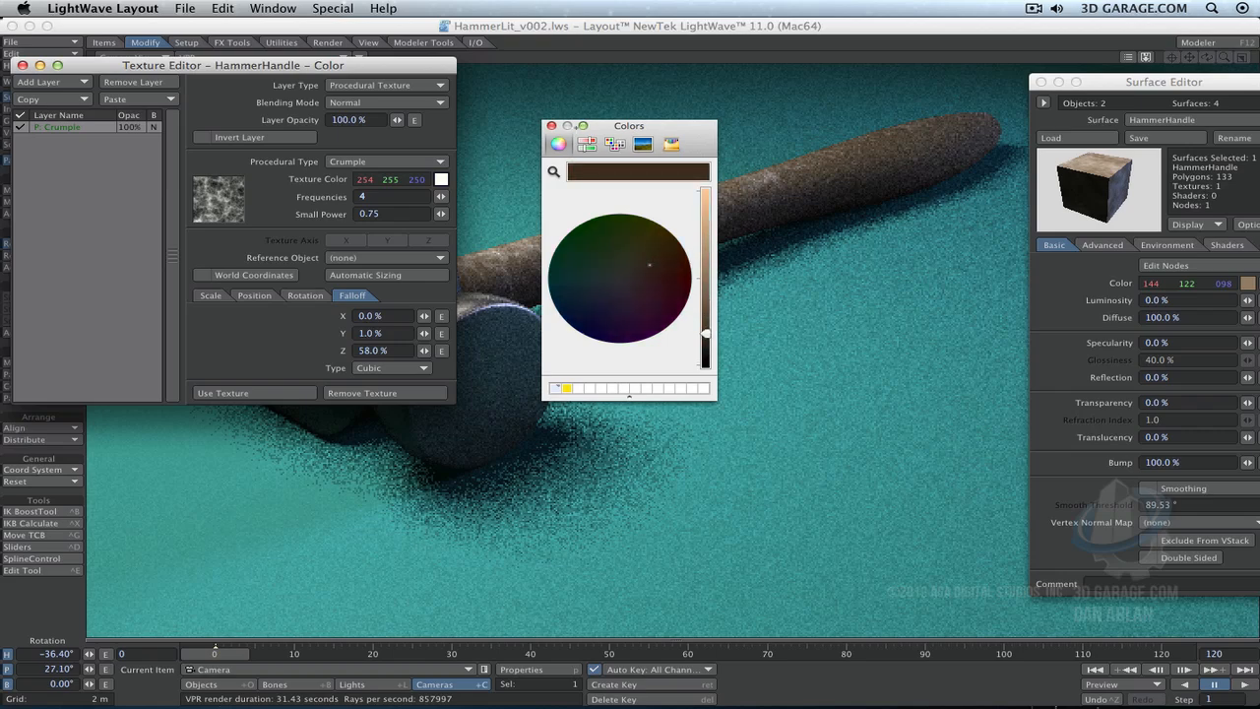
left_click(552, 125)
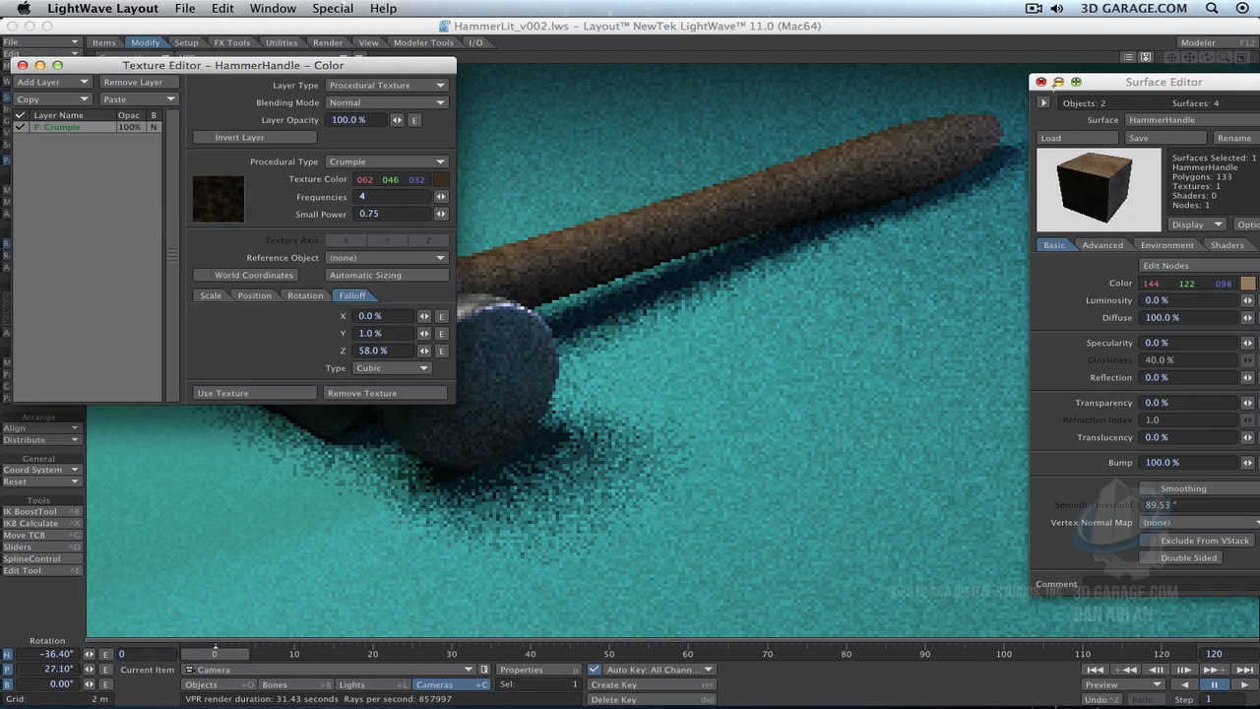
left_click(1039, 82)
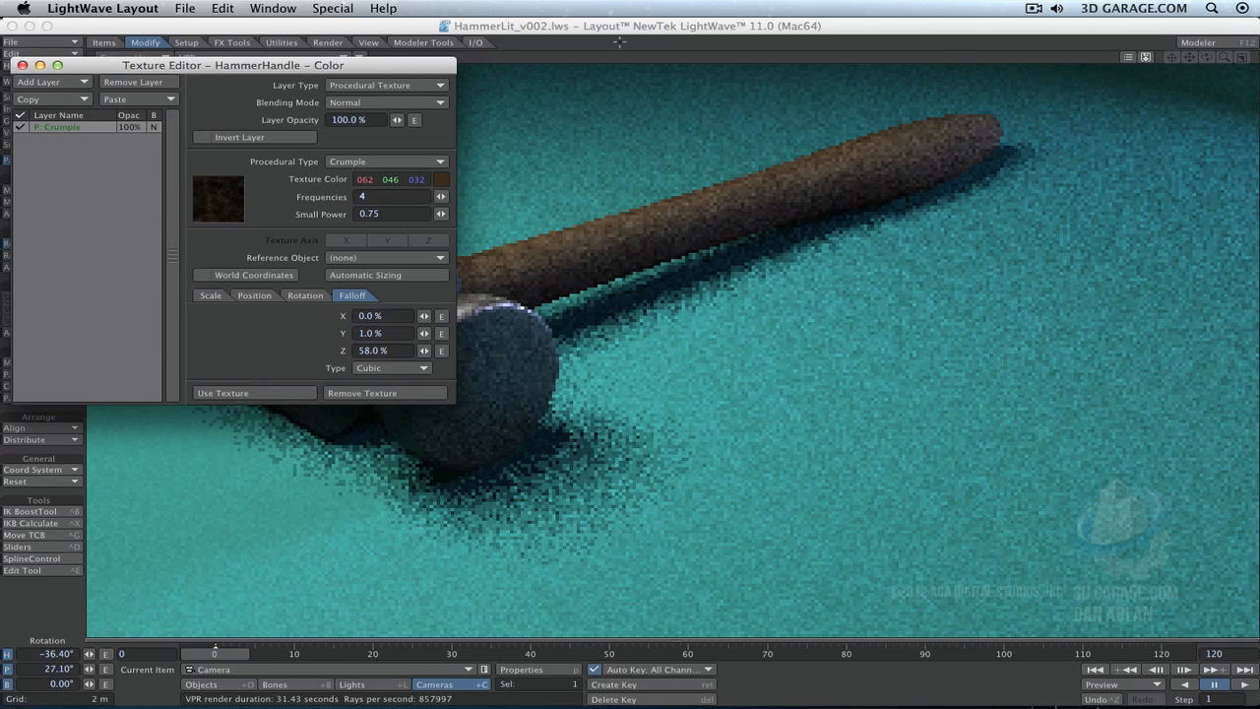
- Add an image map layer above the Crumple layer in the handle's color texture and select it
left_click(384, 85)
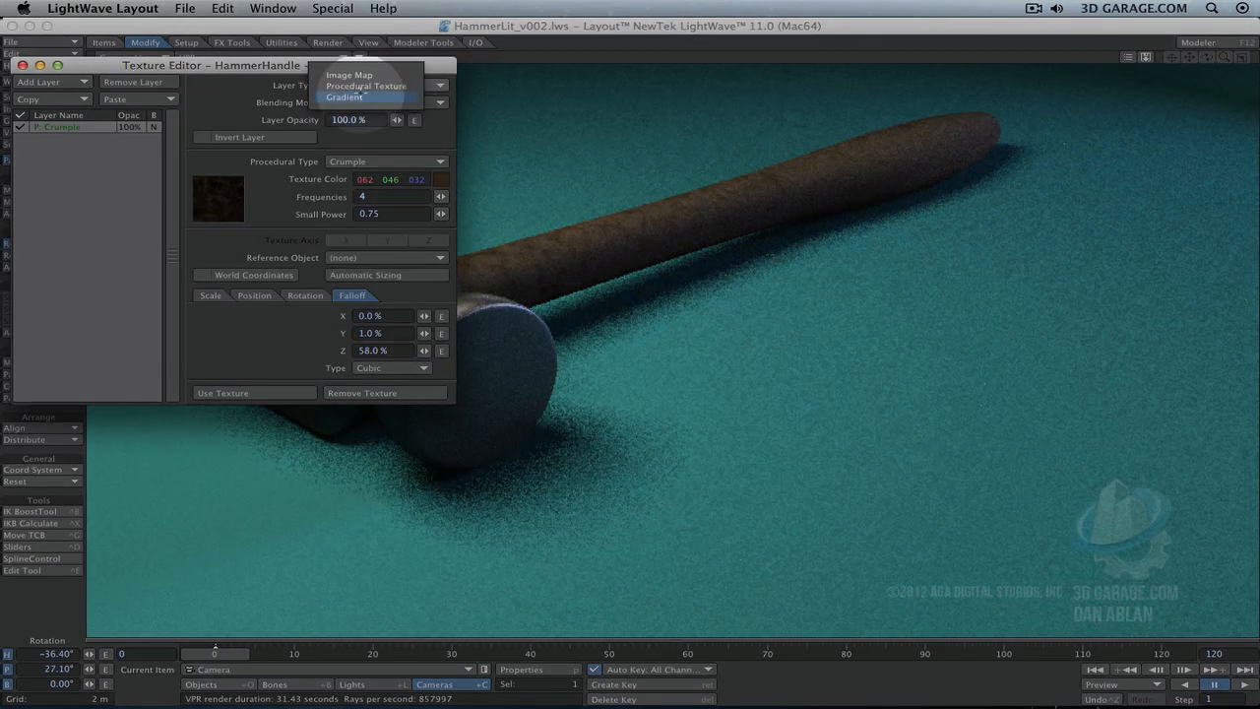
left_click(366, 86)
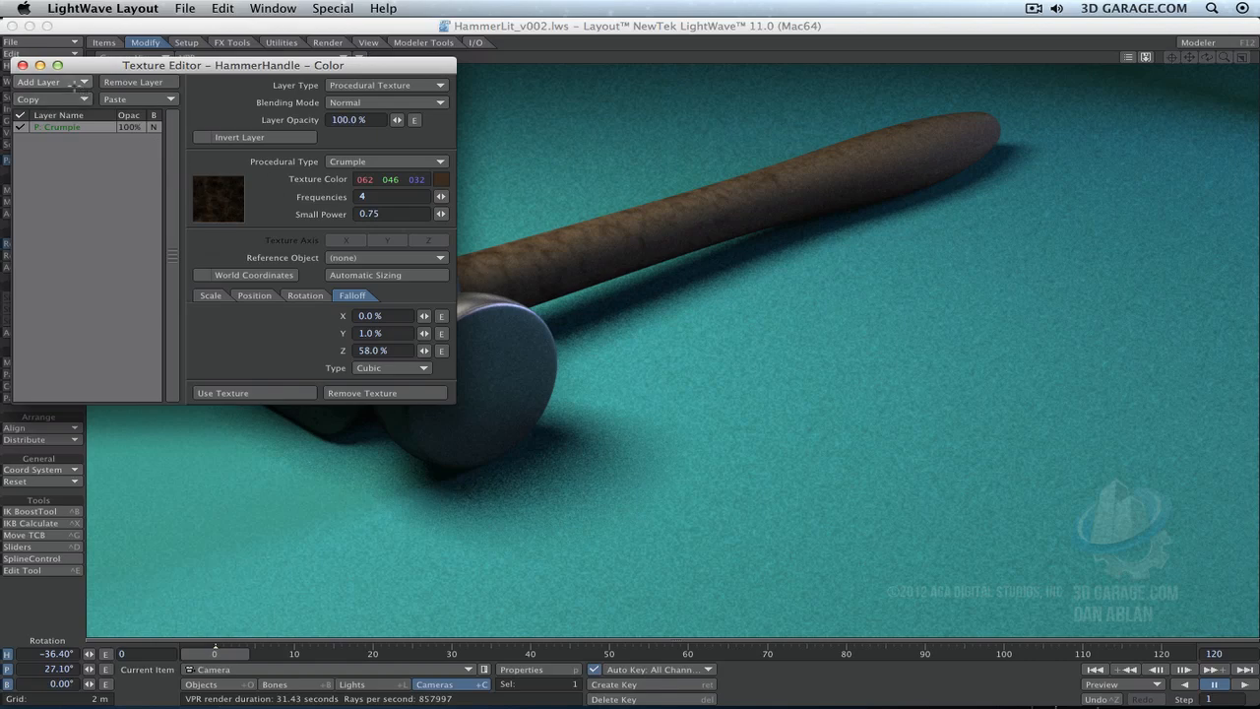
left_click(59, 83)
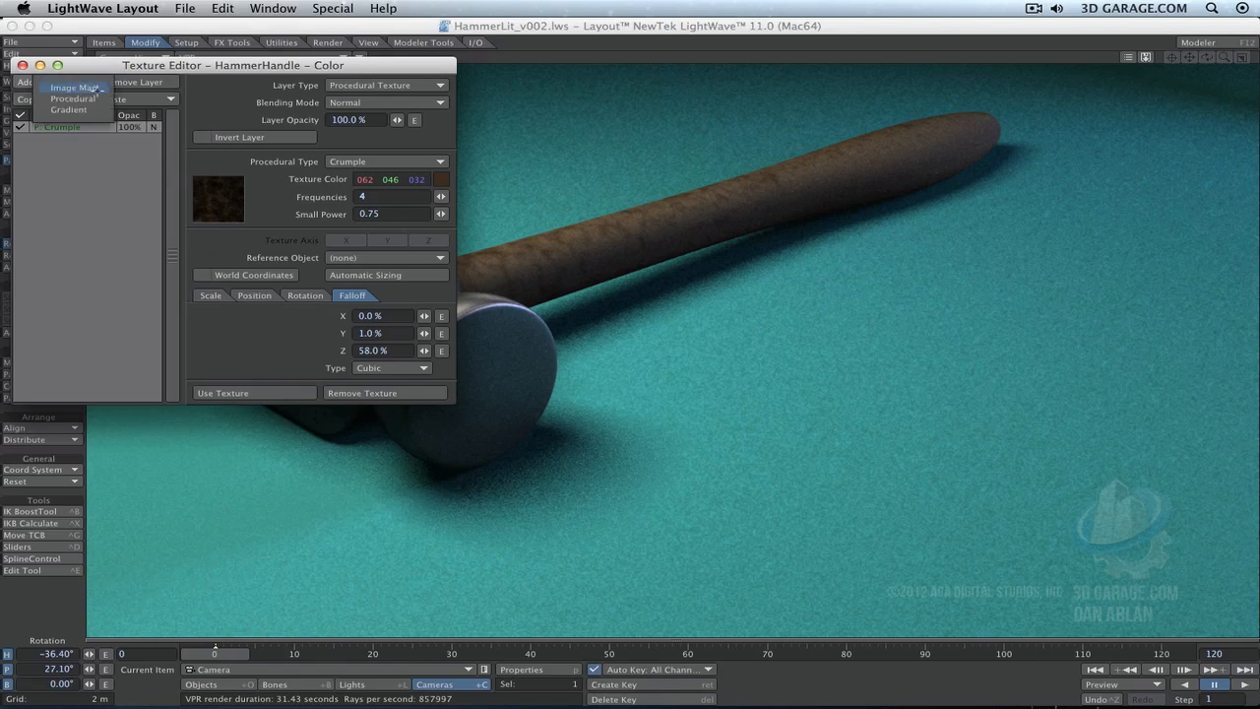
left_click(98, 88)
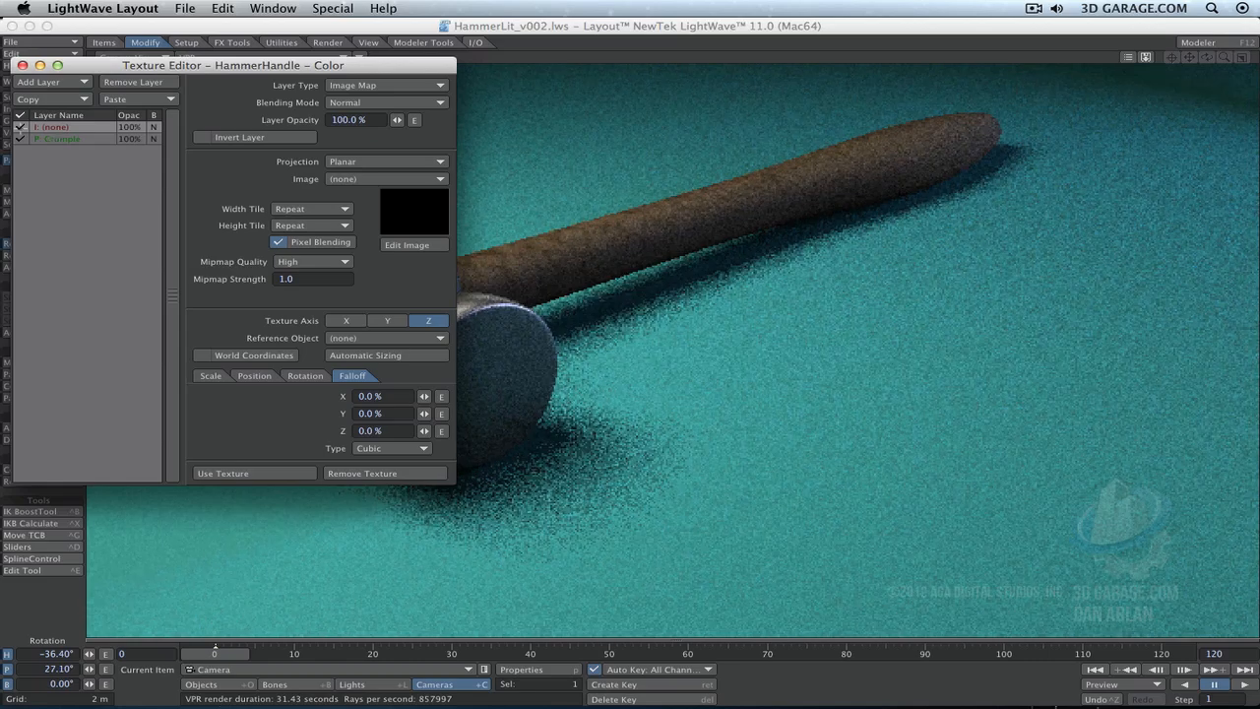
left_click(21, 138)
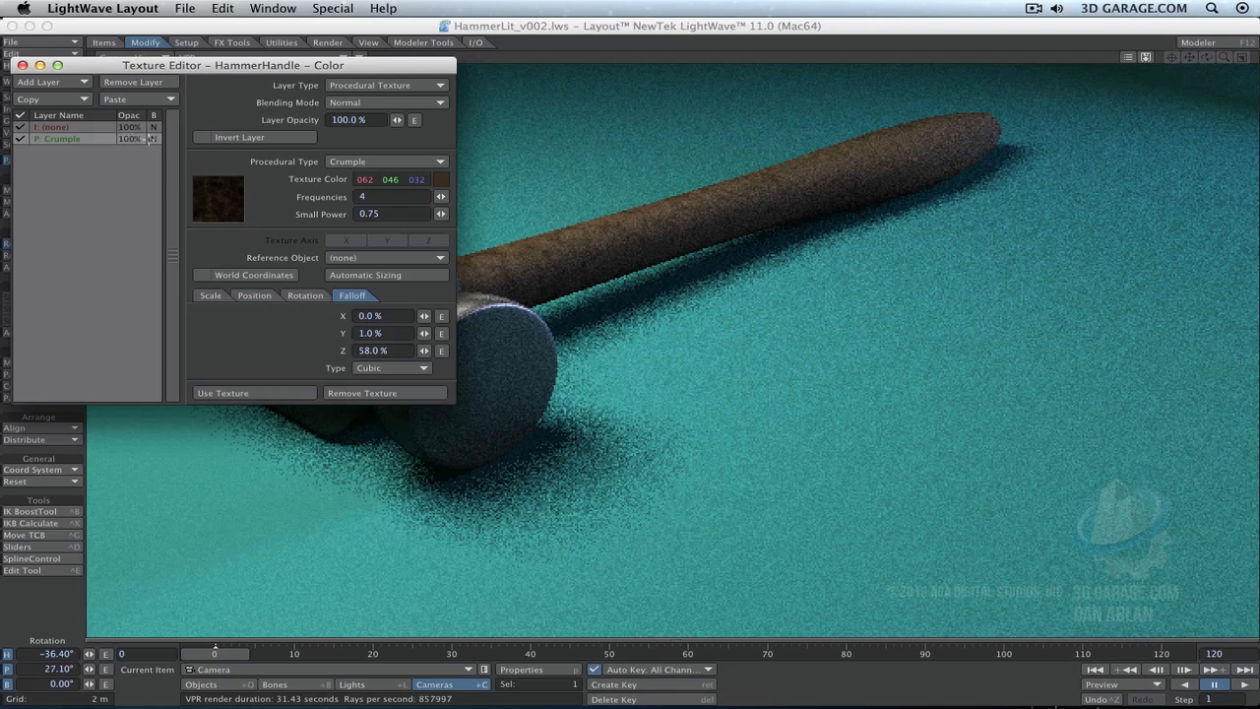
left_click(154, 127)
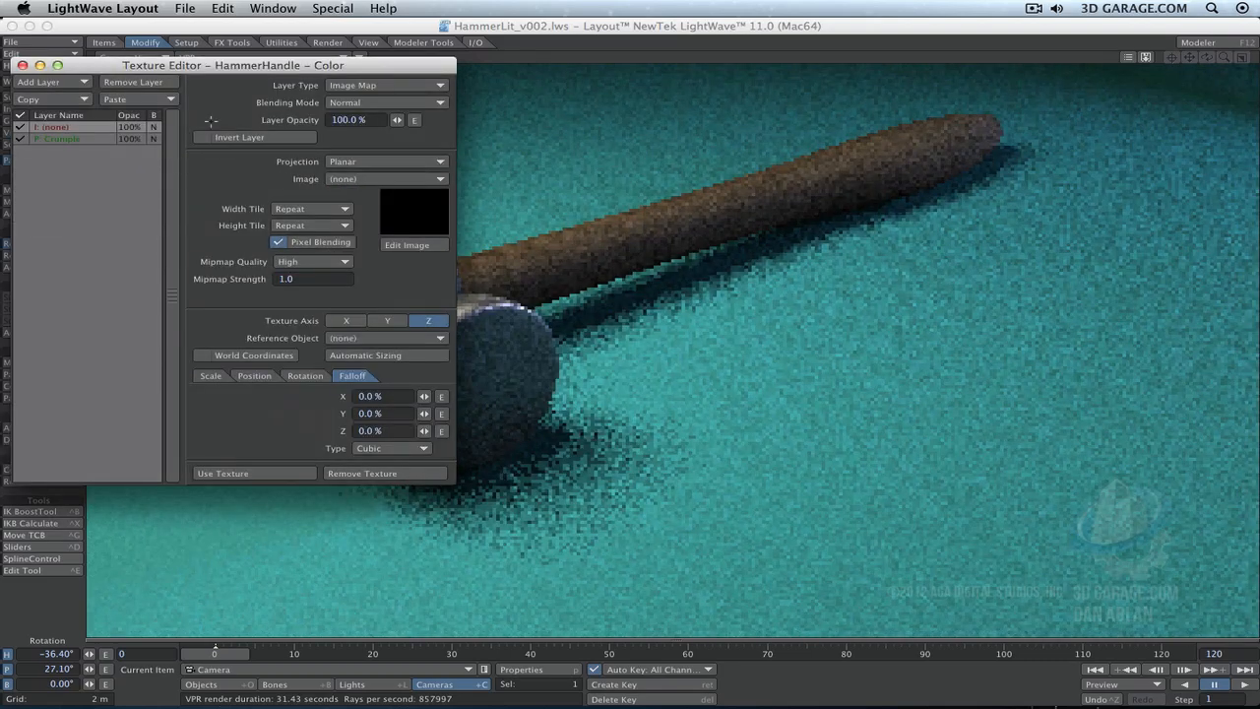
- Set the new image layer's projection to Cylindrical and load LightOakTan.tga as its image
left_click(373, 164)
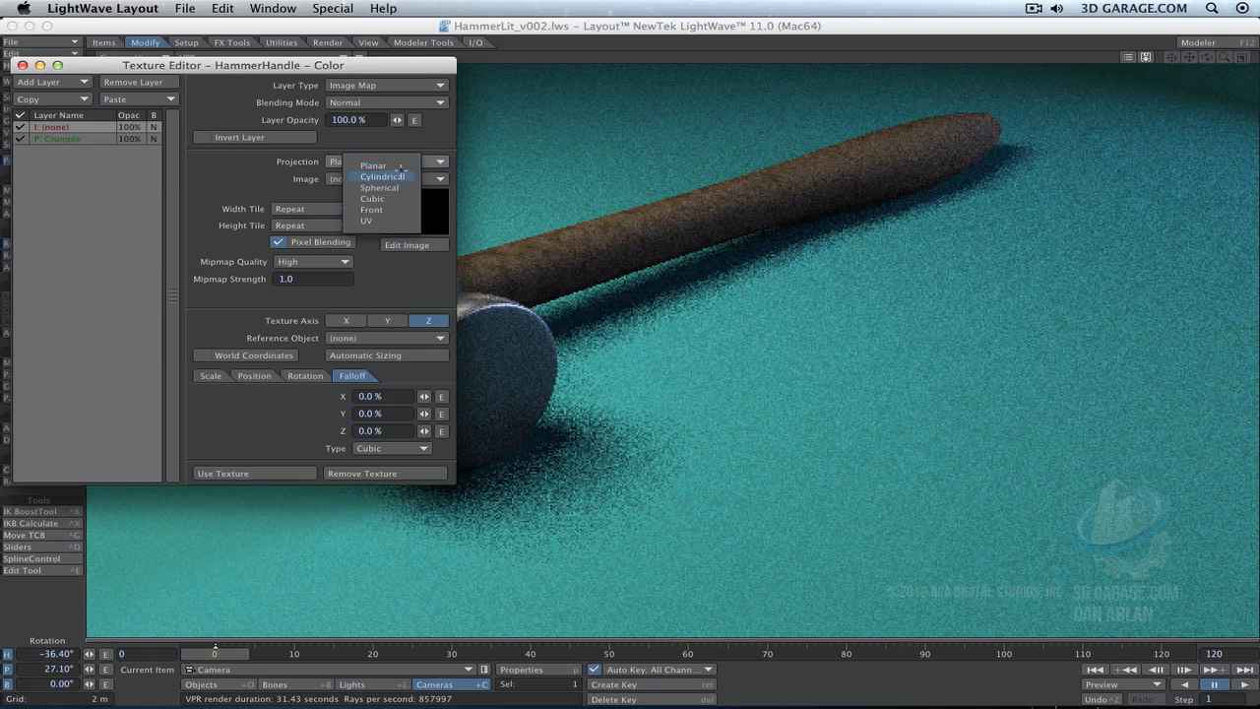
left_click(382, 176)
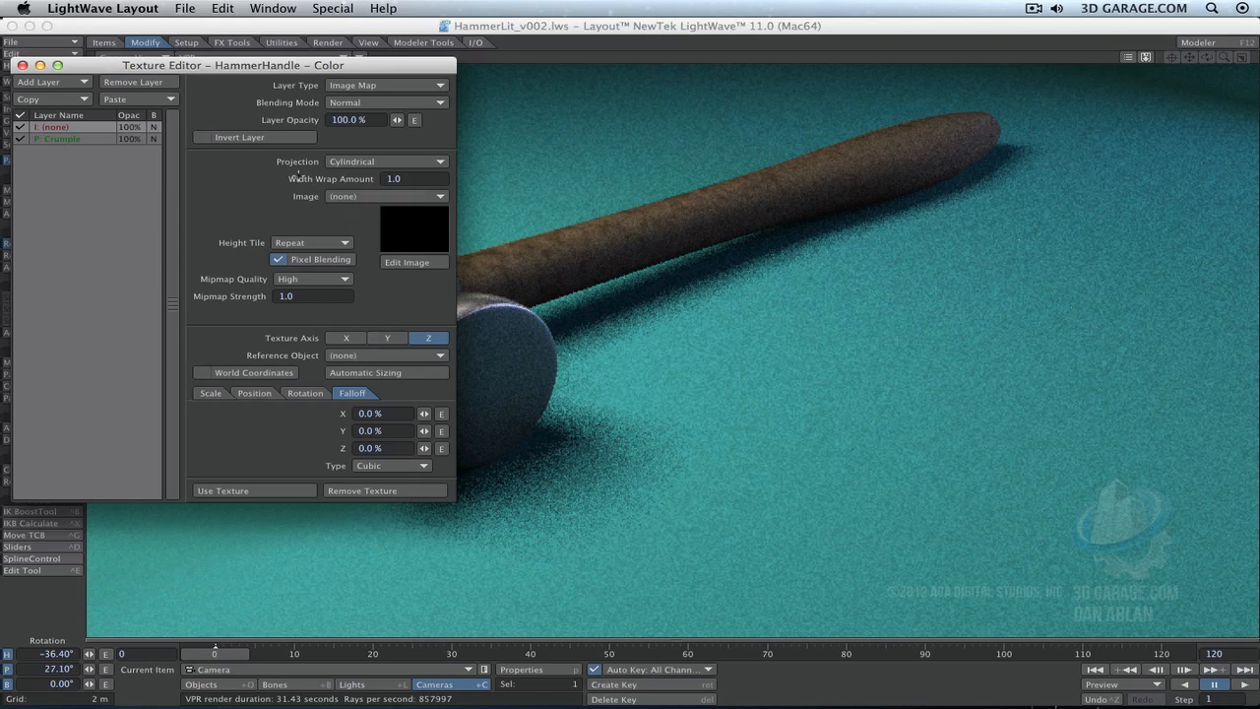
left_click(394, 201)
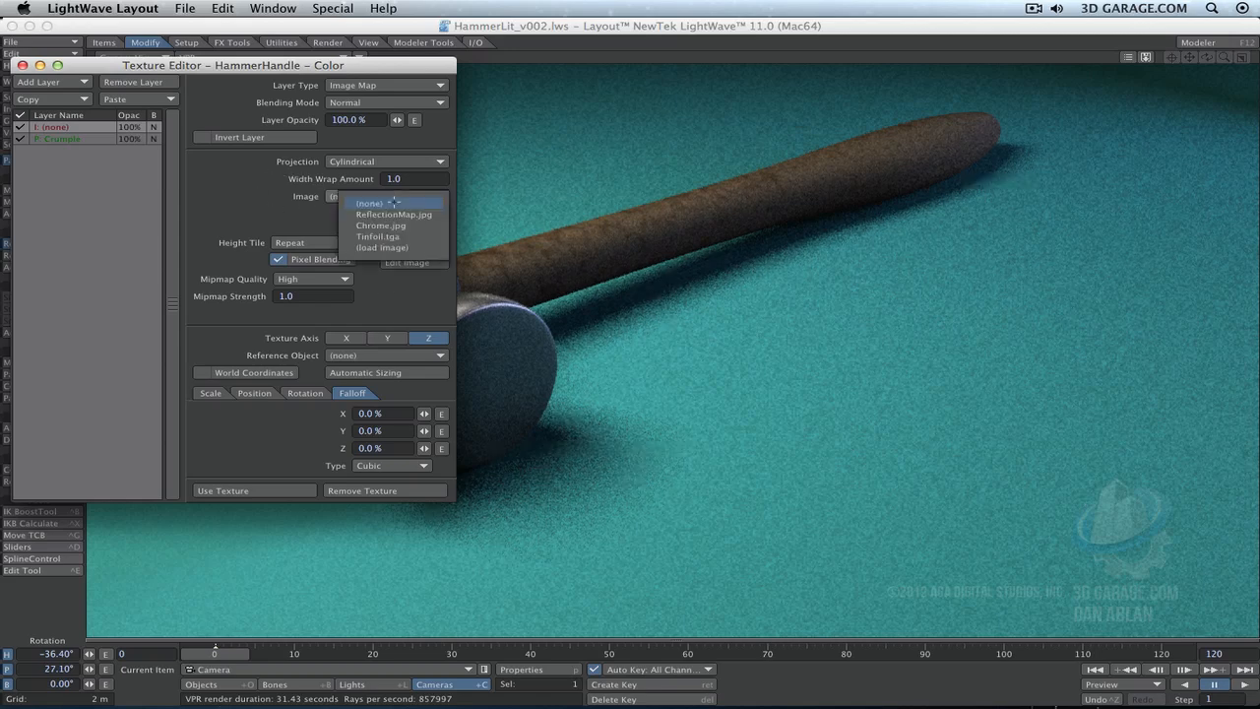
left_click(423, 248)
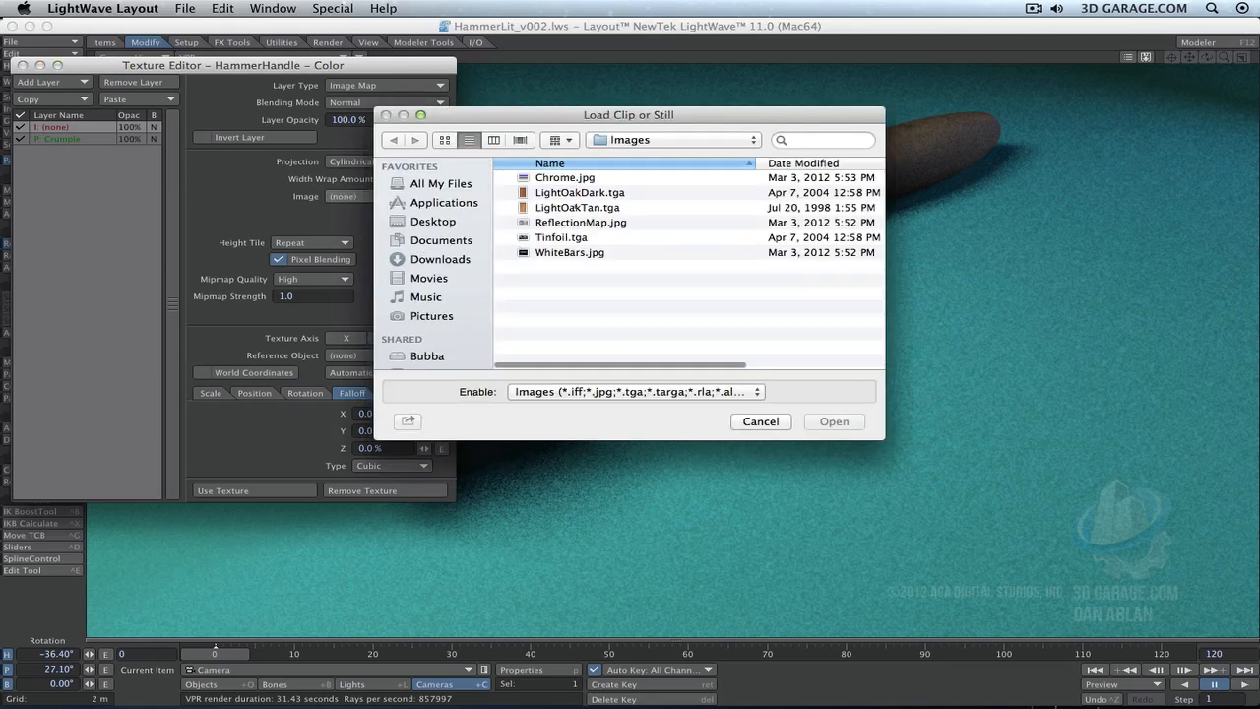
left_click(577, 206)
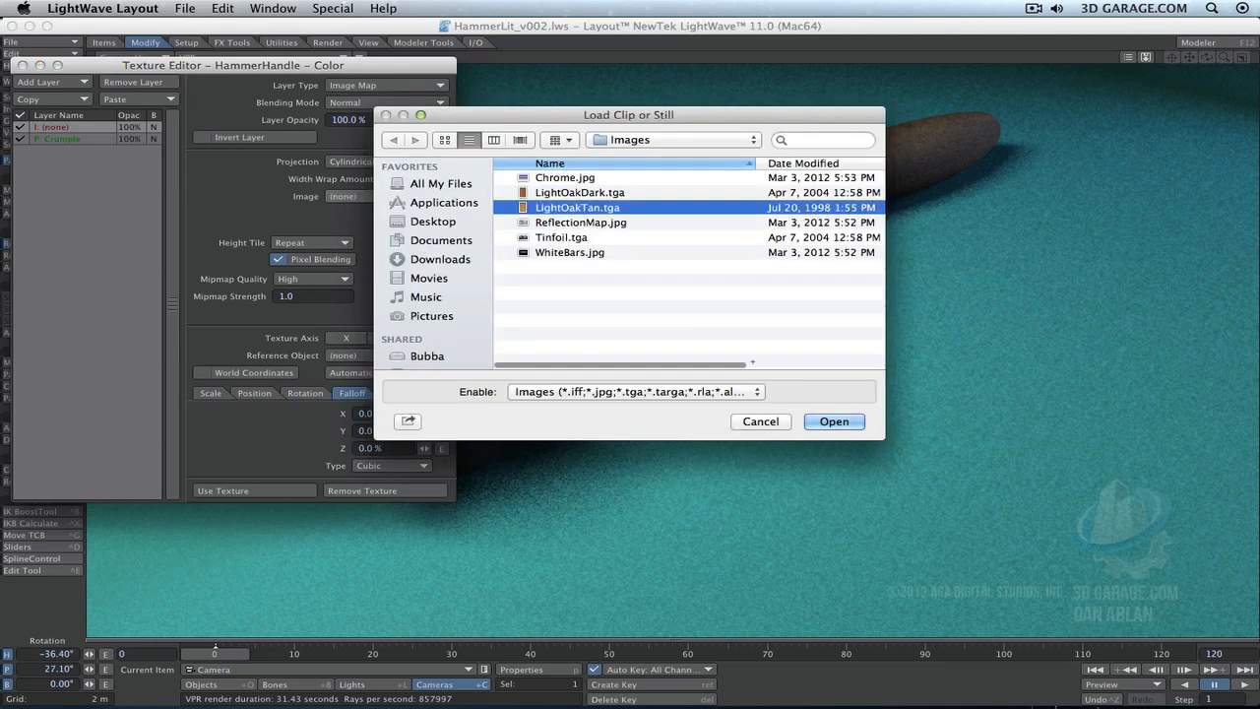
left_click(834, 420)
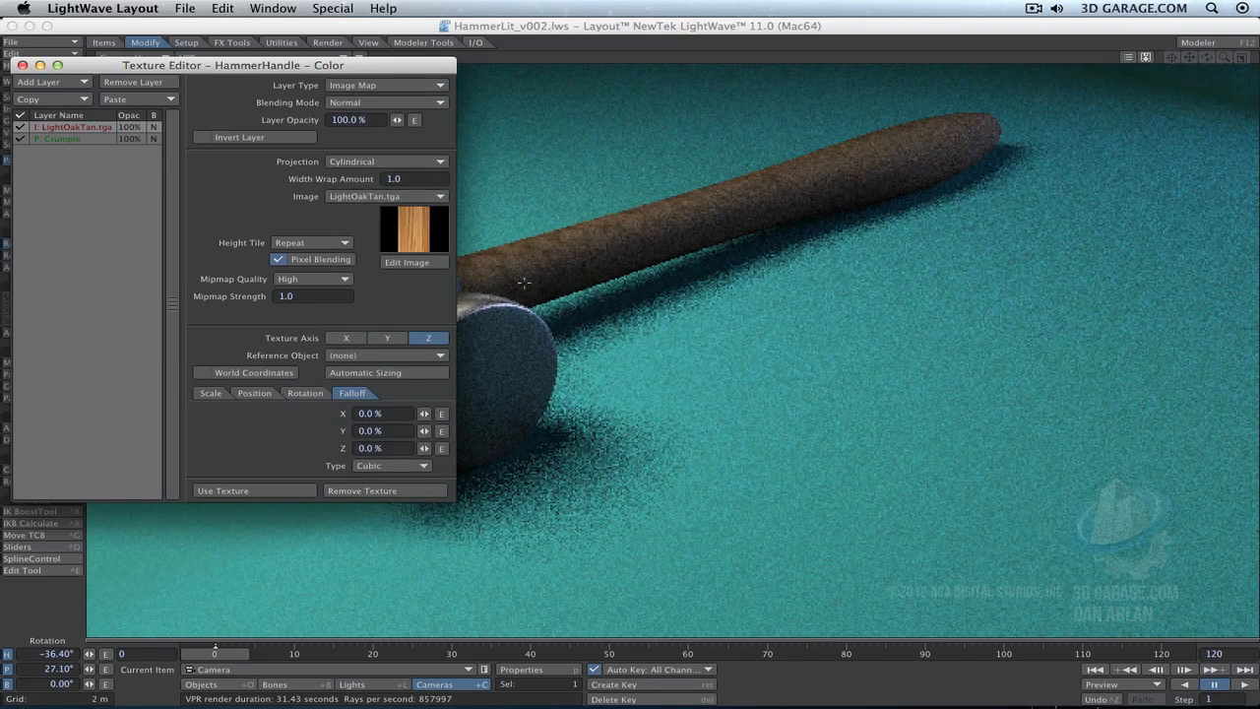
- Fit the wood image along the Y axis with automatic sizing and set its width wrap amount to 4
left_click(391, 338)
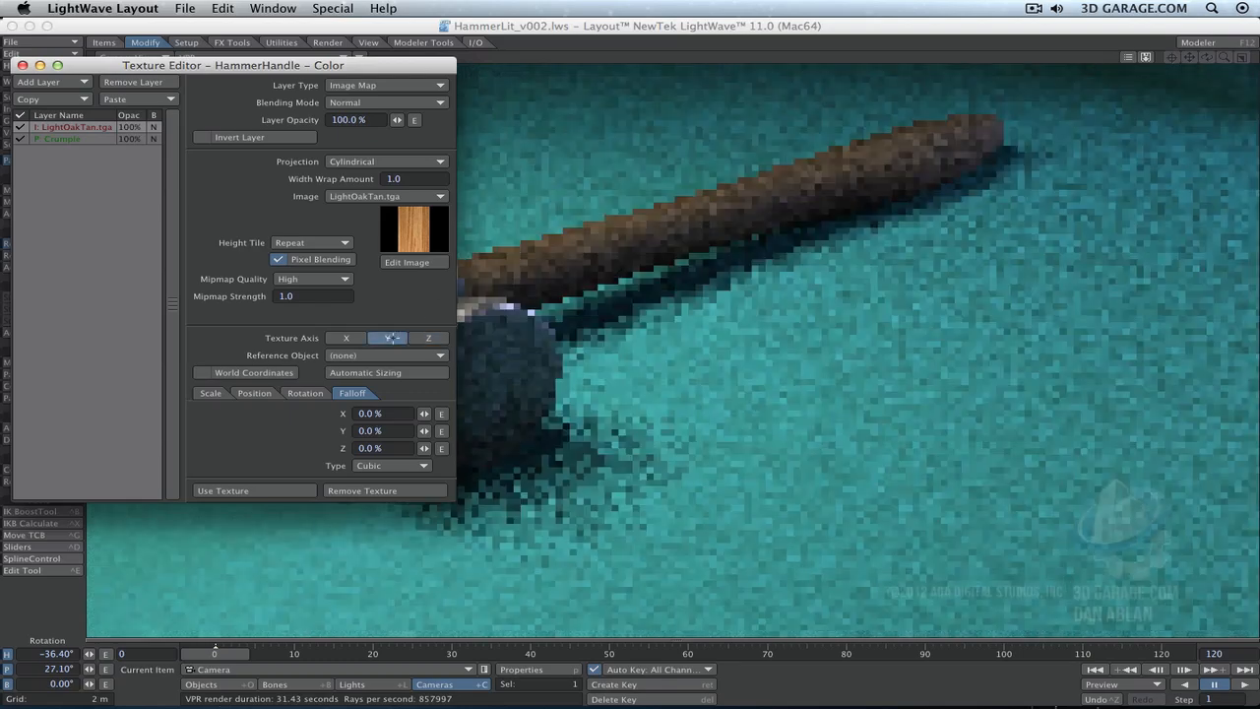
left_click(386, 373)
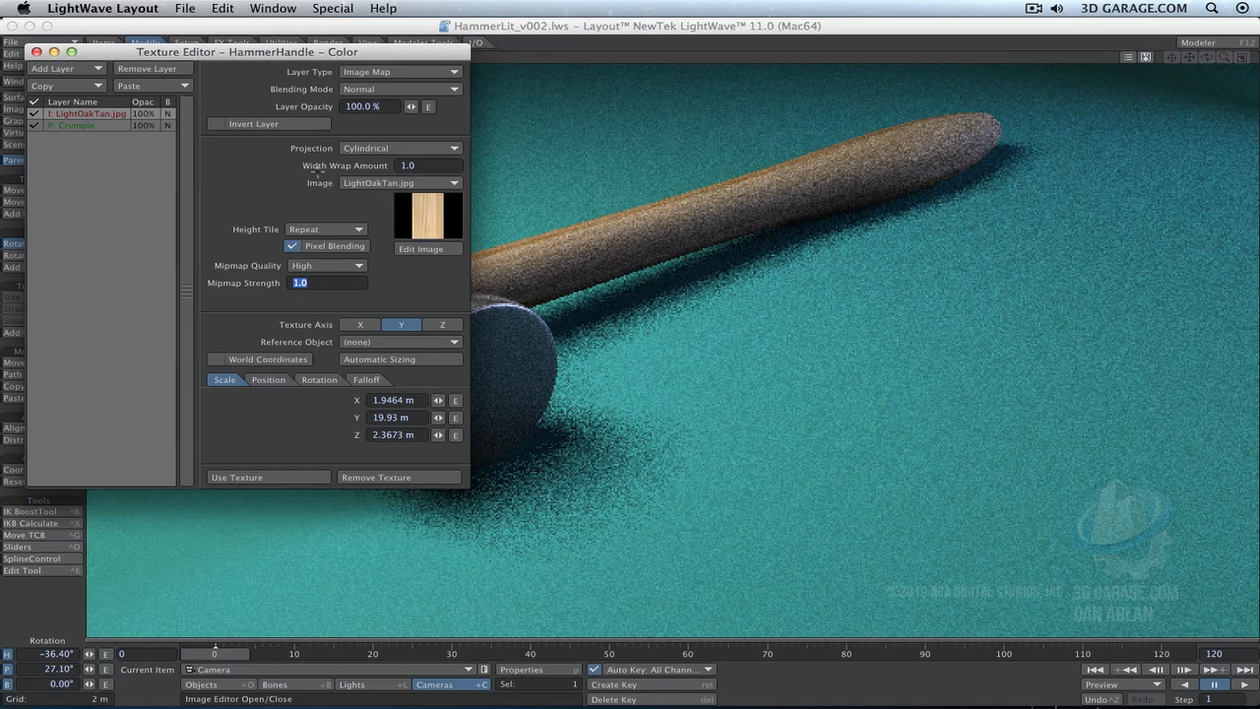
left_click(433, 166)
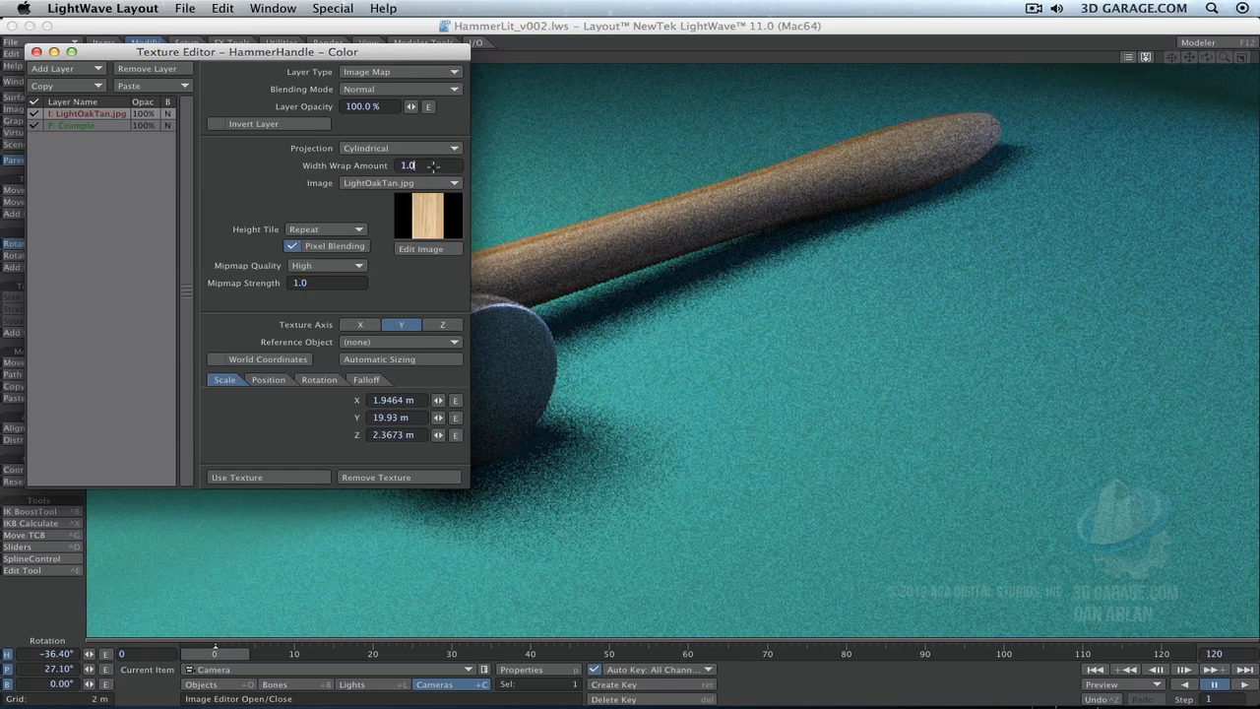
type("4")
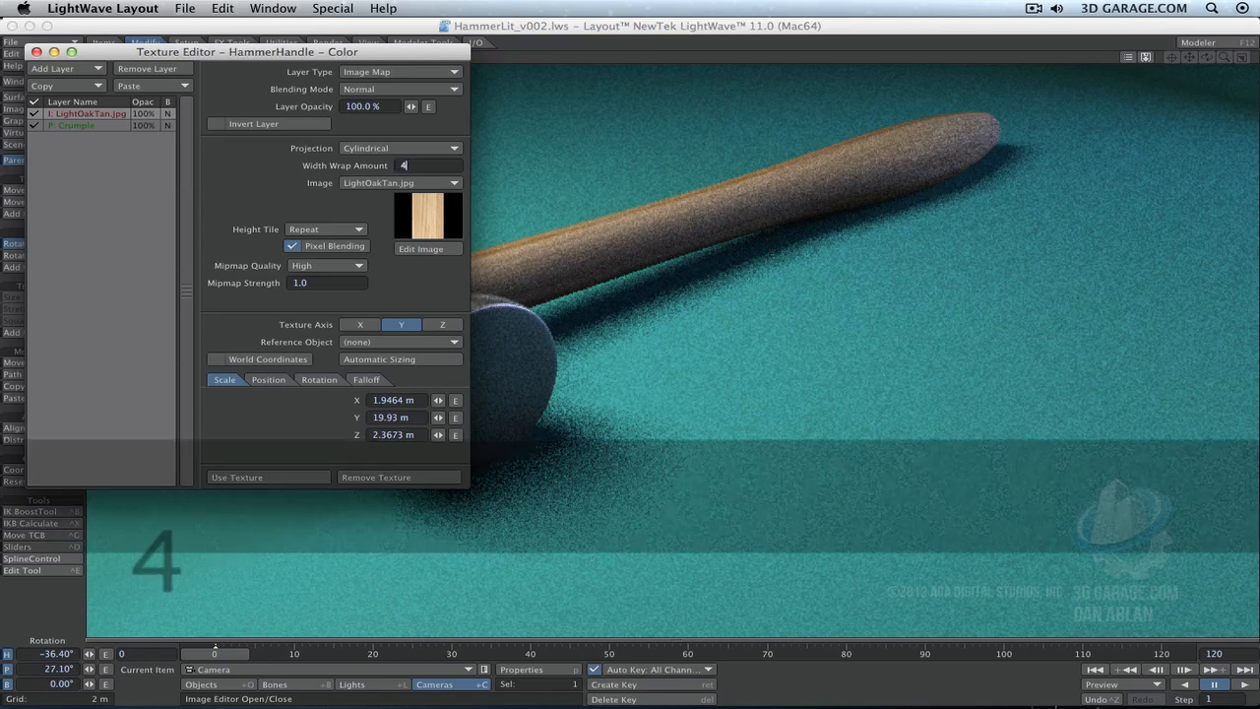
key("Tab")
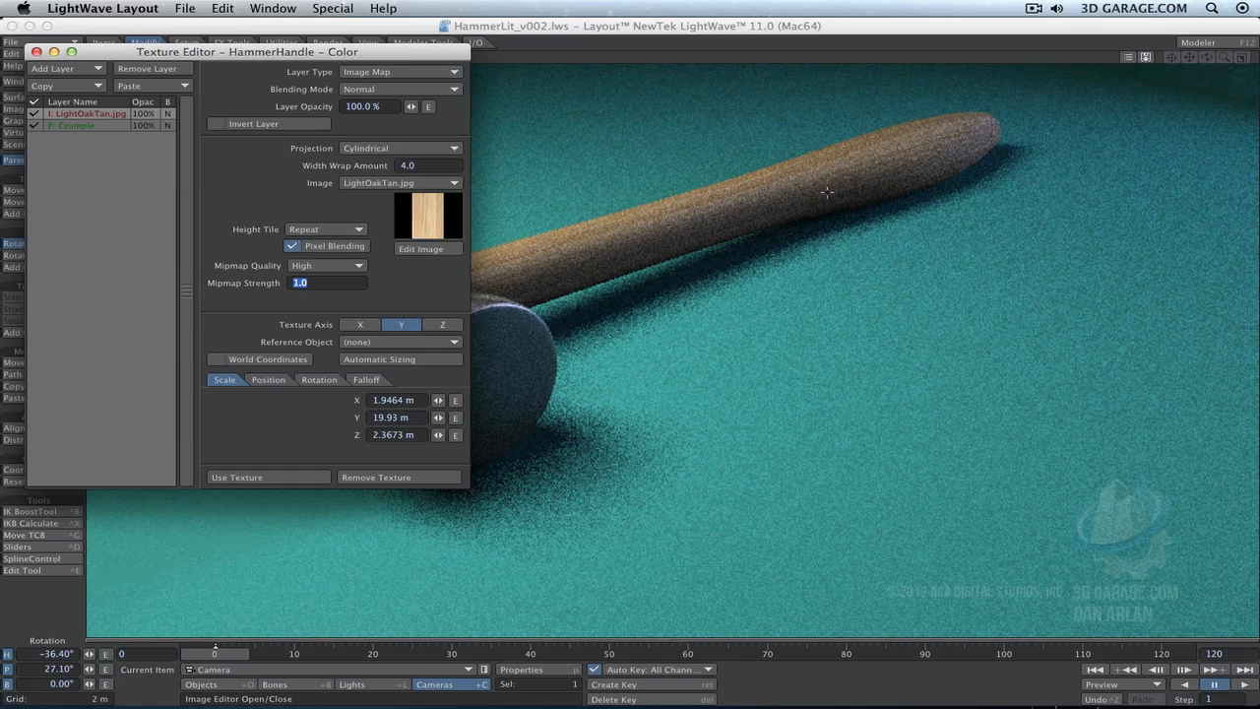
- Switch to the perspective view and frame the hammer's head and handle up close
type("4")
key("Escape")
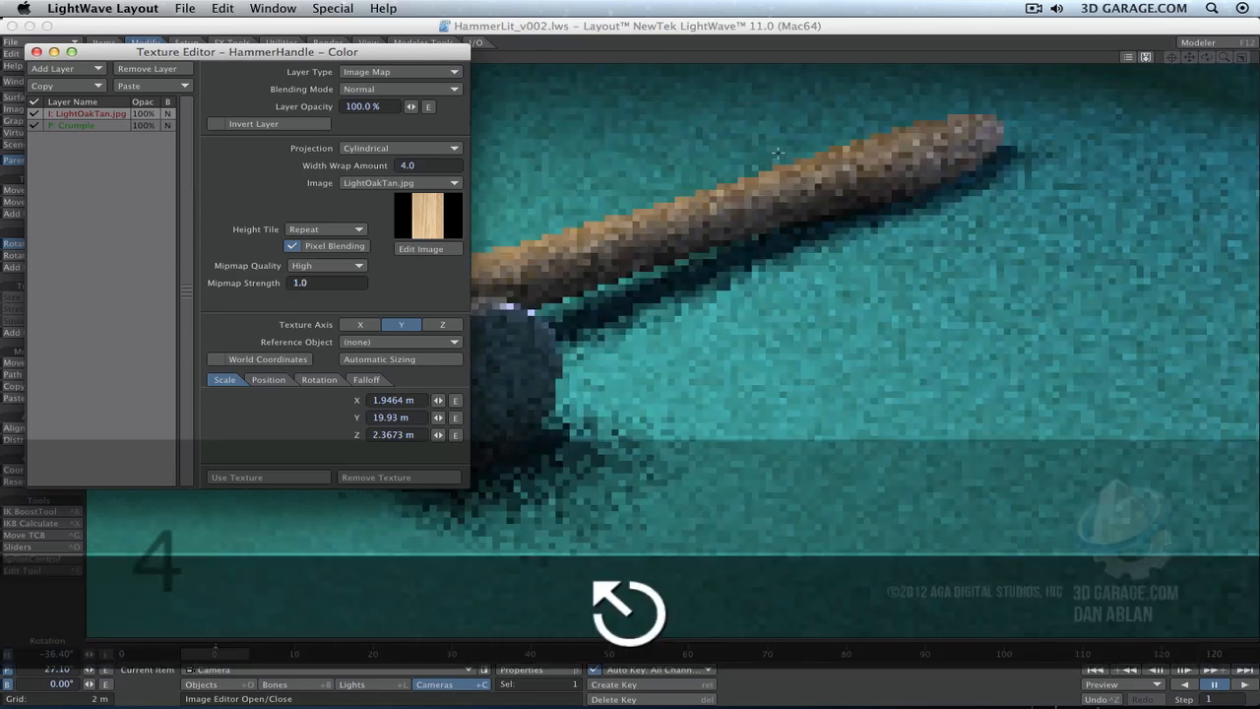
key("4")
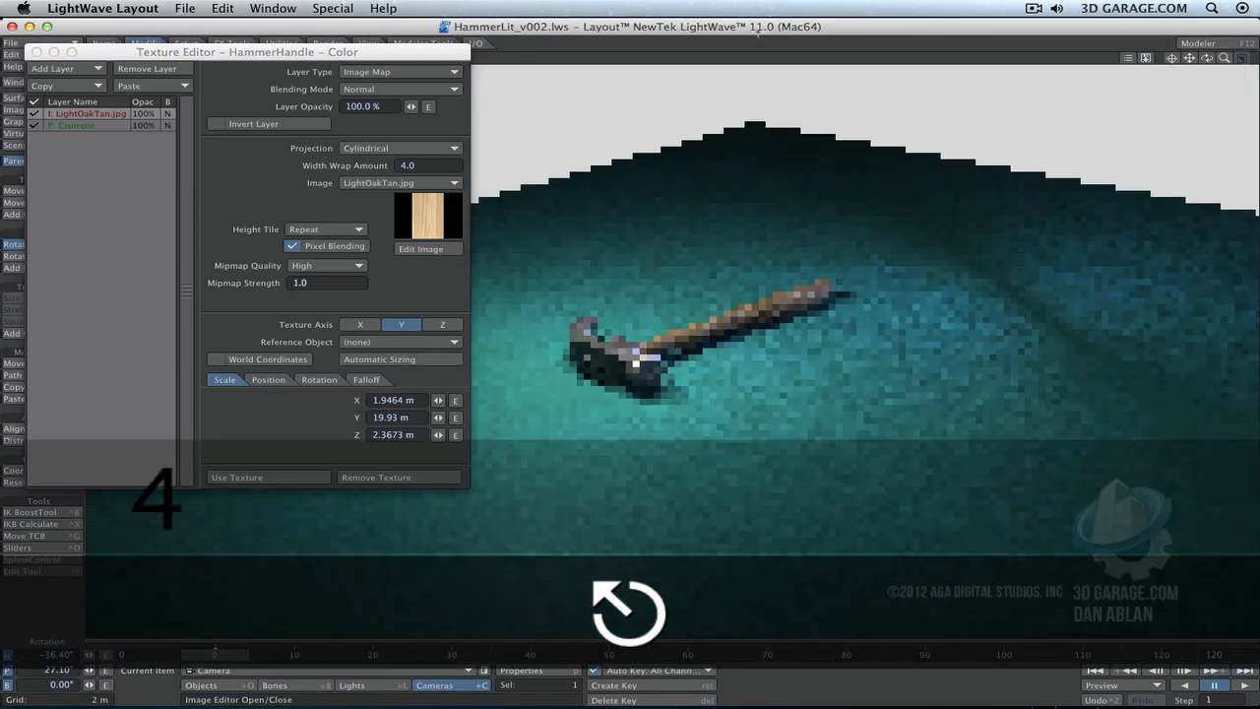
mouse_move(1225, 58)
left_mouse_down()
mouse_move(1252, 59)
mouse_move(1207, 57)
left_mouse_up()
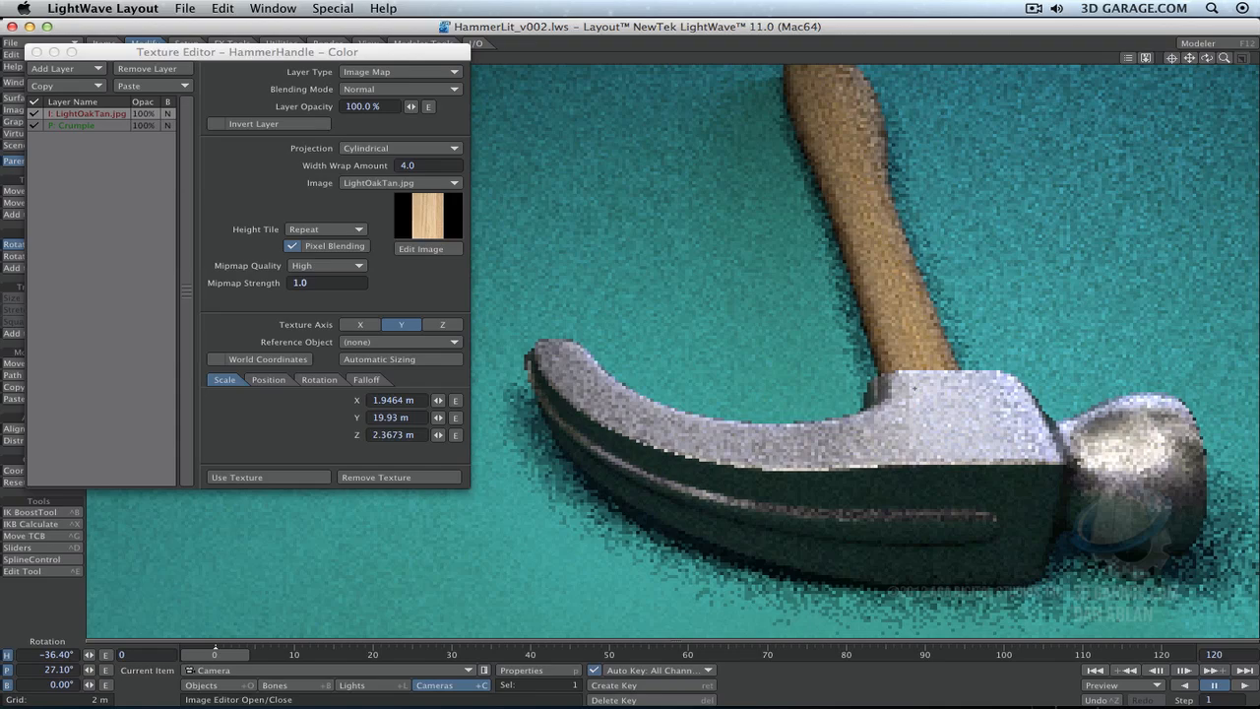
- Try a width wrap amount of 1 on the wood image layer and return it to 4
left_click(433, 169)
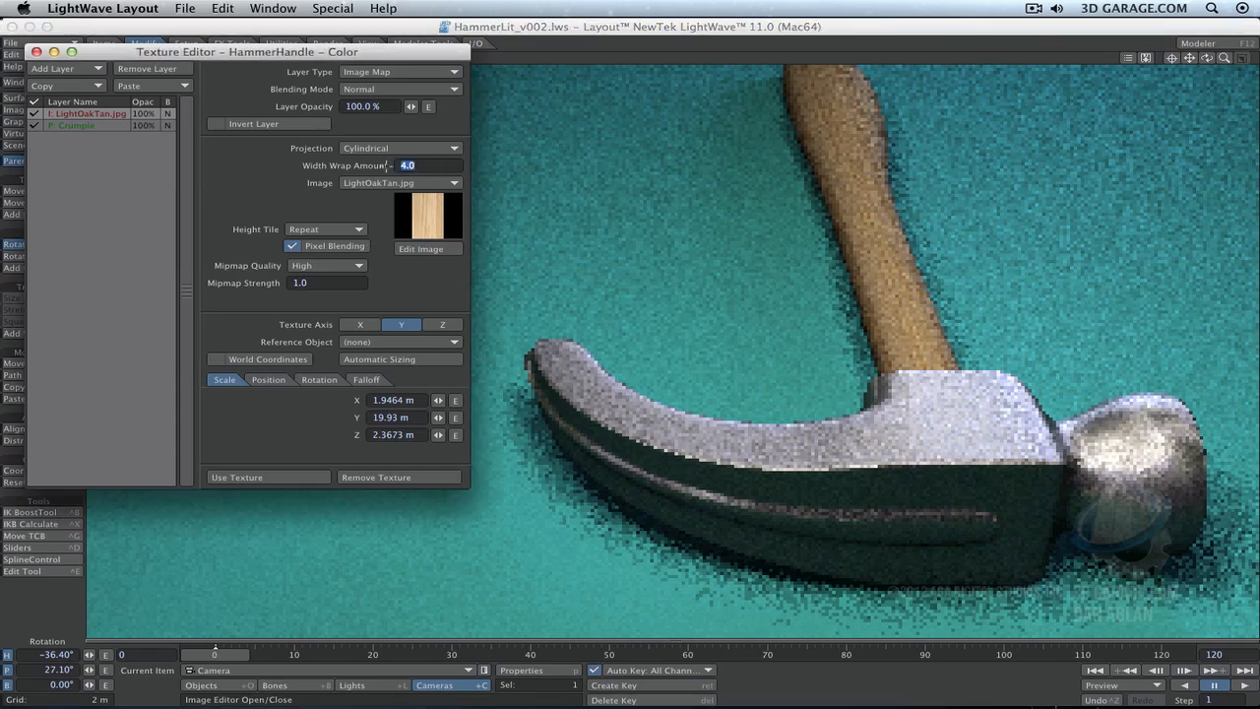
type("1")
key("Tab")
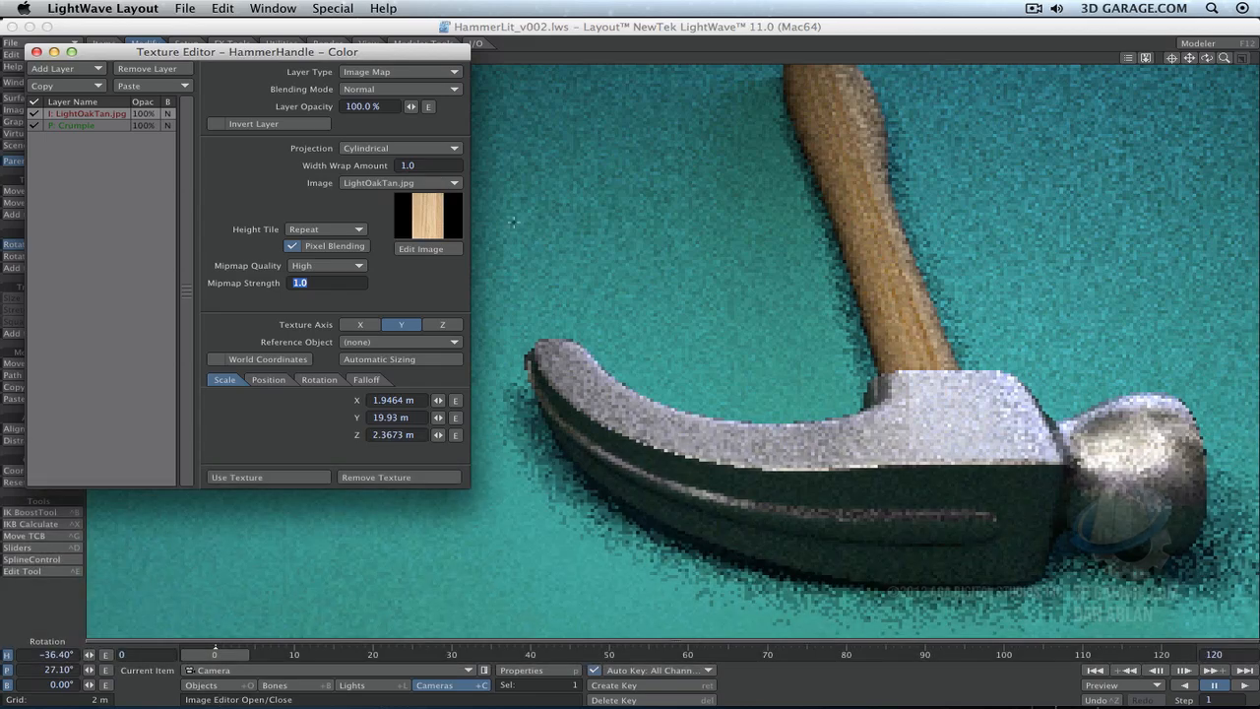
left_click(376, 158)
type("4")
key("Tab")
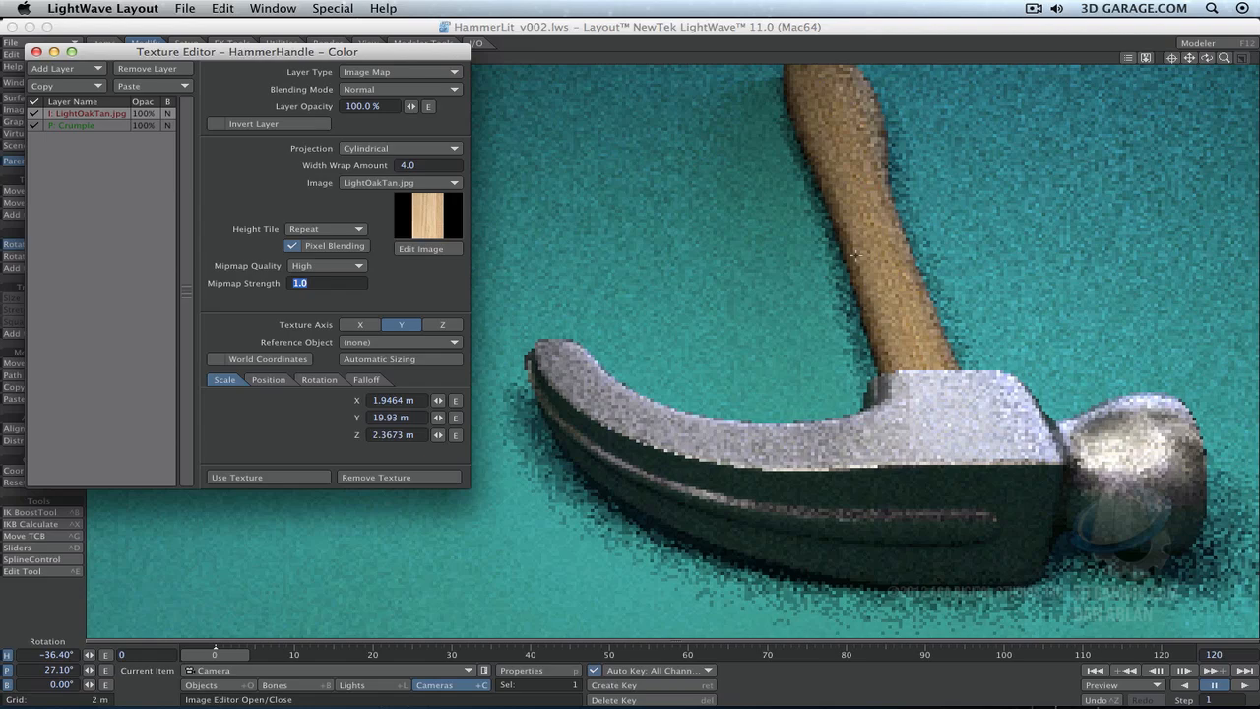
- Try the Z and X texture axes on the wood image layer and return to Y
left_click(444, 325)
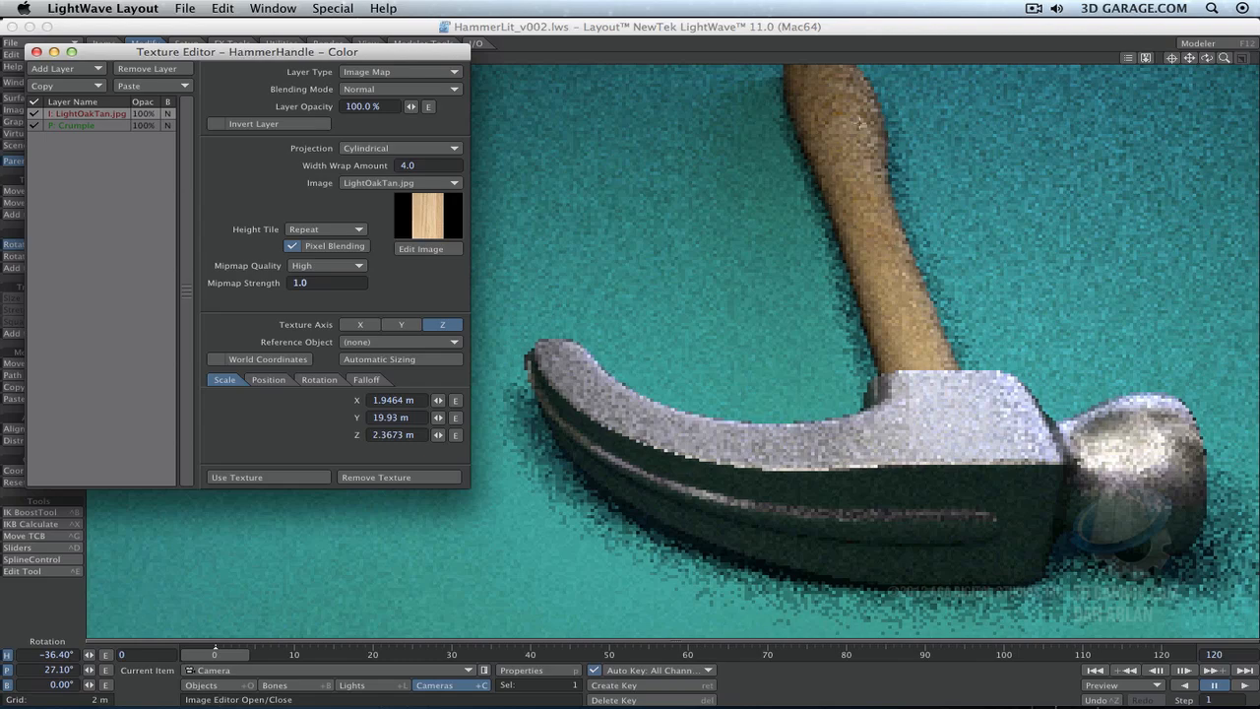
left_click(363, 325)
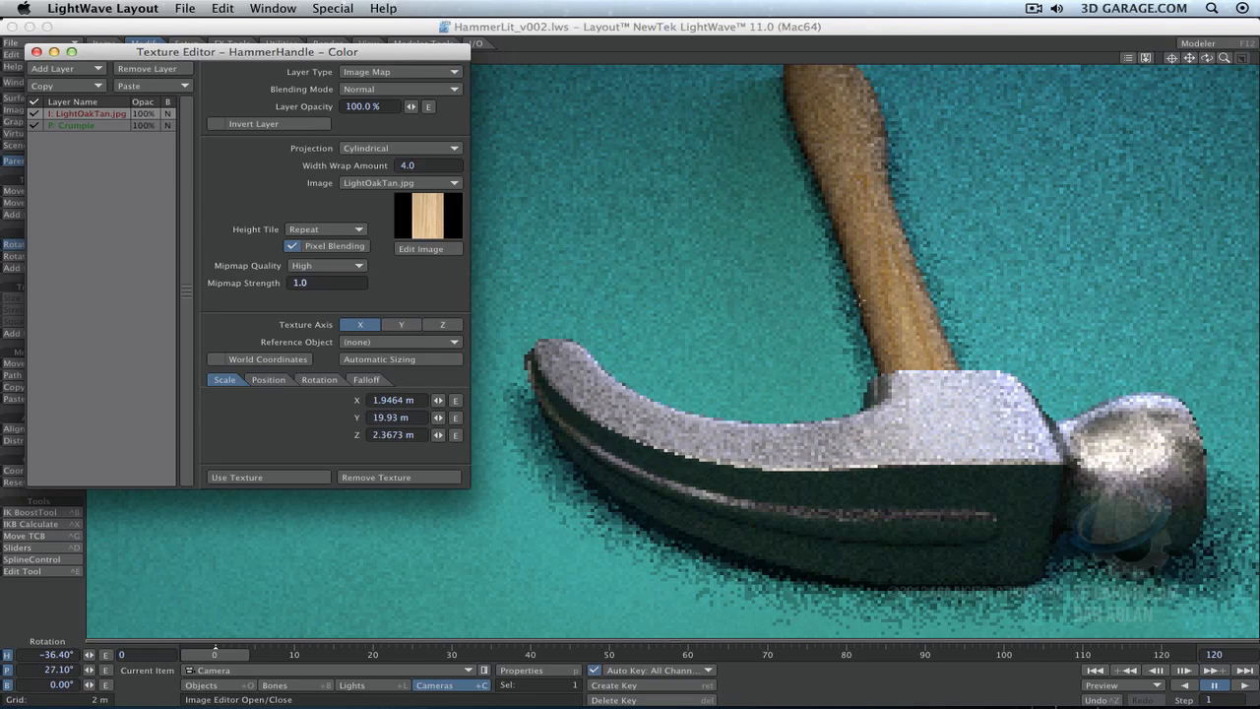
left_click(400, 325)
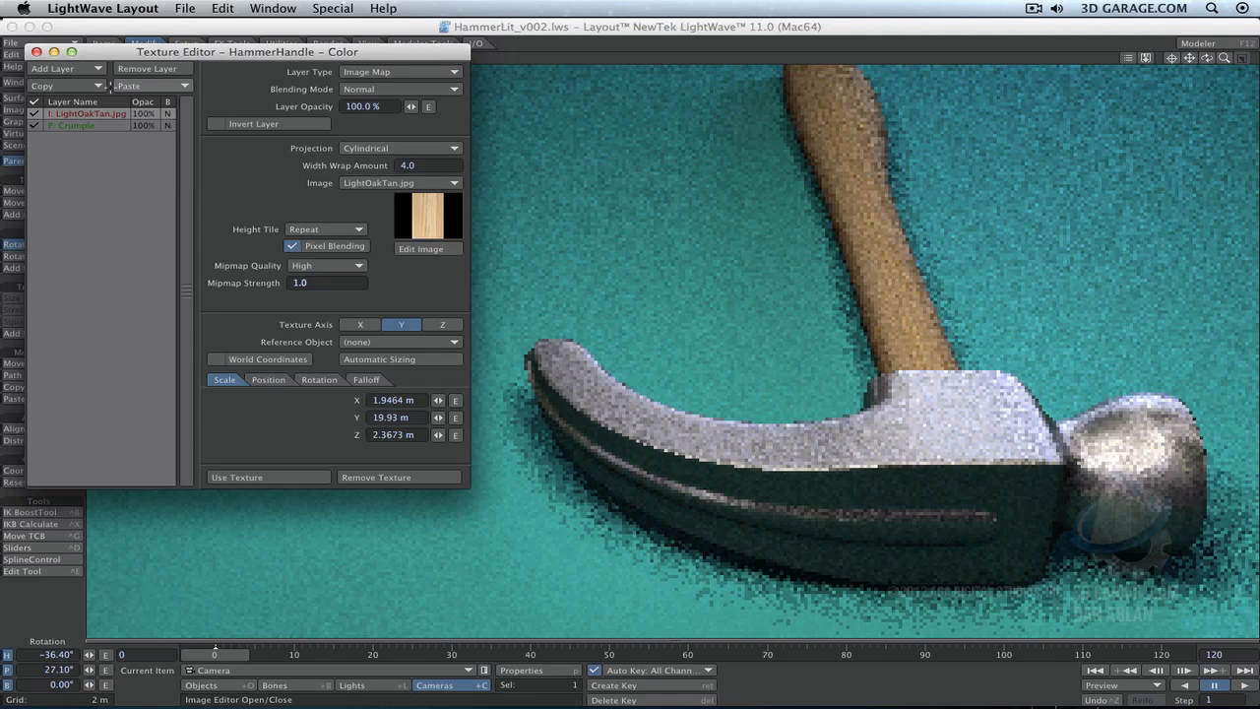
- Copy the selected wood image layer and accept the handle's color texture, closing its editor
left_click(96, 86)
left_click(98, 88)
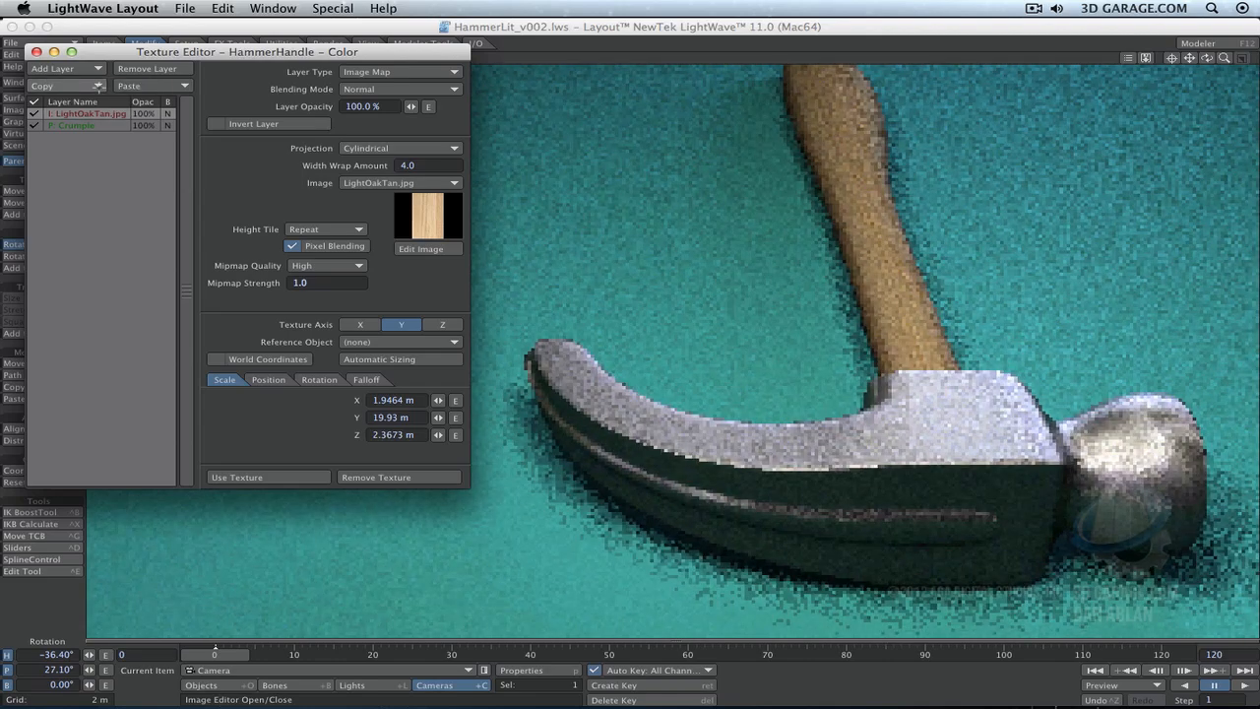
left_click(99, 87)
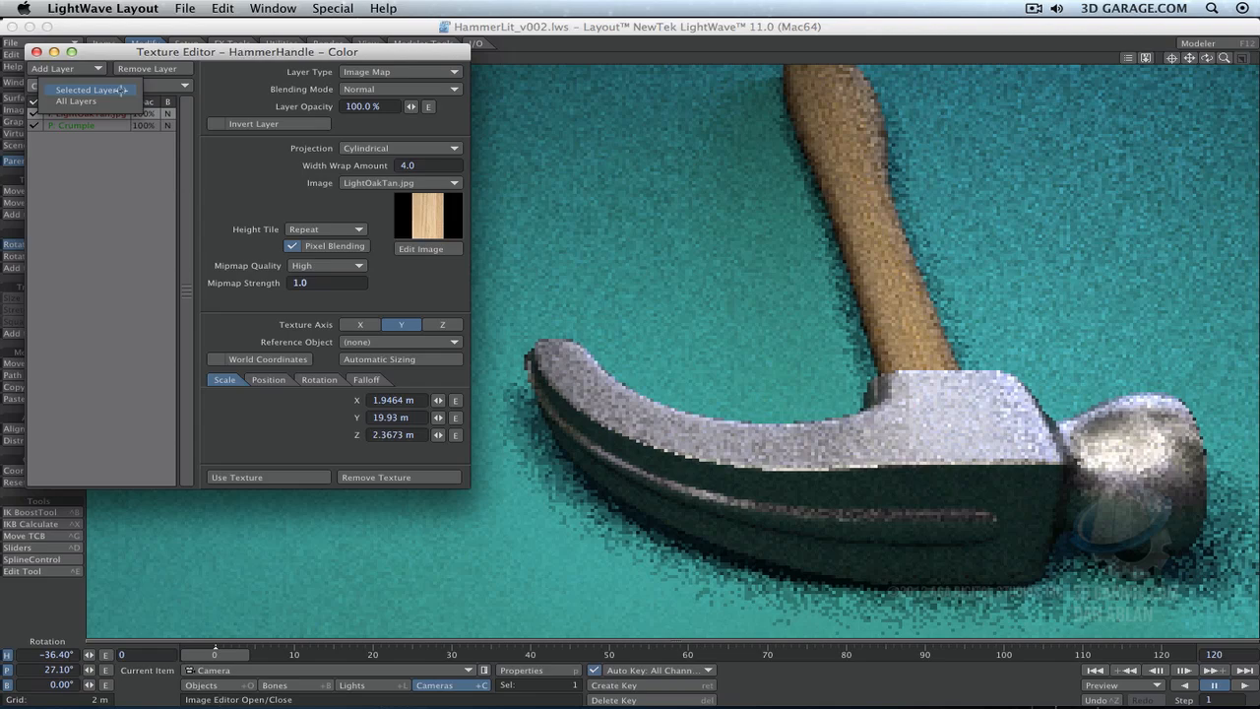
left_click(121, 90)
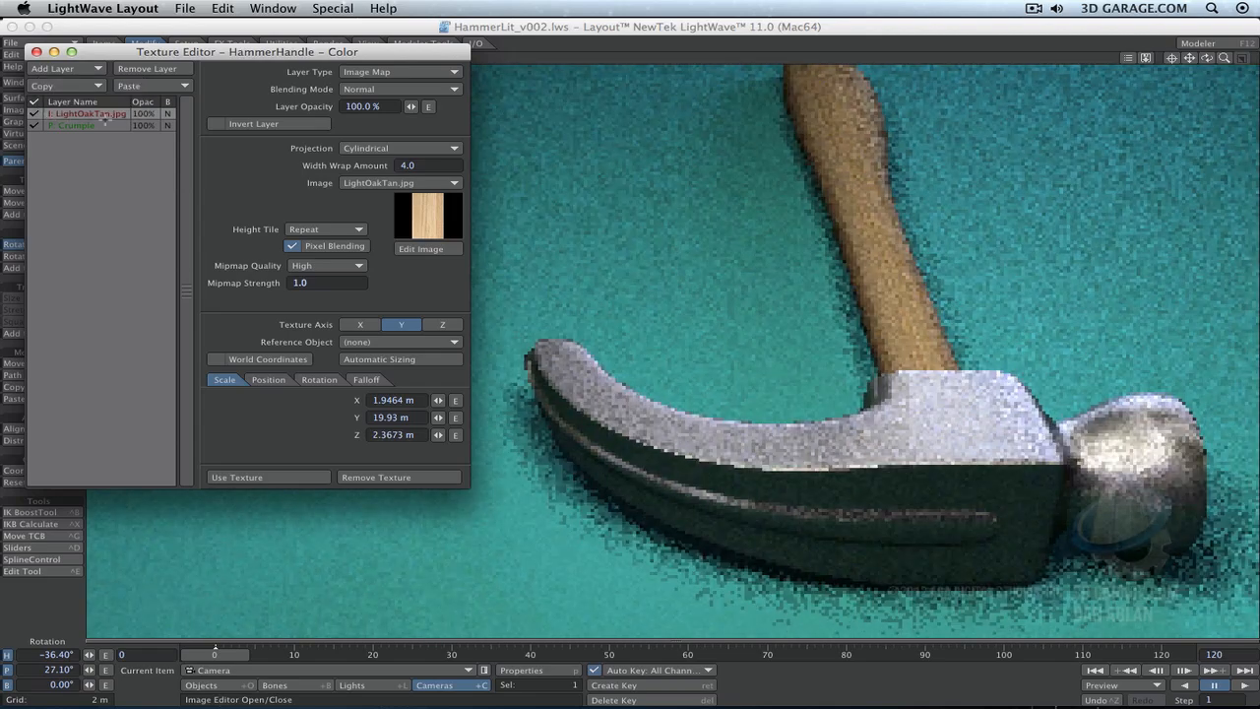
left_click(280, 477)
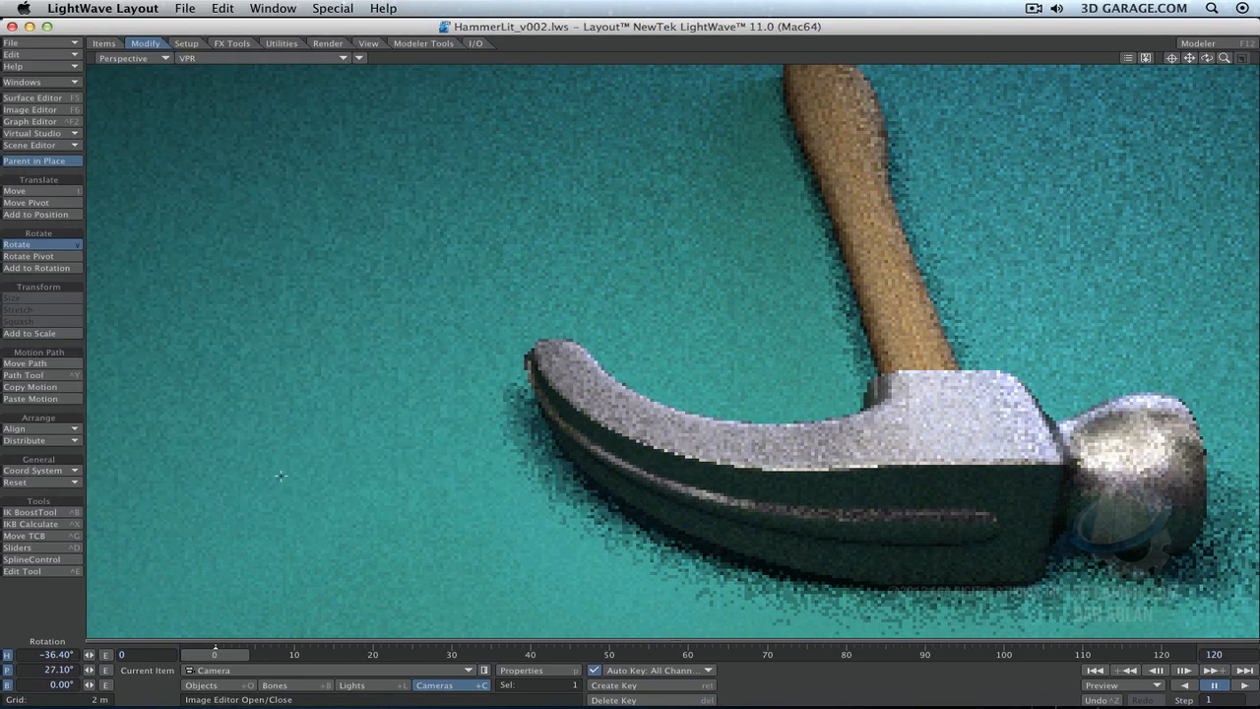
- Add a bump texture to the HammerHandle surface, replacing its empty layer with the copied wood image layer
left_click(33, 97)
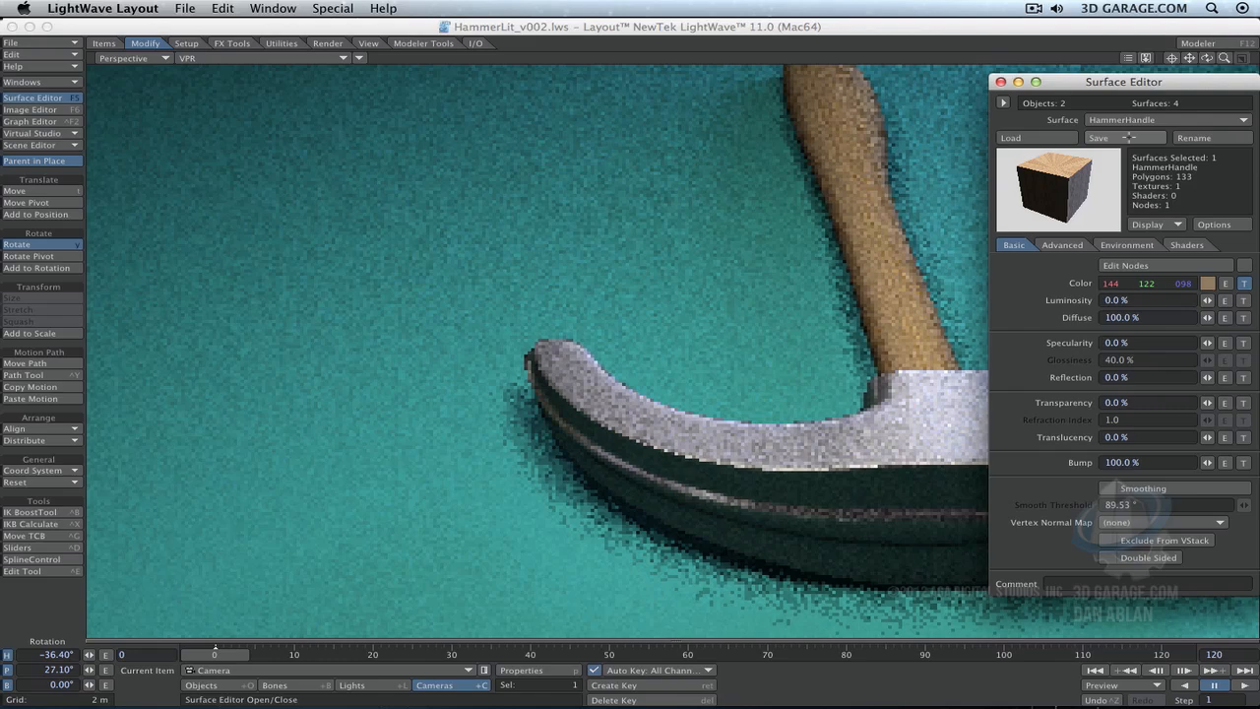
left_click_drag(1137, 82, 306, 74)
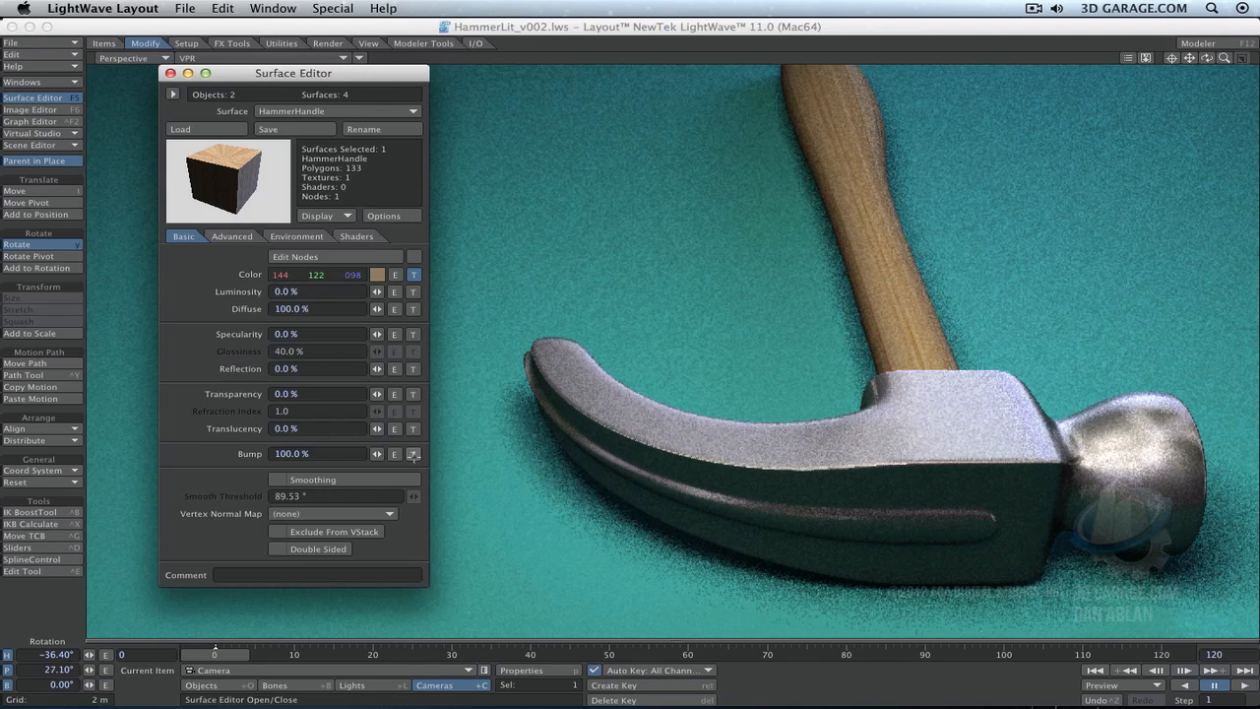
left_click(413, 454)
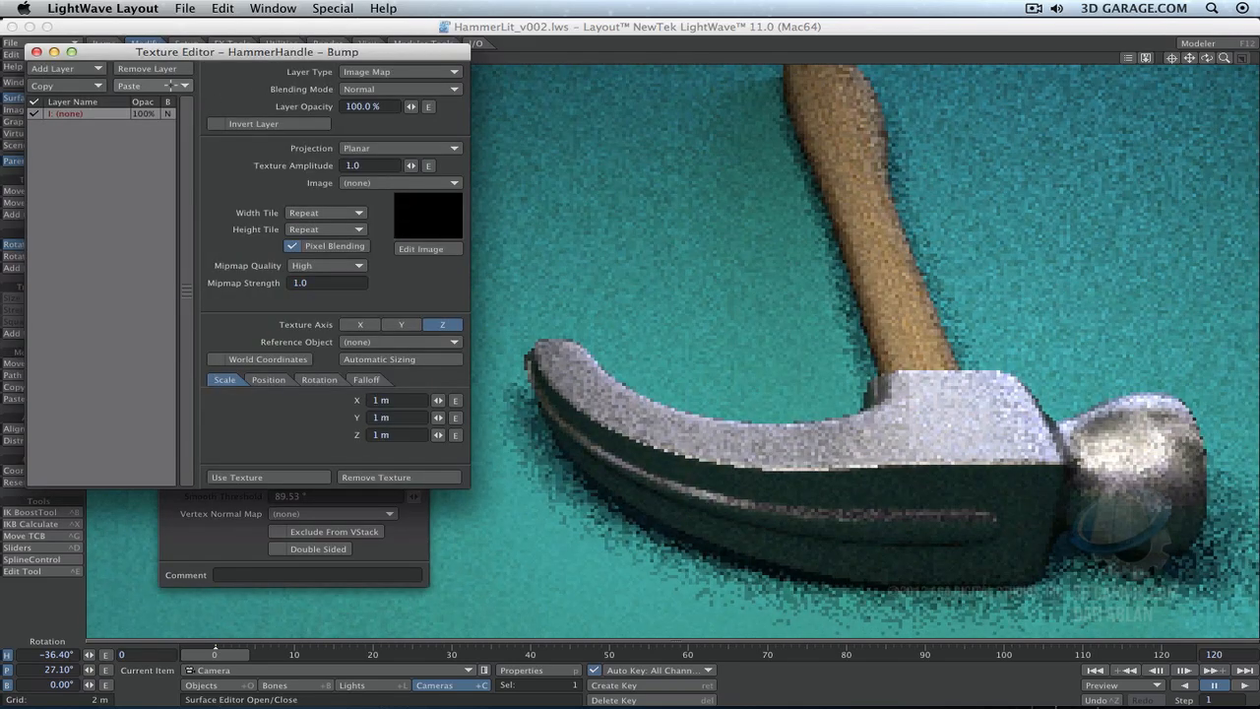
left_click(170, 87)
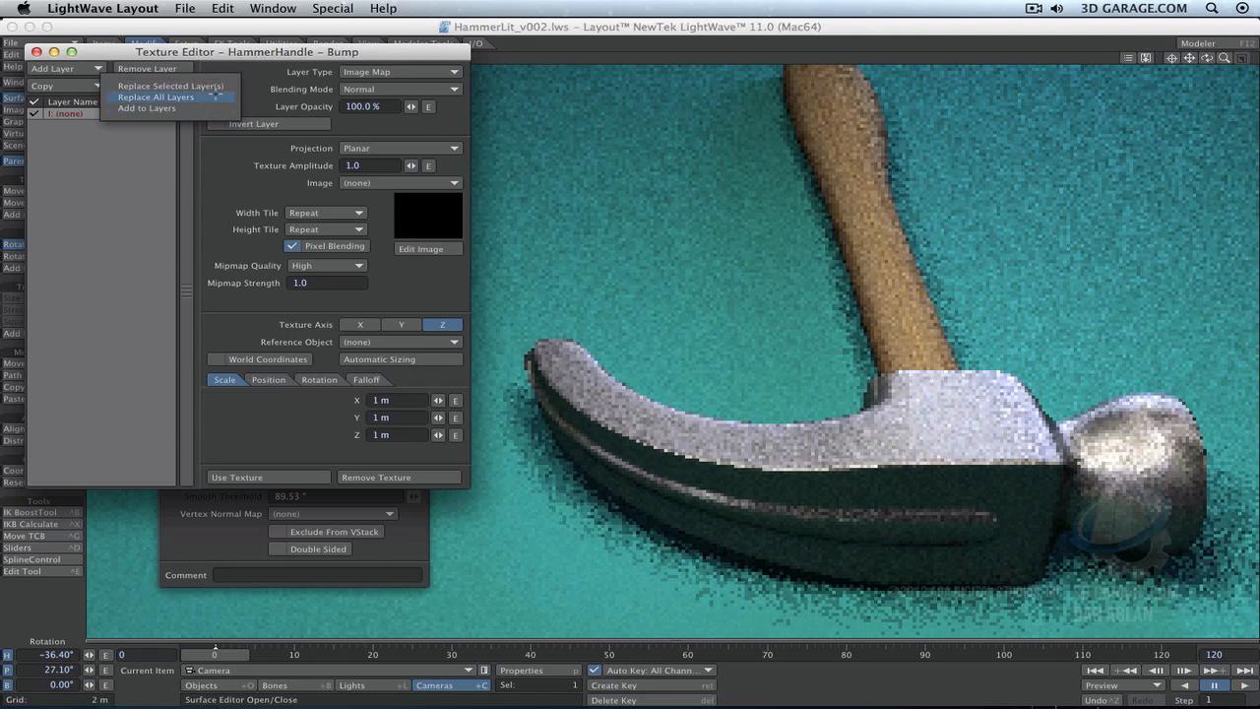
left_click(223, 86)
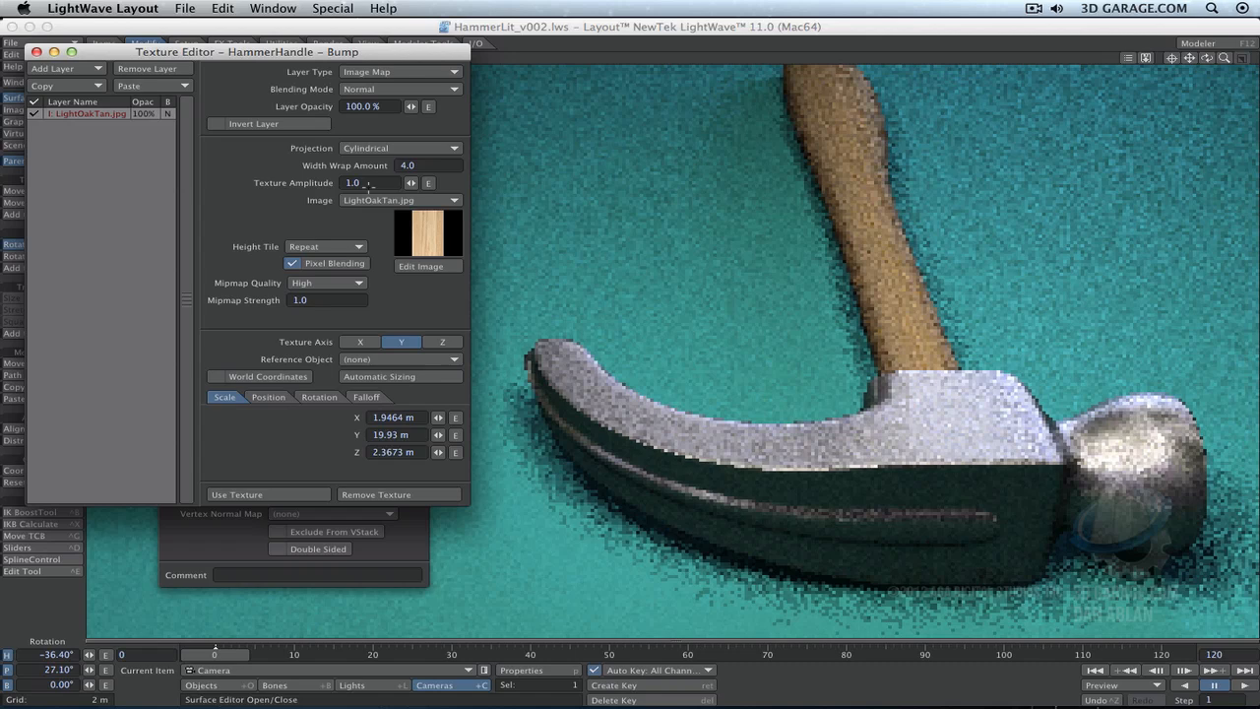
- Set the bump layer's texture amplitude to 10 and render the current frame
left_click_drag(361, 183, 328, 180)
type("1`")
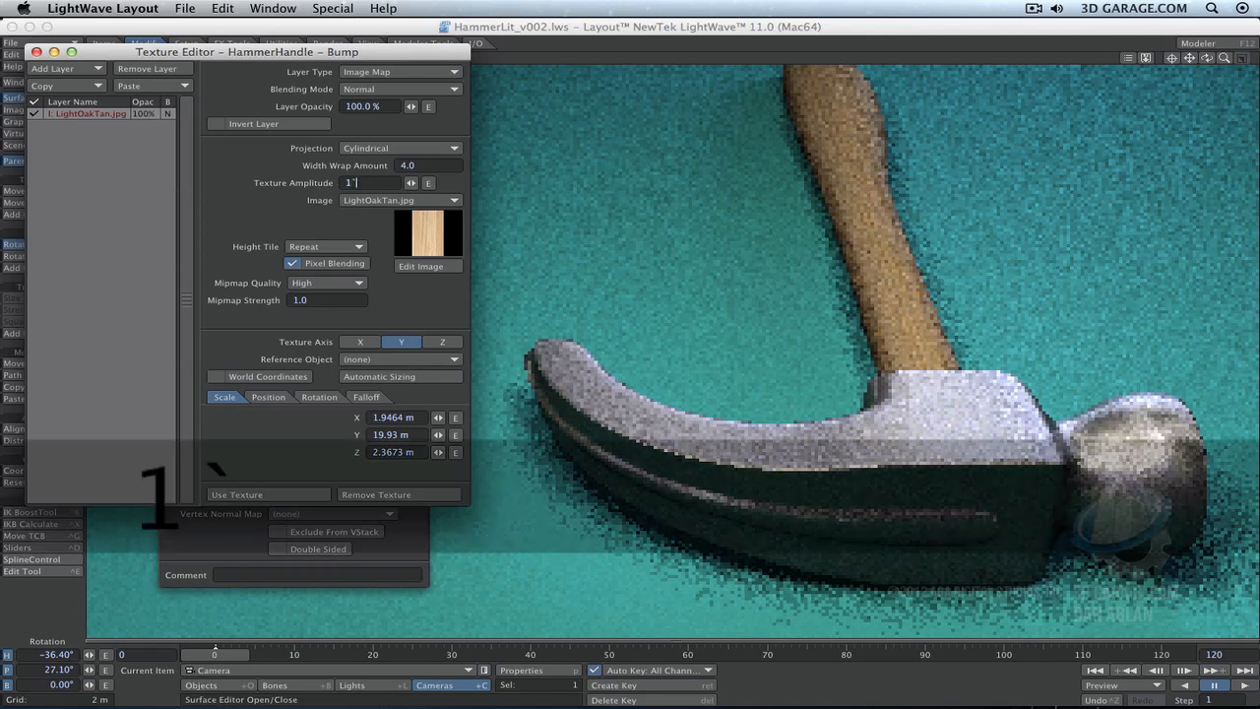
type("0")
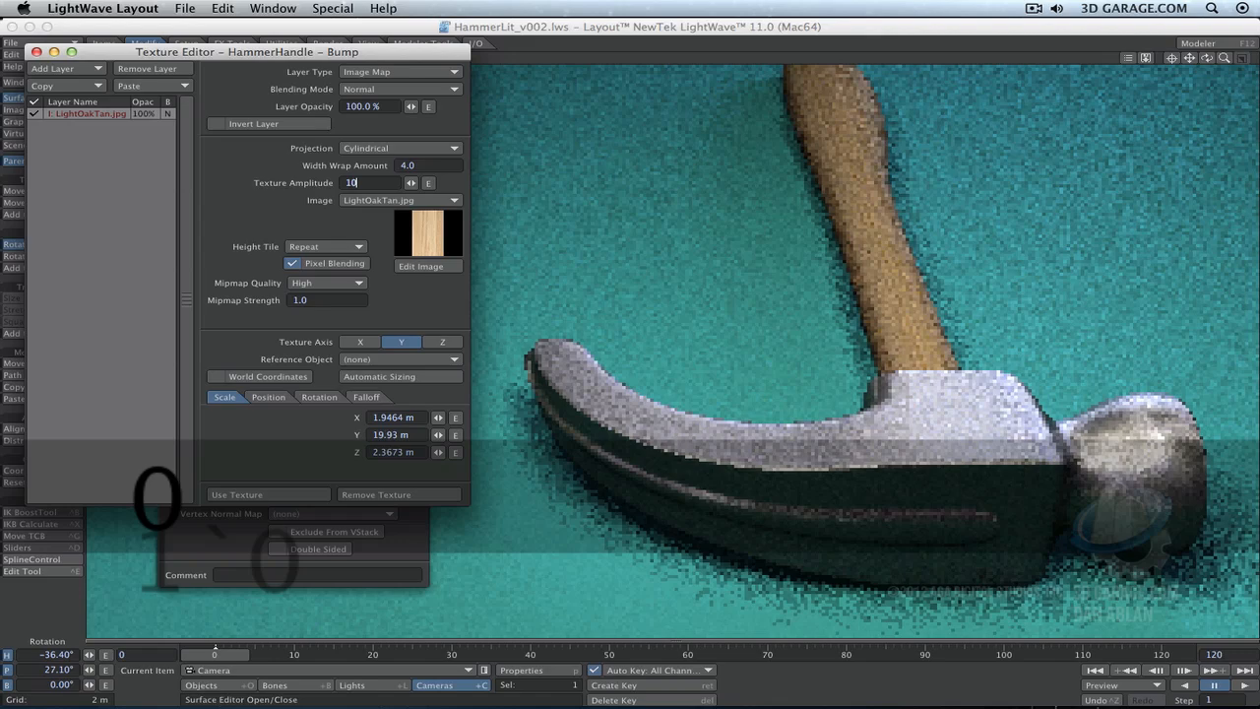
key("Return")
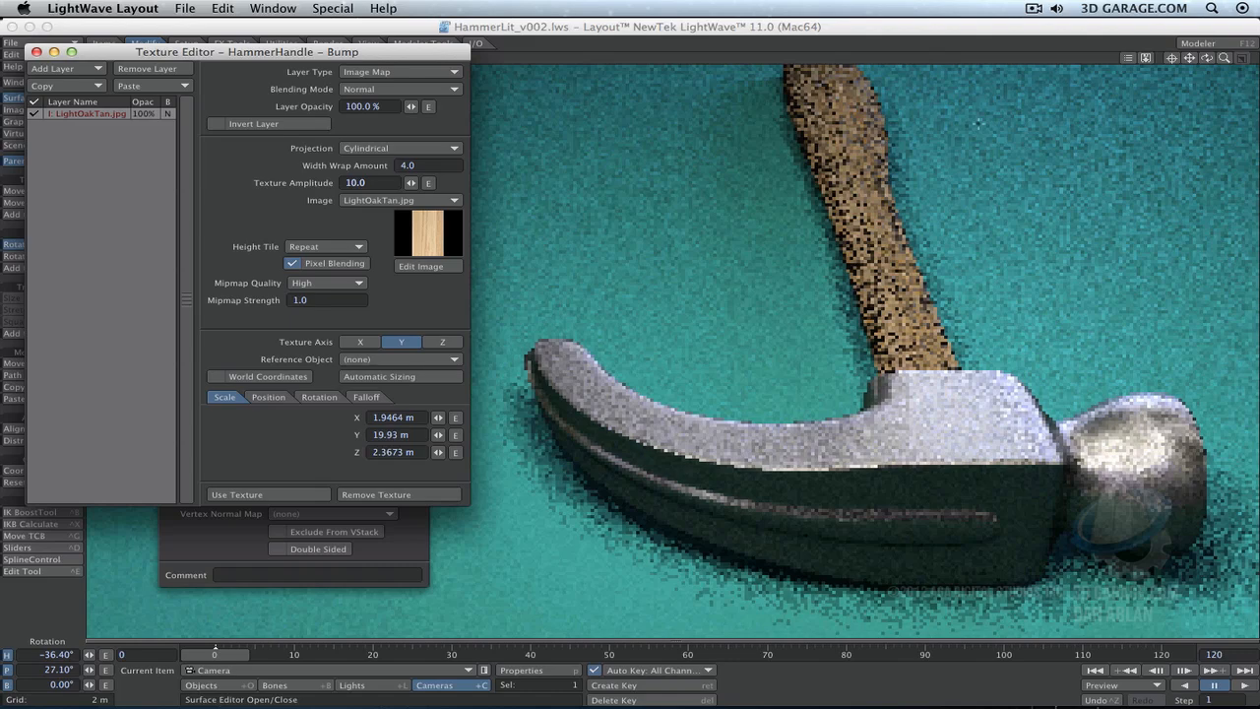
key("F9")
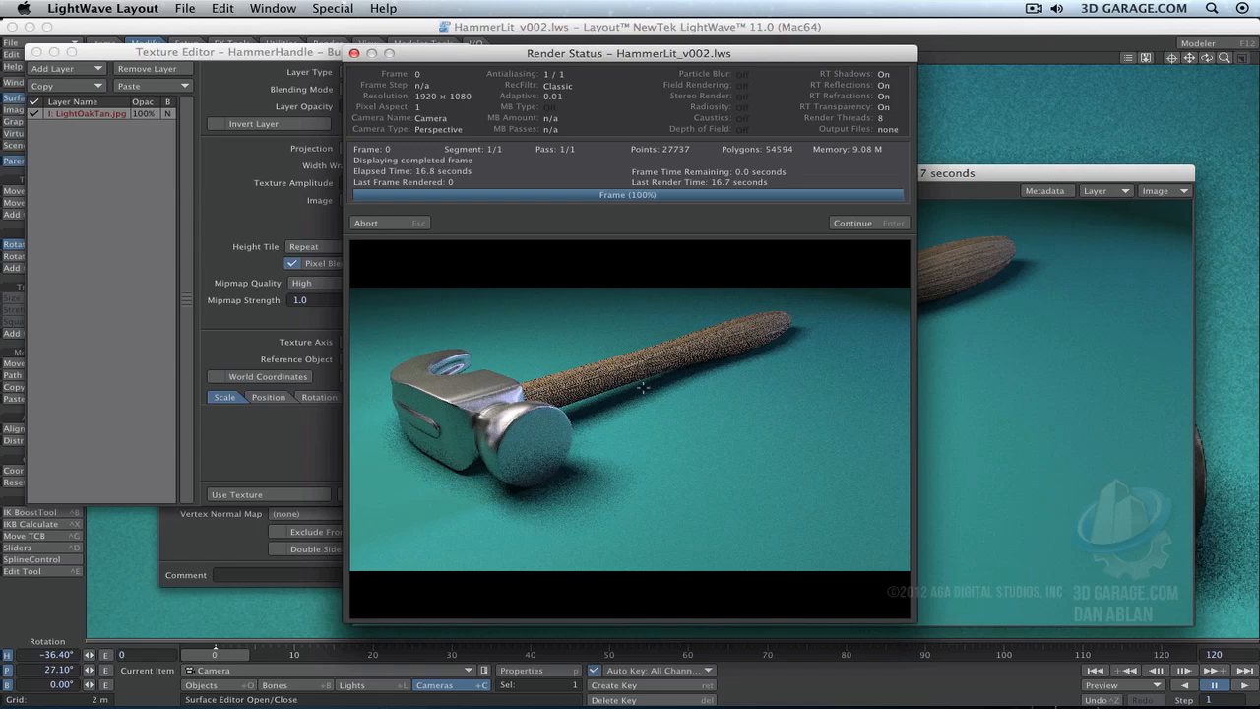
key("Return")
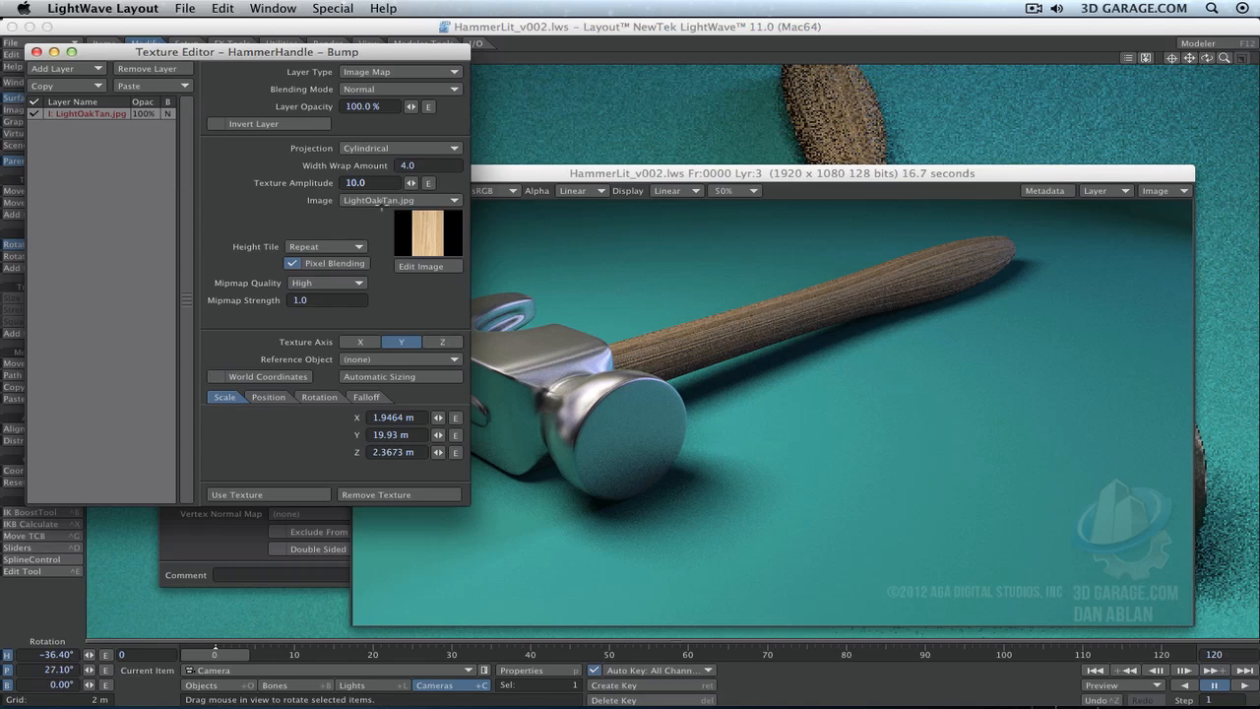
- Set the bump layer's texture amplitude to 3 and render the current frame
left_click(375, 184)
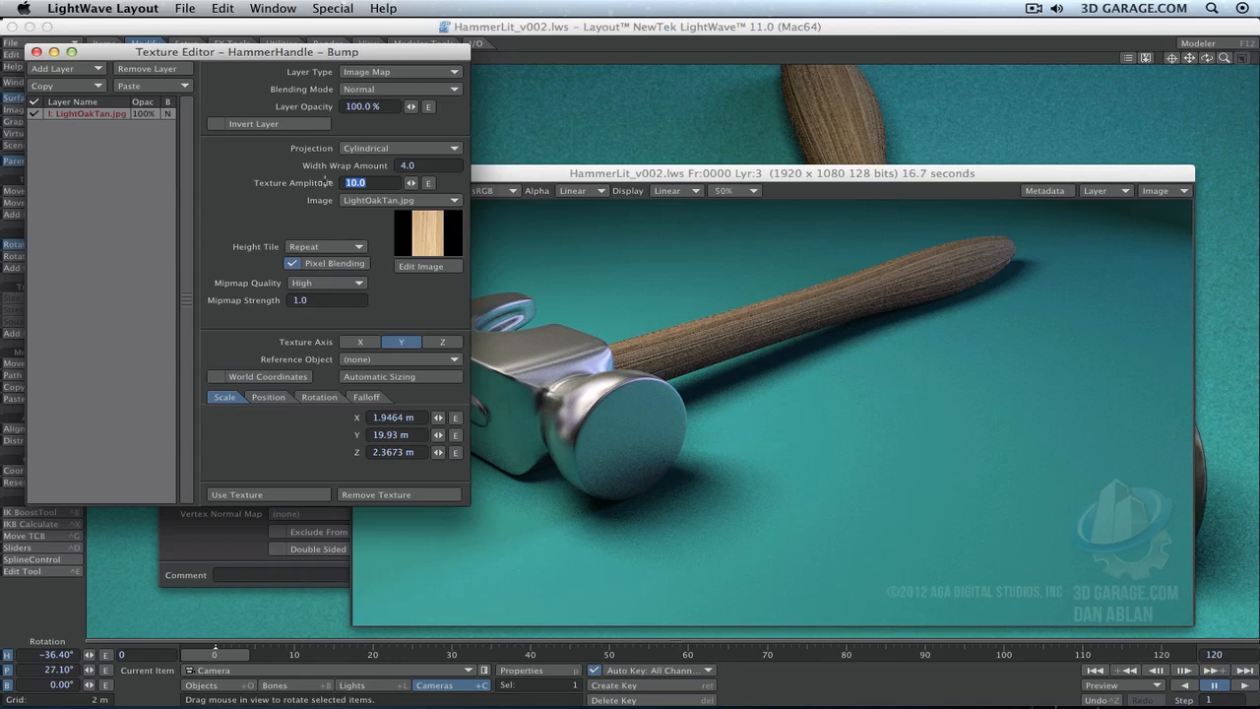
type("3")
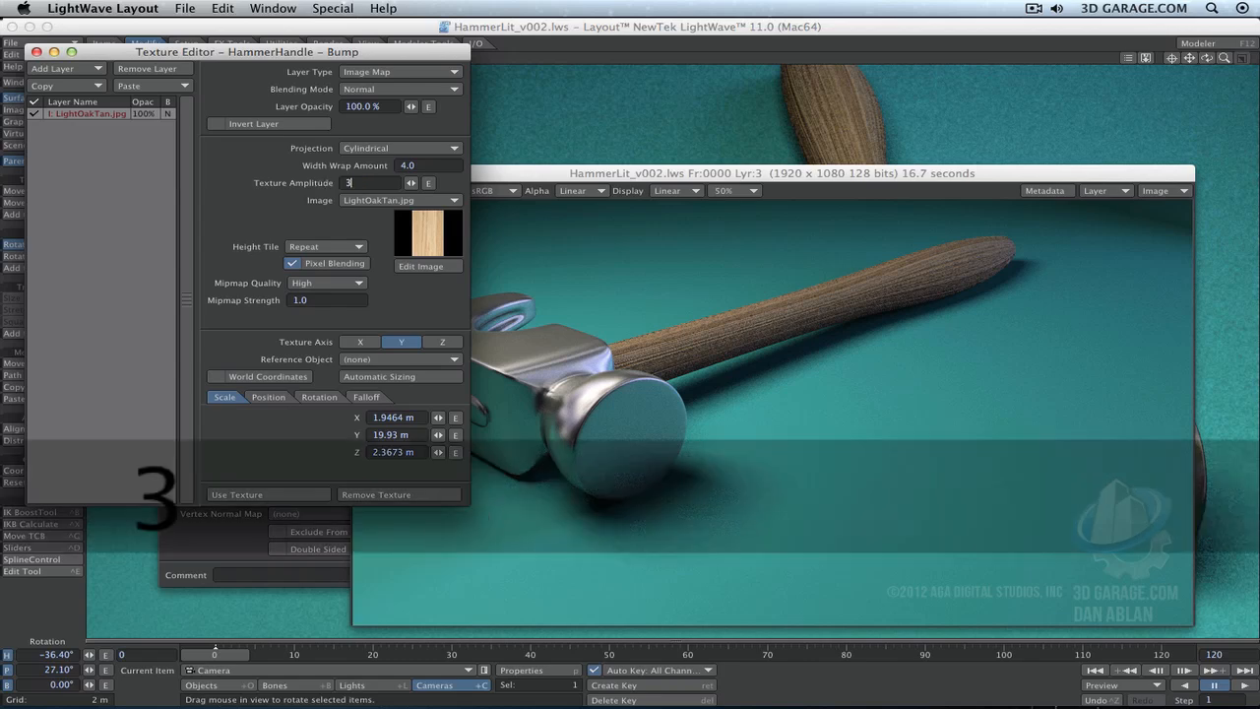
key("Return")
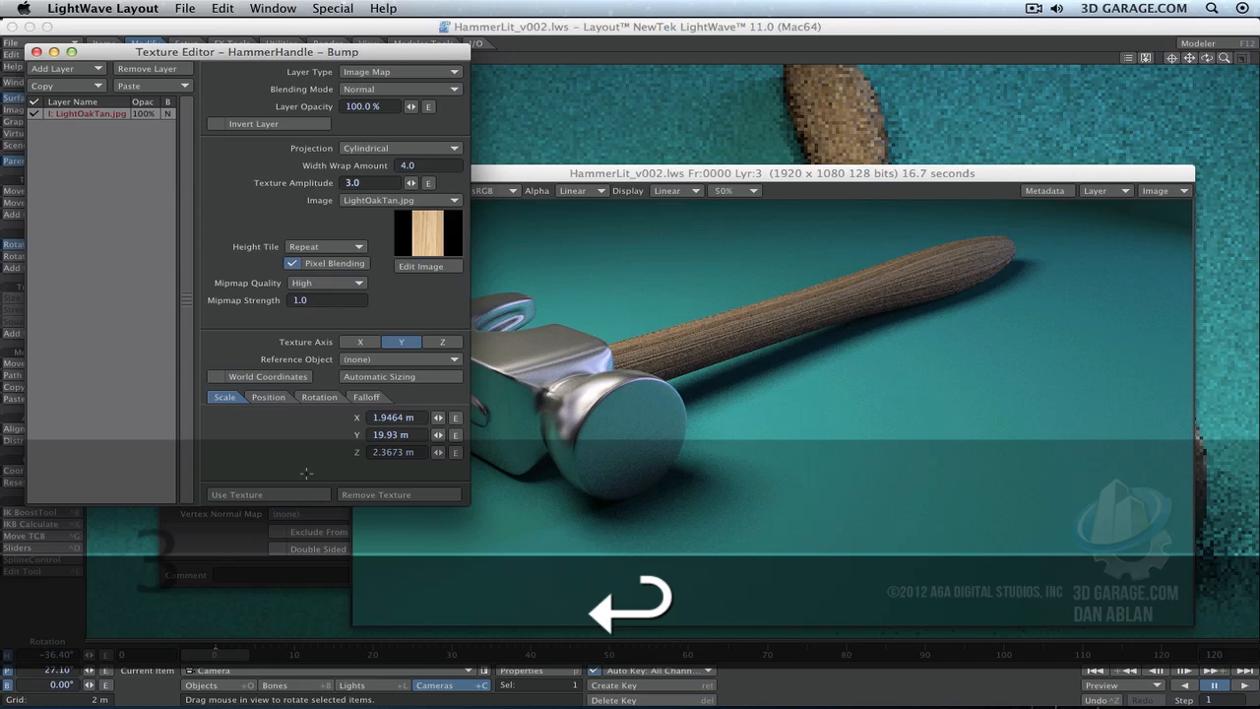
key("F9")
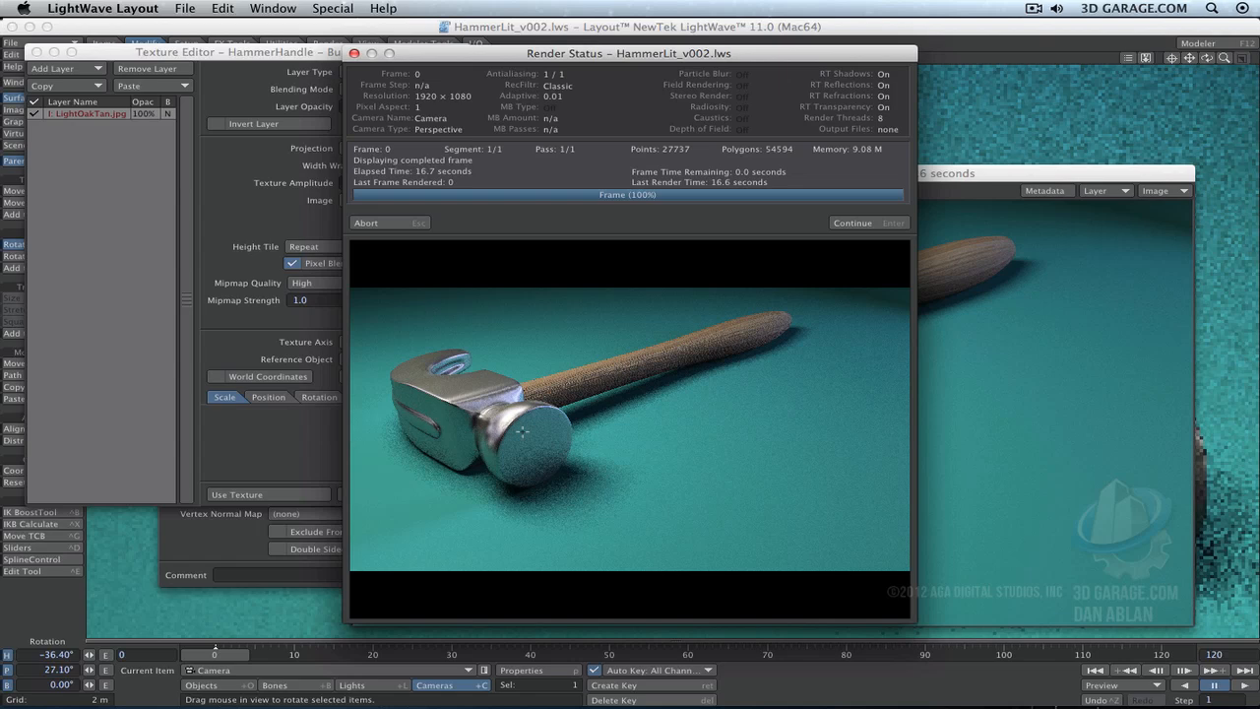
left_click(898, 223)
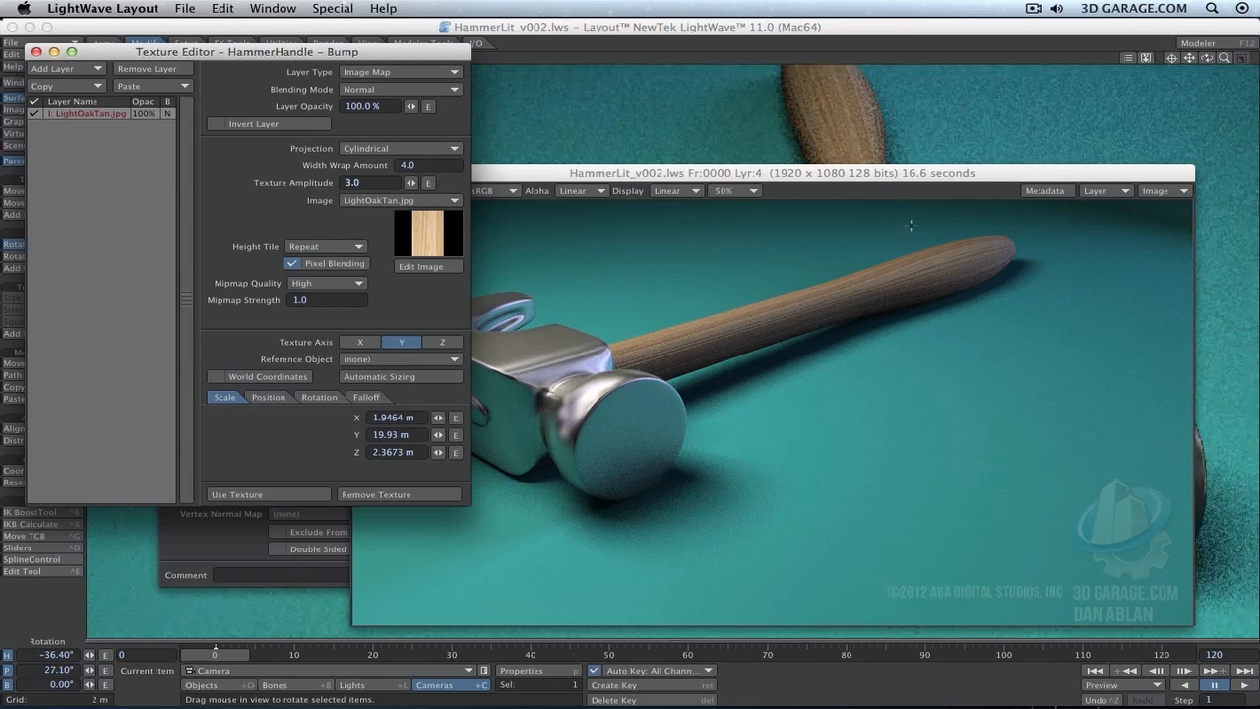
- Accept the handle's bump texture, close the rendered image, and open the HammerHandle color texture for editing
left_click(289, 494)
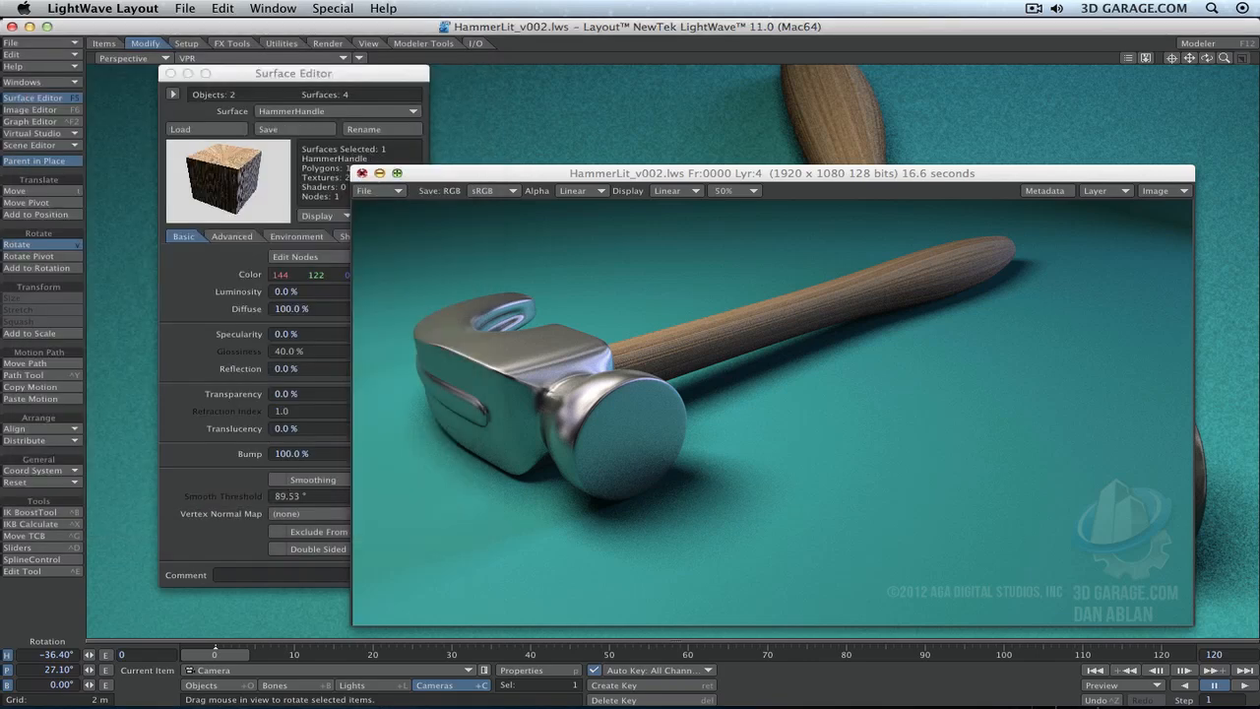
left_click(361, 173)
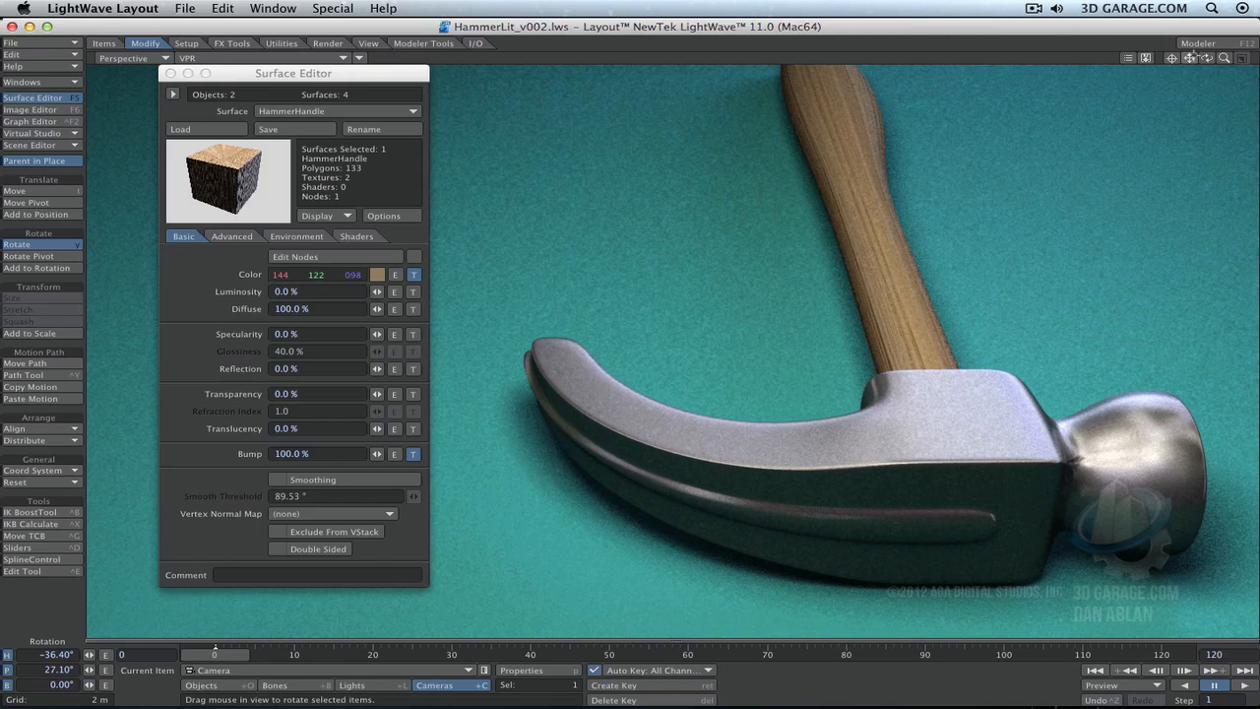
left_click_drag(1208, 58, 1248, 63)
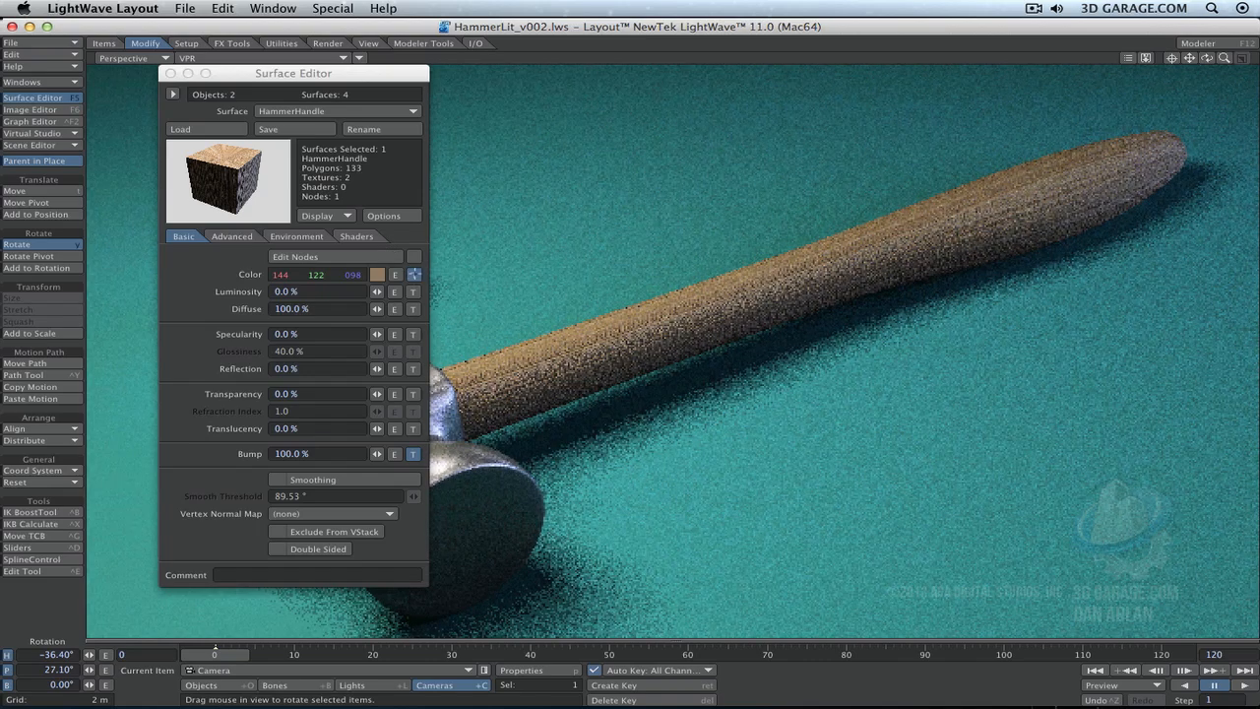
left_click(414, 274)
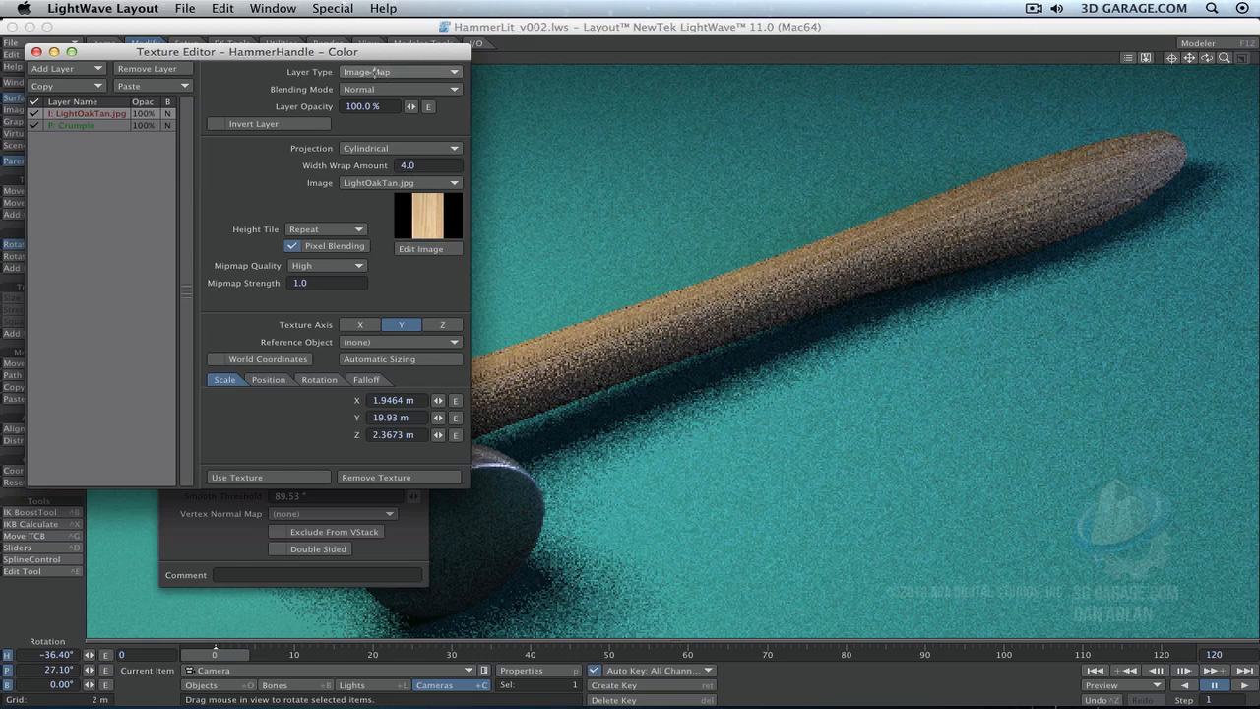
- Try the Additive, Subtractive, Difference and Multiply blending modes on the LightOakTan.jpg image layer
left_click(426, 90)
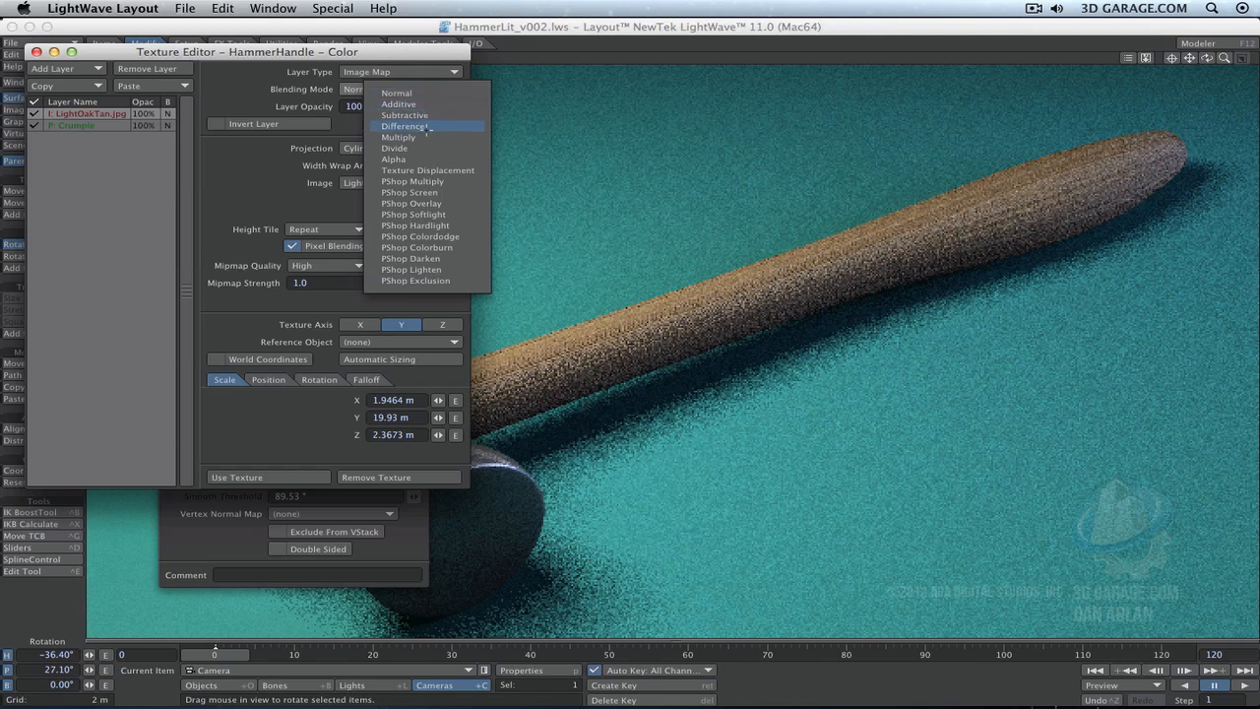
left_click(428, 57)
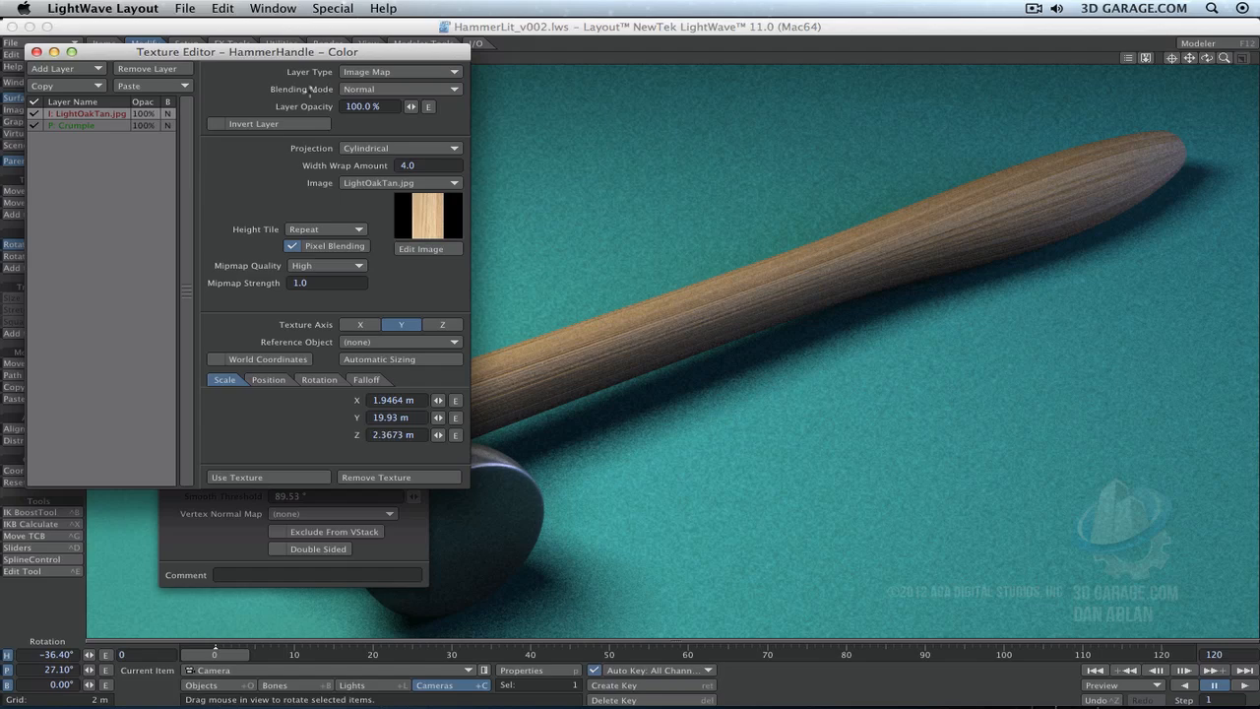
left_click(399, 89)
left_click(399, 102)
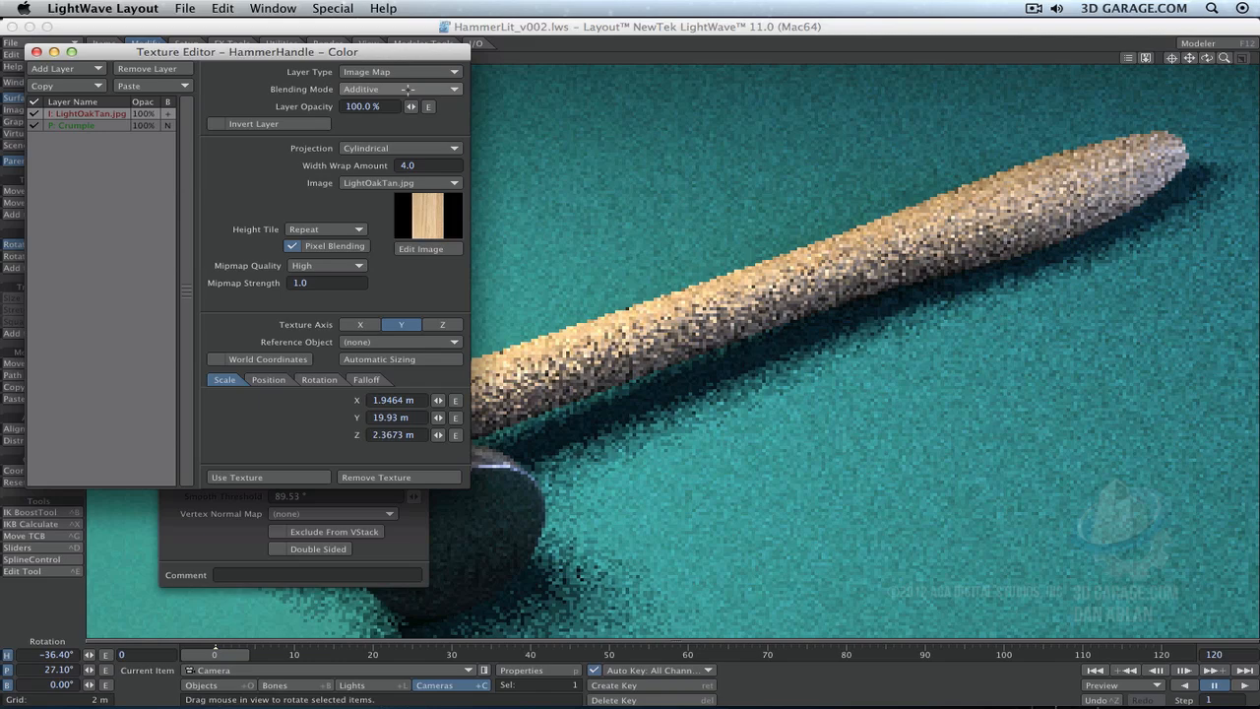
left_click(402, 89)
left_click(407, 100)
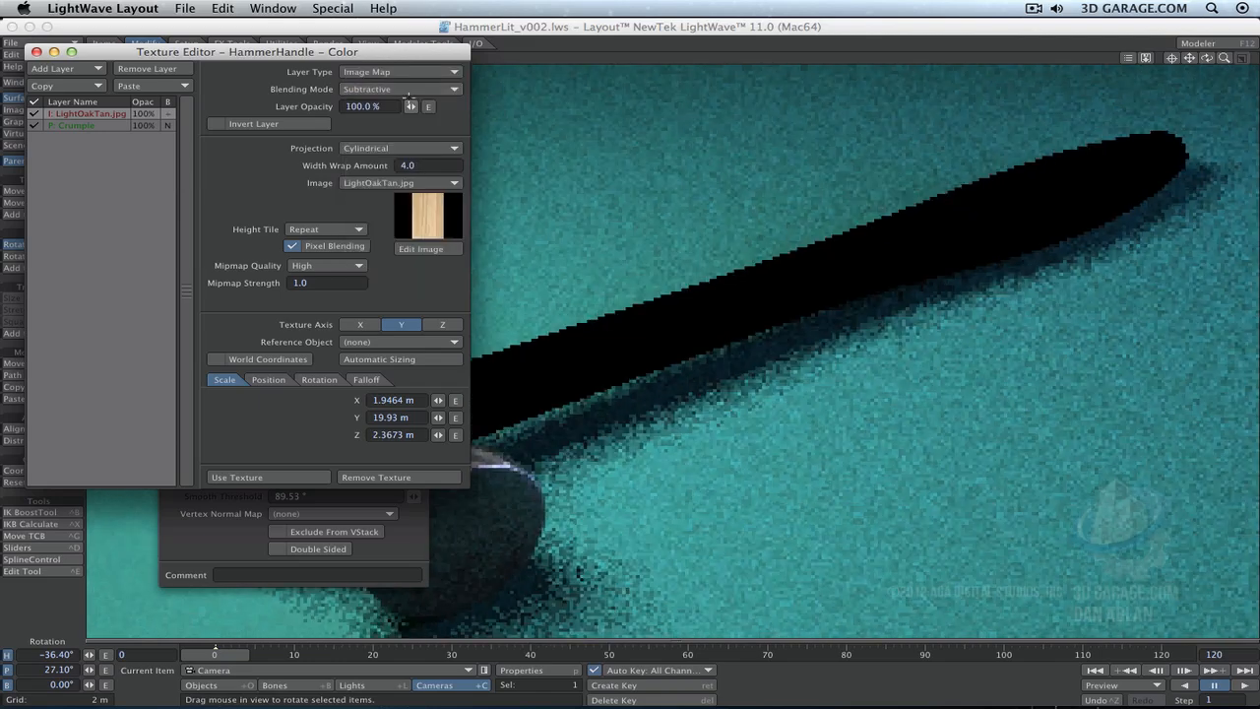
left_click(405, 89)
left_click(406, 100)
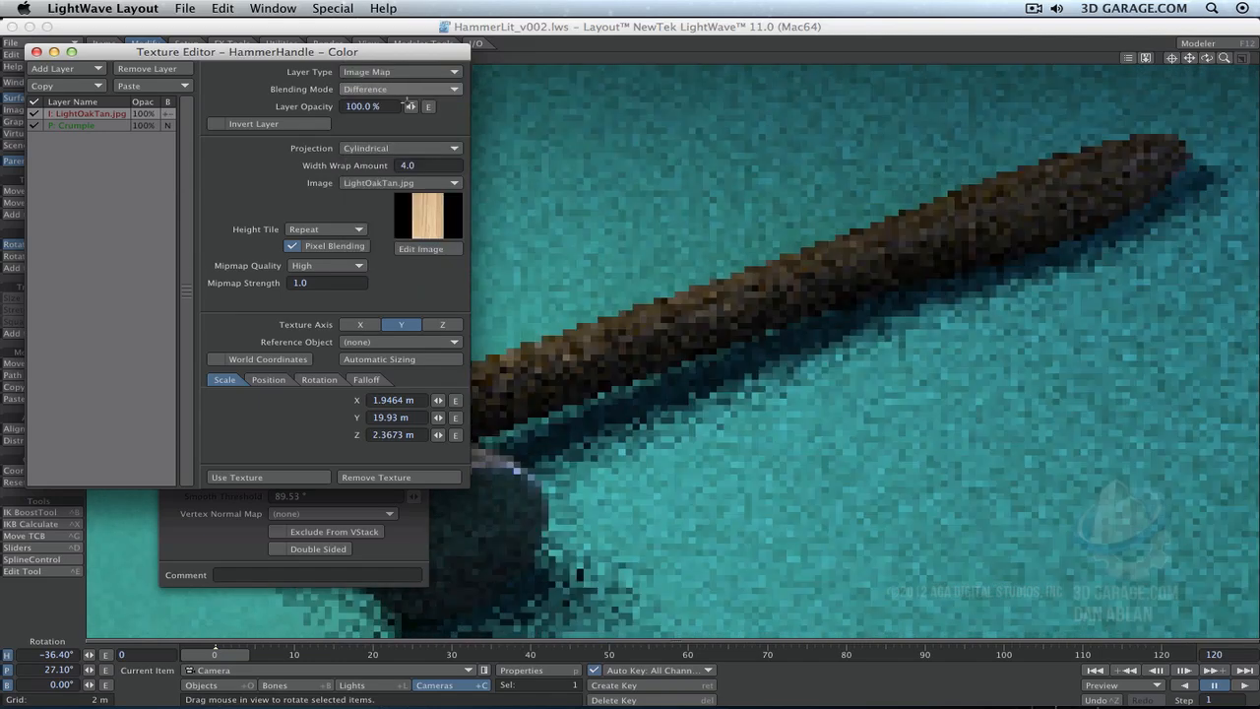
left_click(406, 89)
left_click(406, 100)
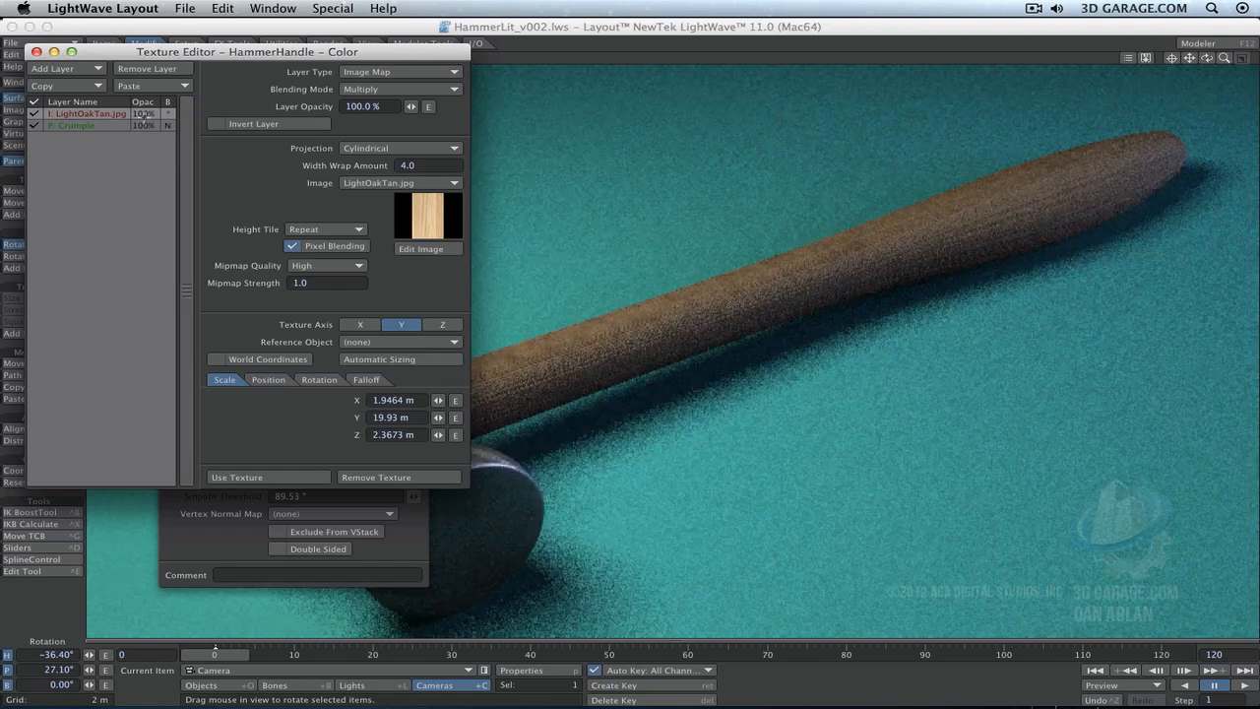
- Try adjusting the layer opacity of the wood image layer and the Crumple layer
left_click(151, 113)
mouse_move(411, 107)
left_mouse_down()
mouse_move(388, 106)
mouse_move(412, 107)
left_mouse_up()
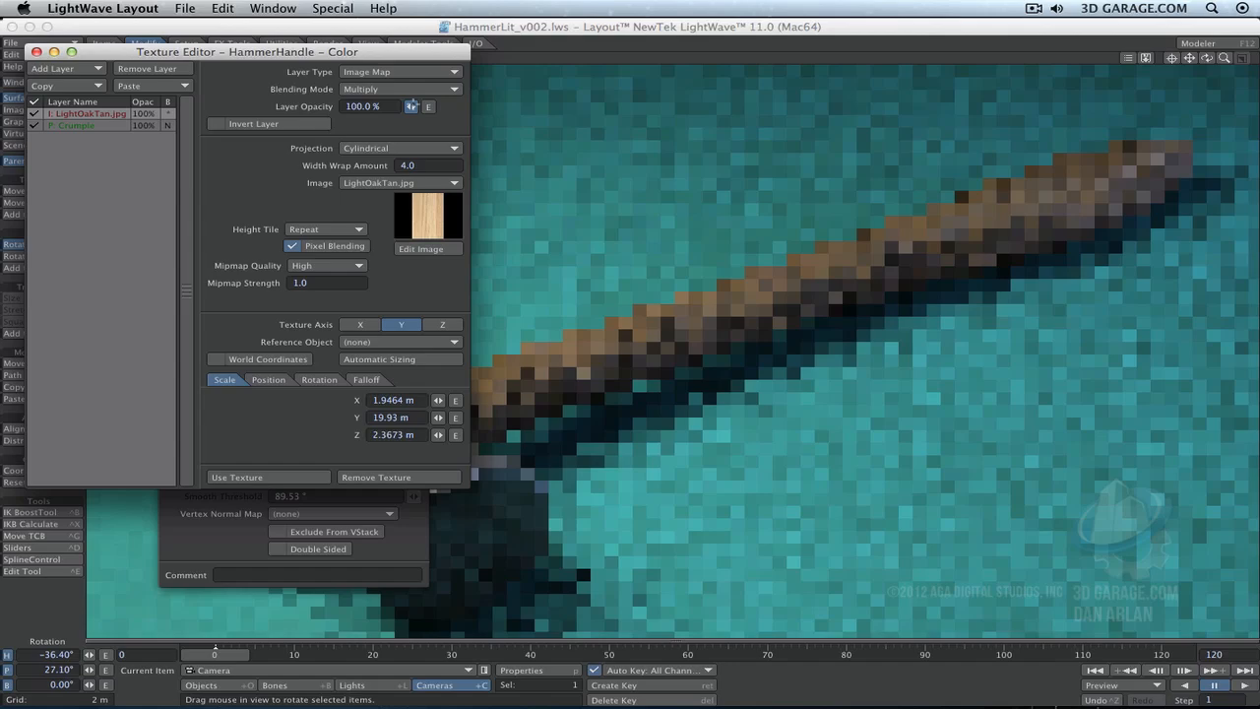
left_click(79, 126)
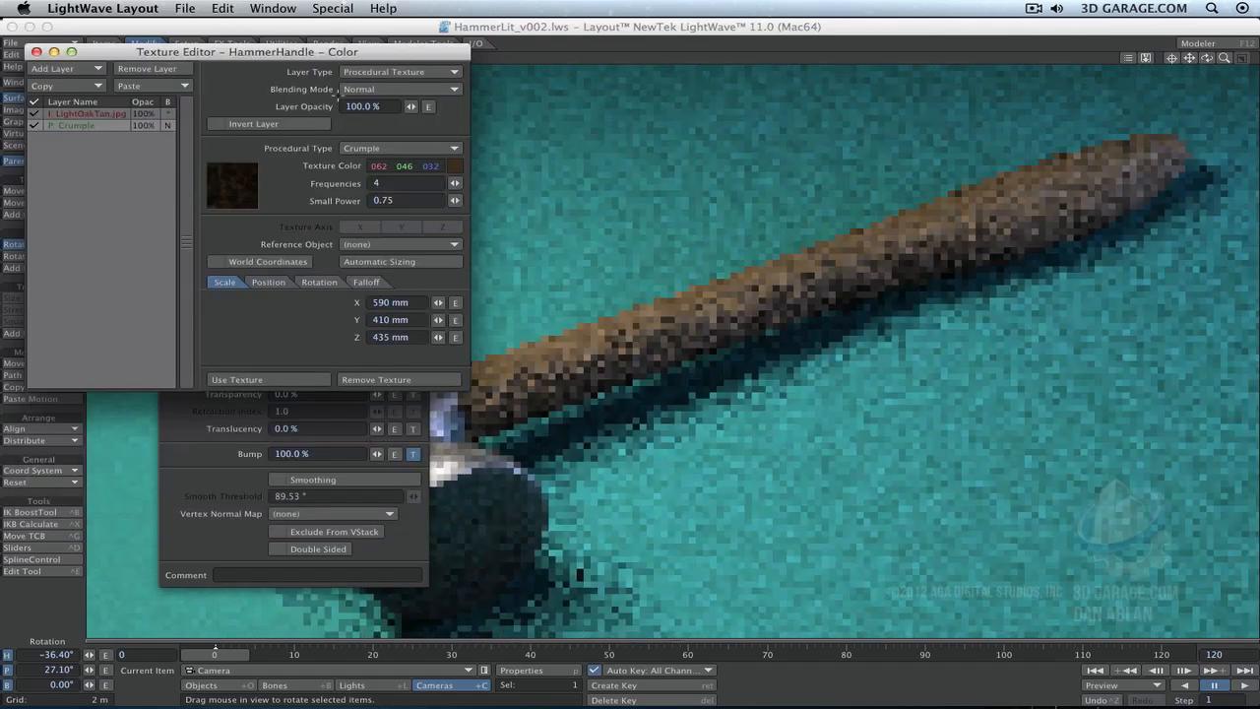
mouse_move(412, 107)
left_mouse_down()
mouse_move(379, 106)
mouse_move(412, 106)
left_mouse_up()
- Set the wood image layer's blending mode back to Normal
left_click(96, 115)
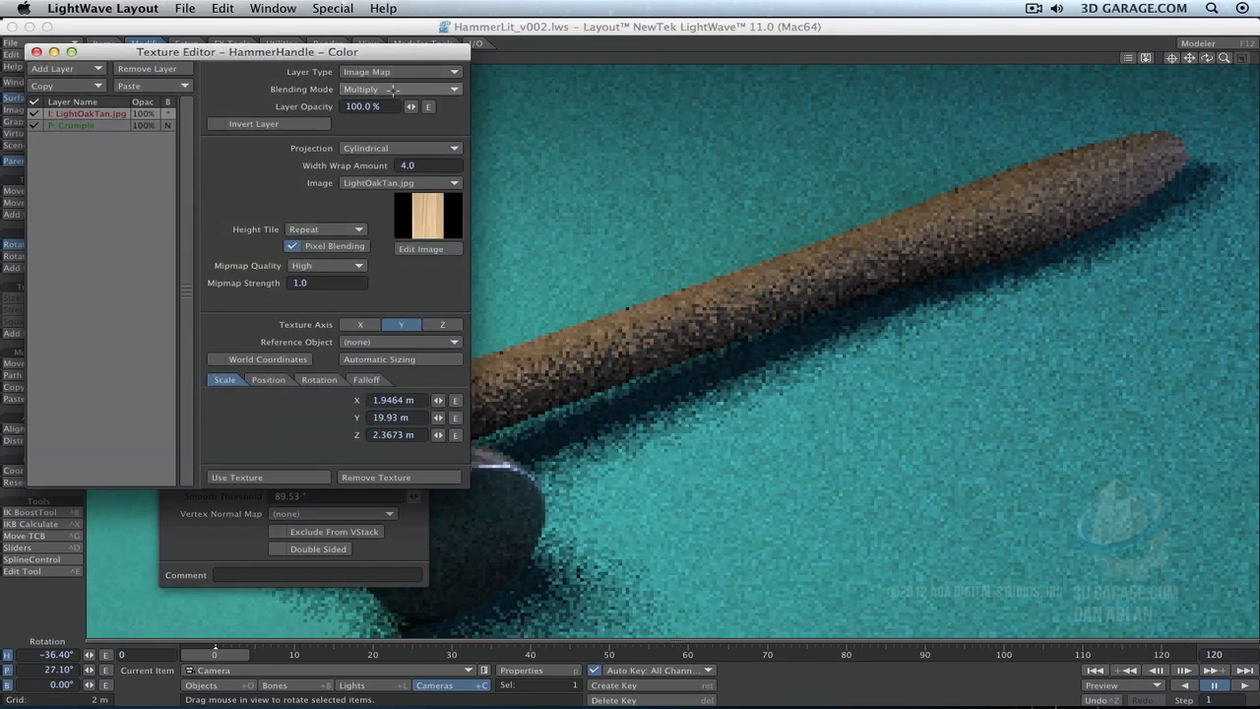
left_click(392, 89)
left_click(364, 47)
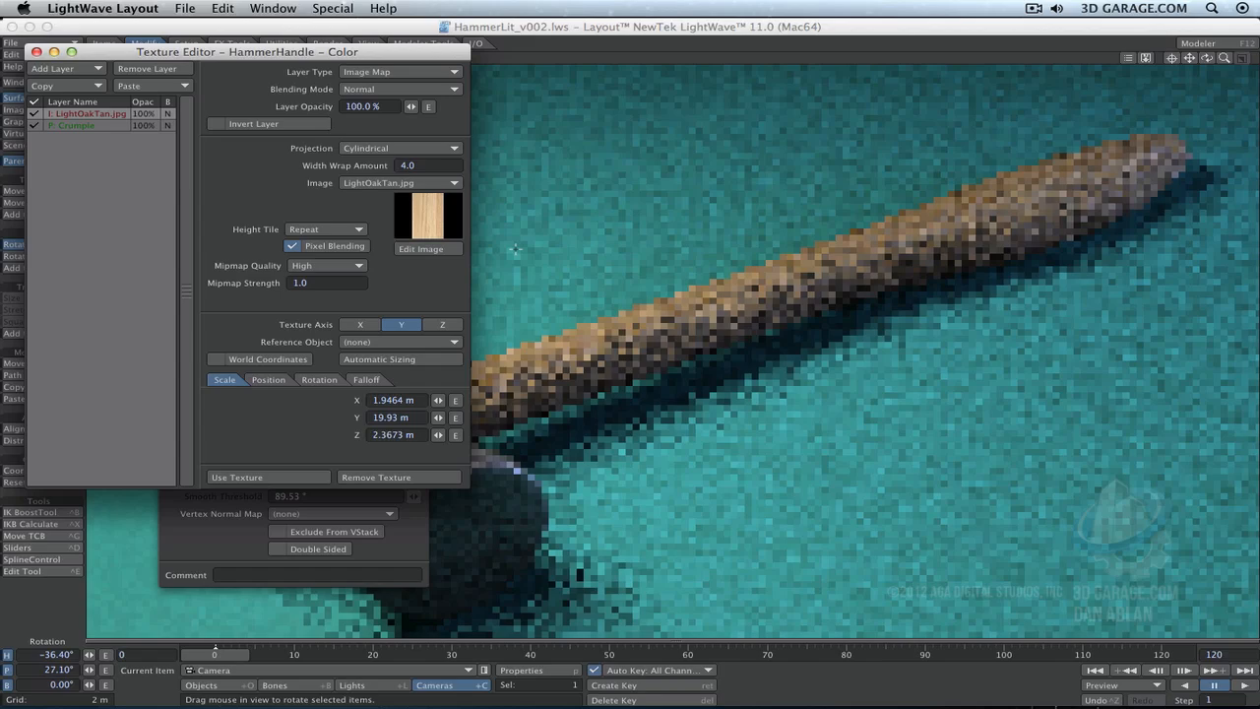
- Move the Crumple layer above the wood image layer in the color texture and render the current frame
left_click(94, 126)
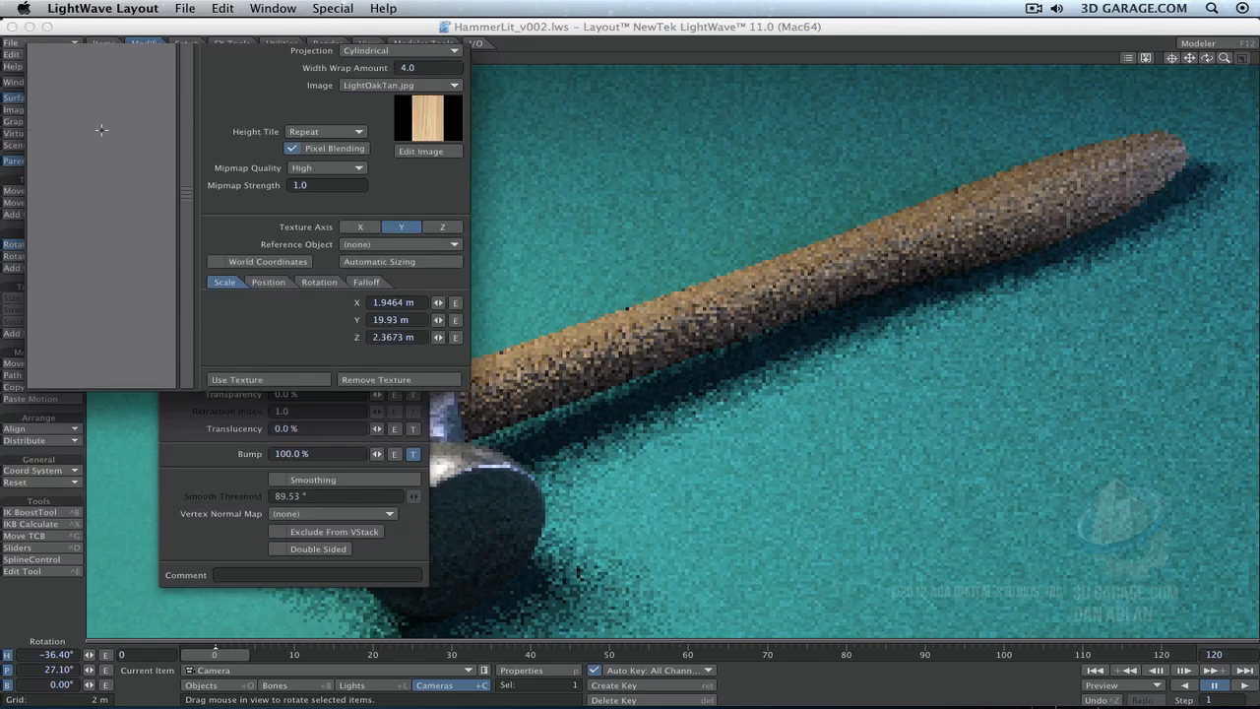
left_click_drag(93, 127, 77, 103)
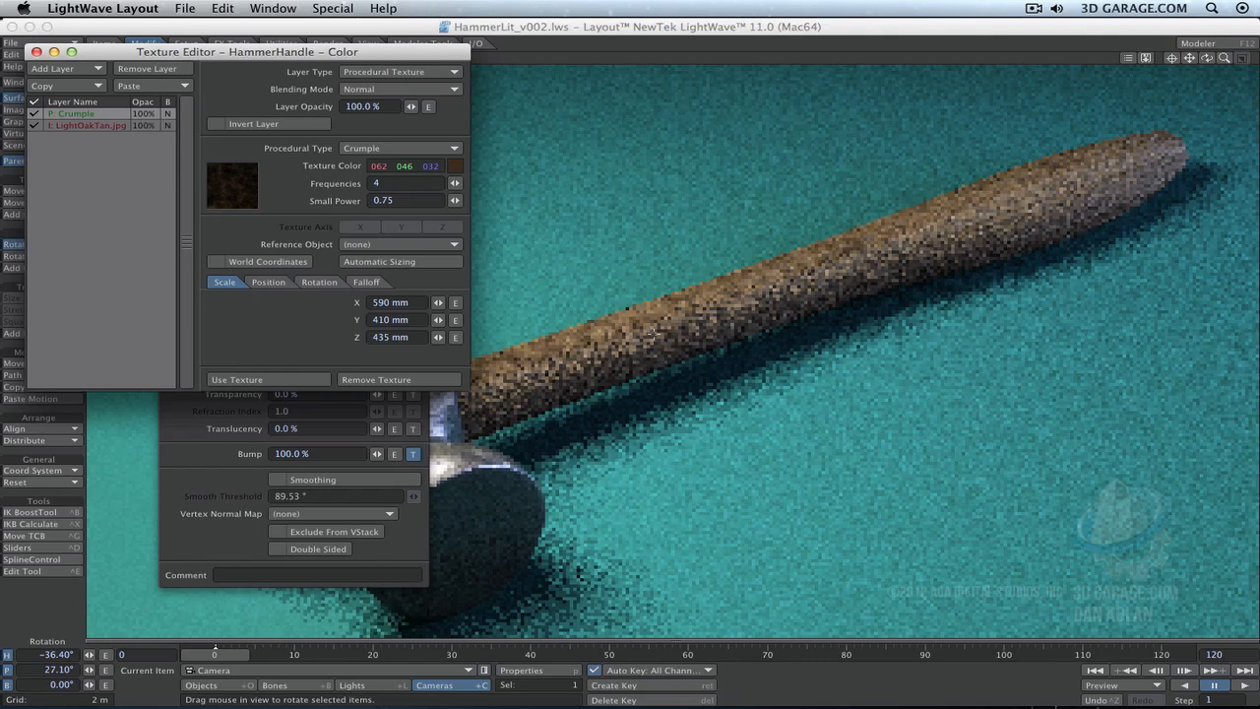
key("F9")
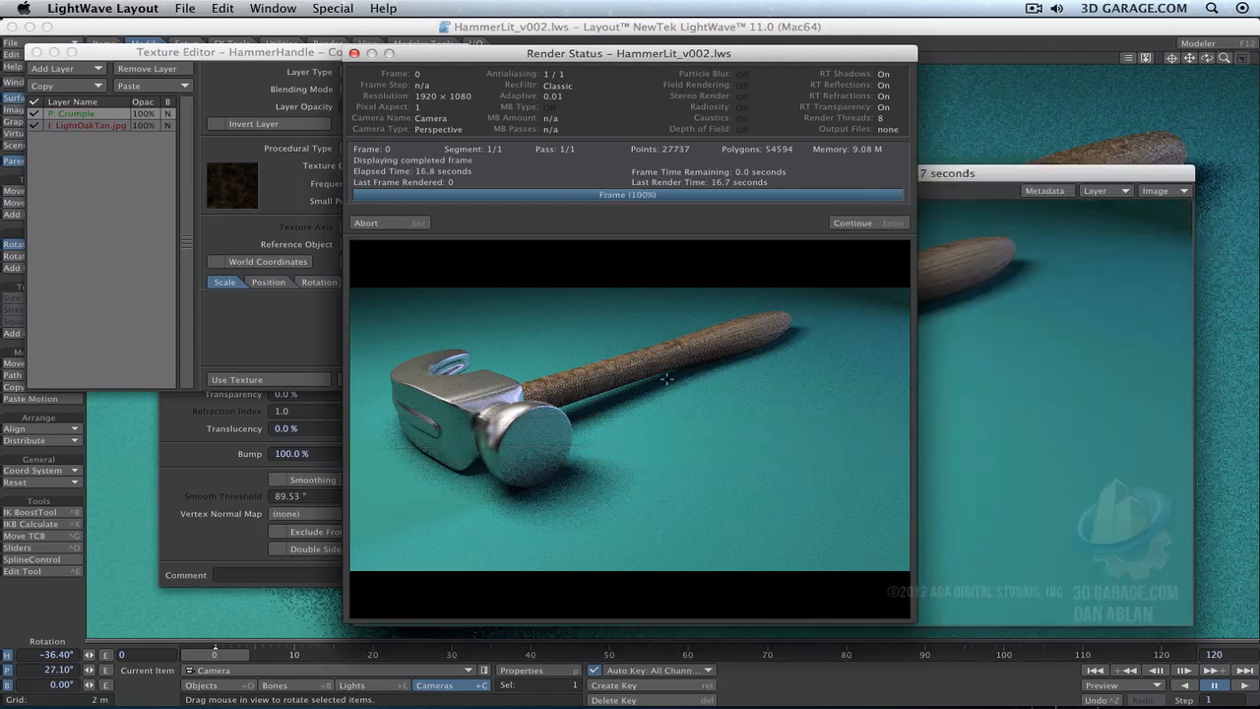
left_click(873, 221)
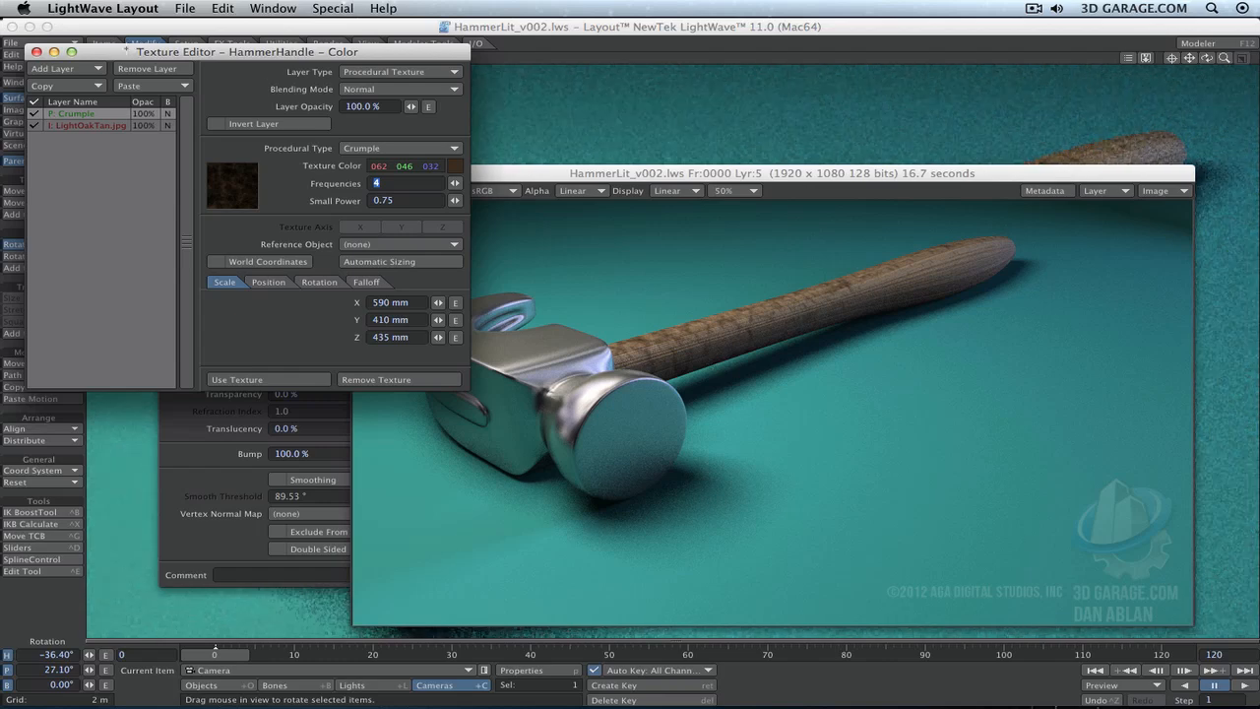
- Save all objects in the scene so their surface settings are stored
left_click_drag(175, 51, 220, 97)
left_click(57, 43)
mouse_move(57, 43)
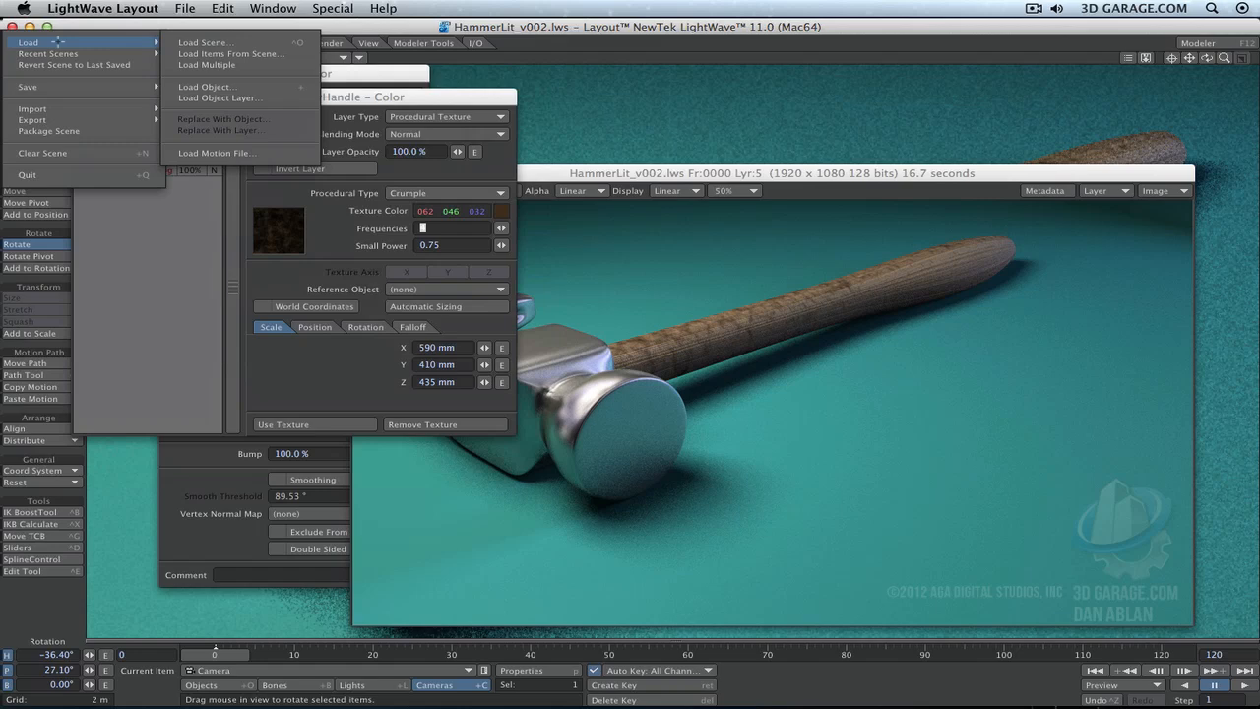
mouse_move(97, 86)
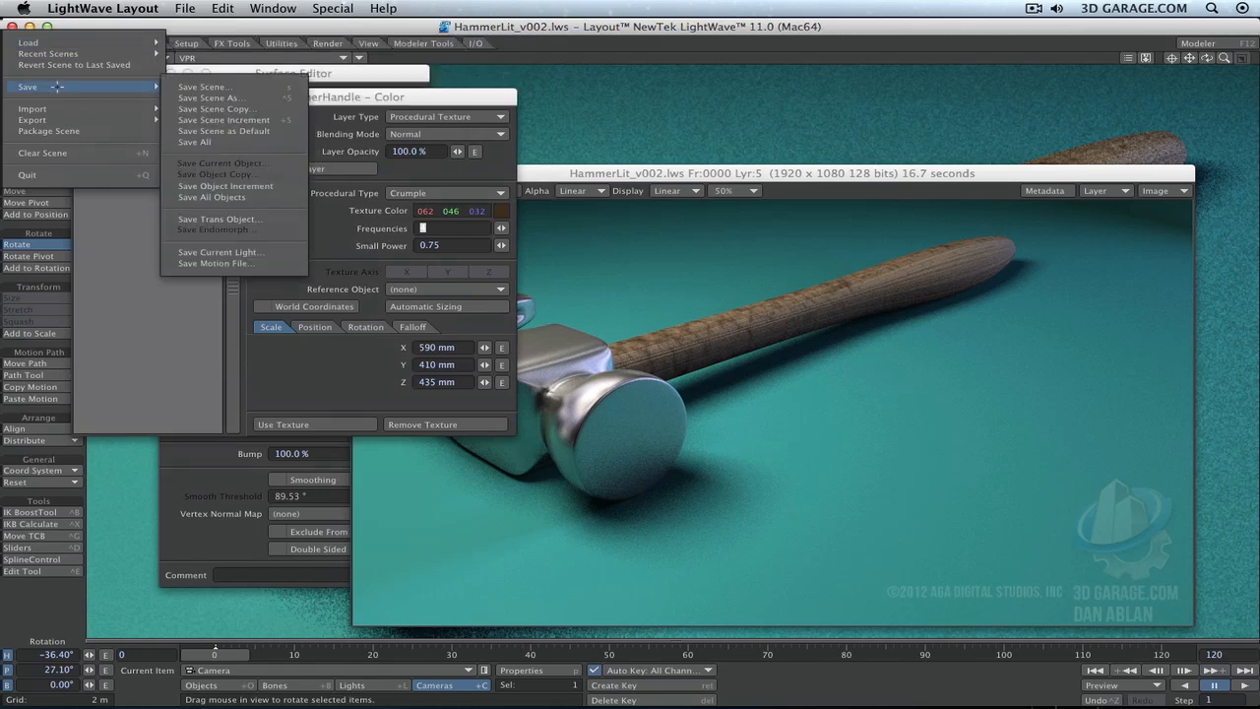
left_click(255, 197)
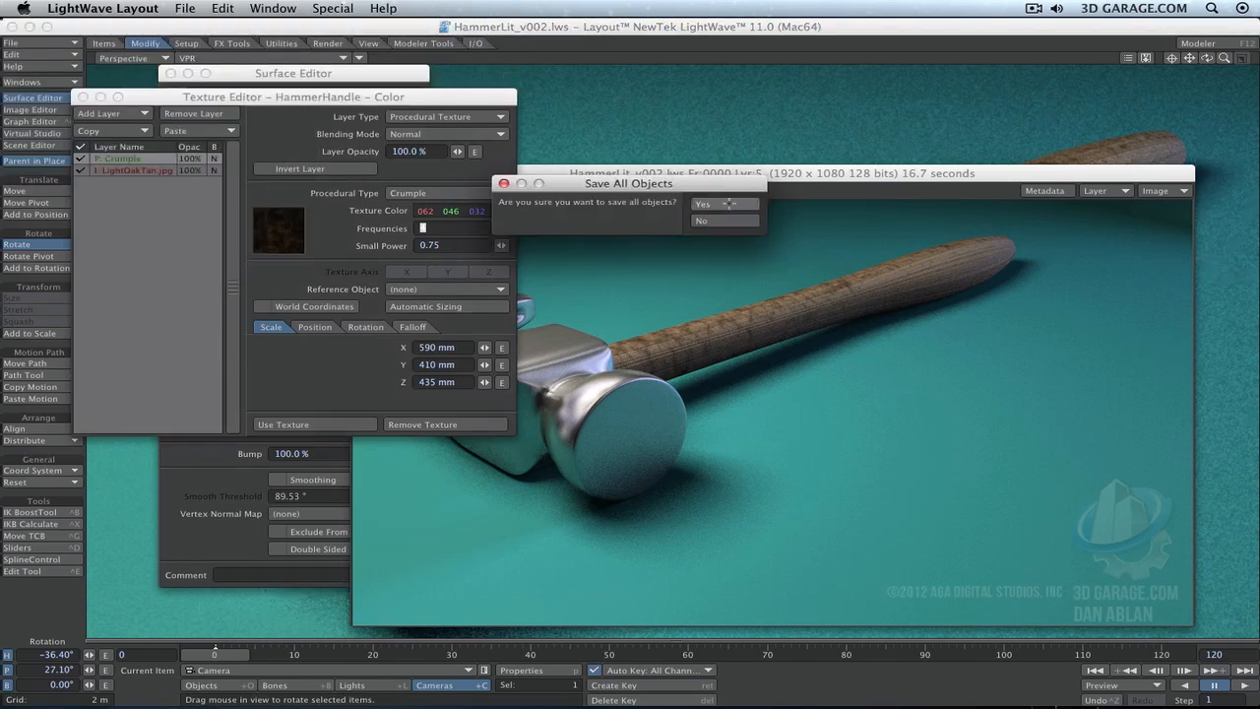
left_click(728, 204)
- Save the hammer scene under its current file name
left_click(44, 43)
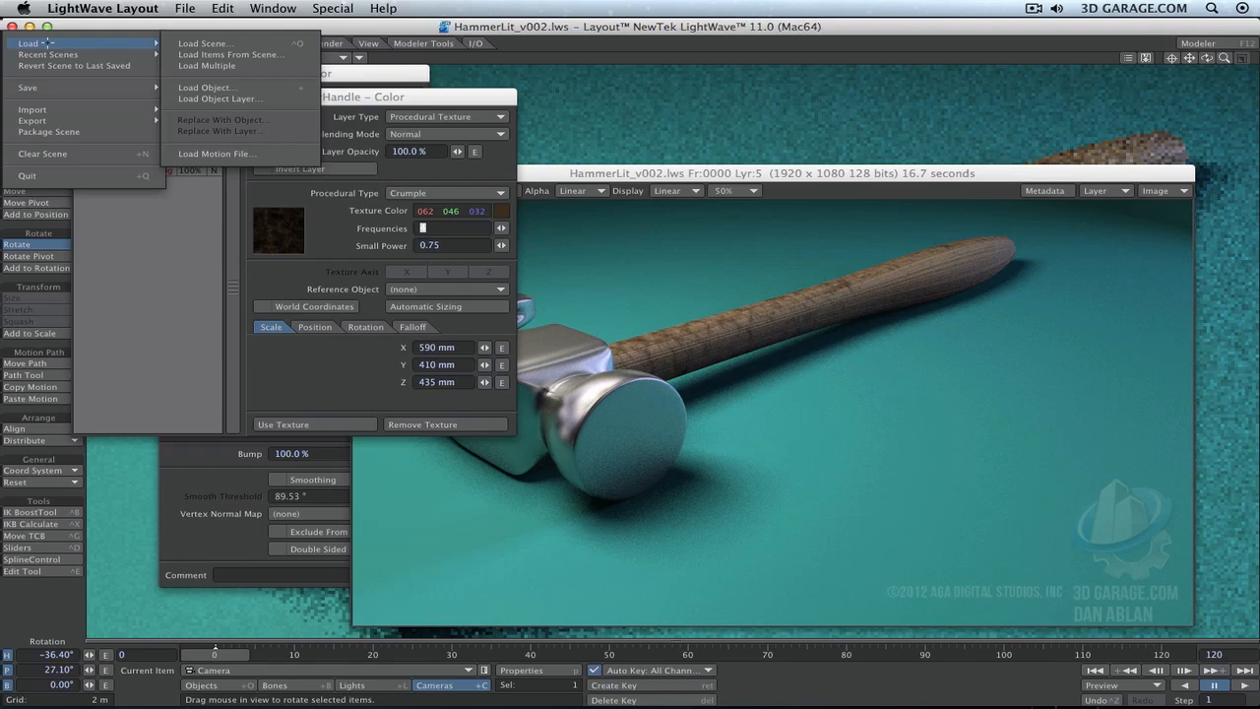
mouse_move(48, 87)
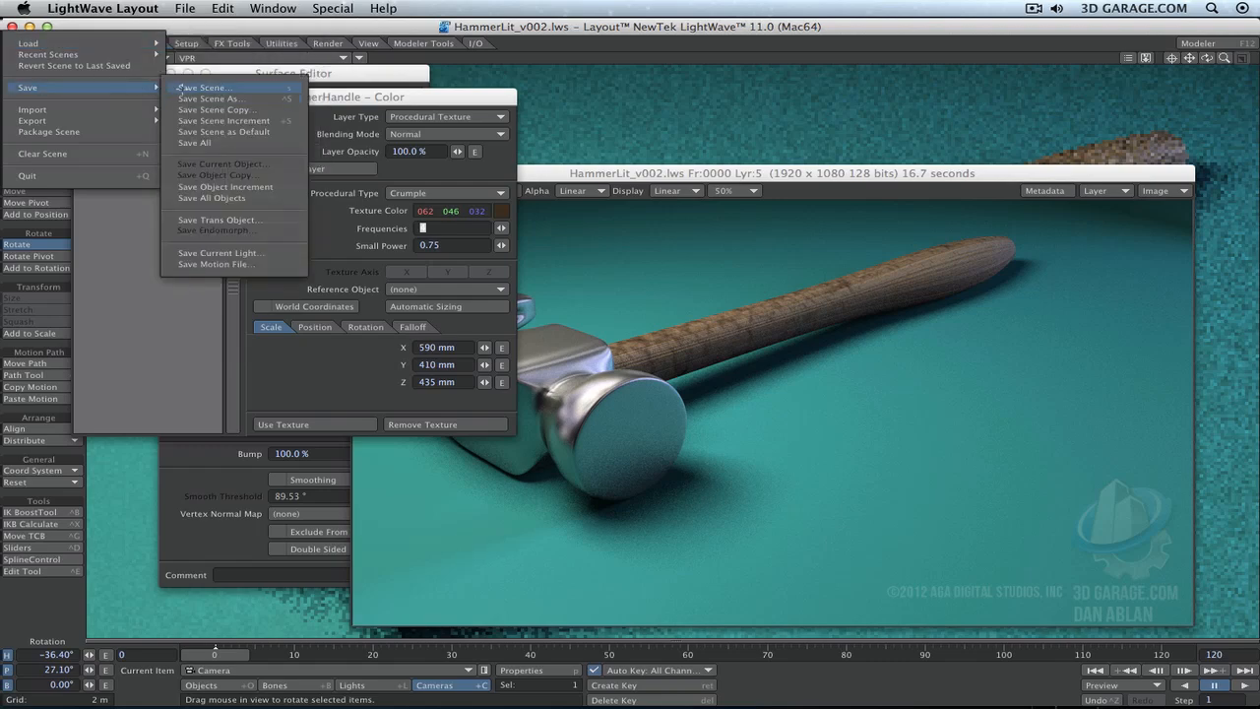
left_click(178, 88)
key("Return")
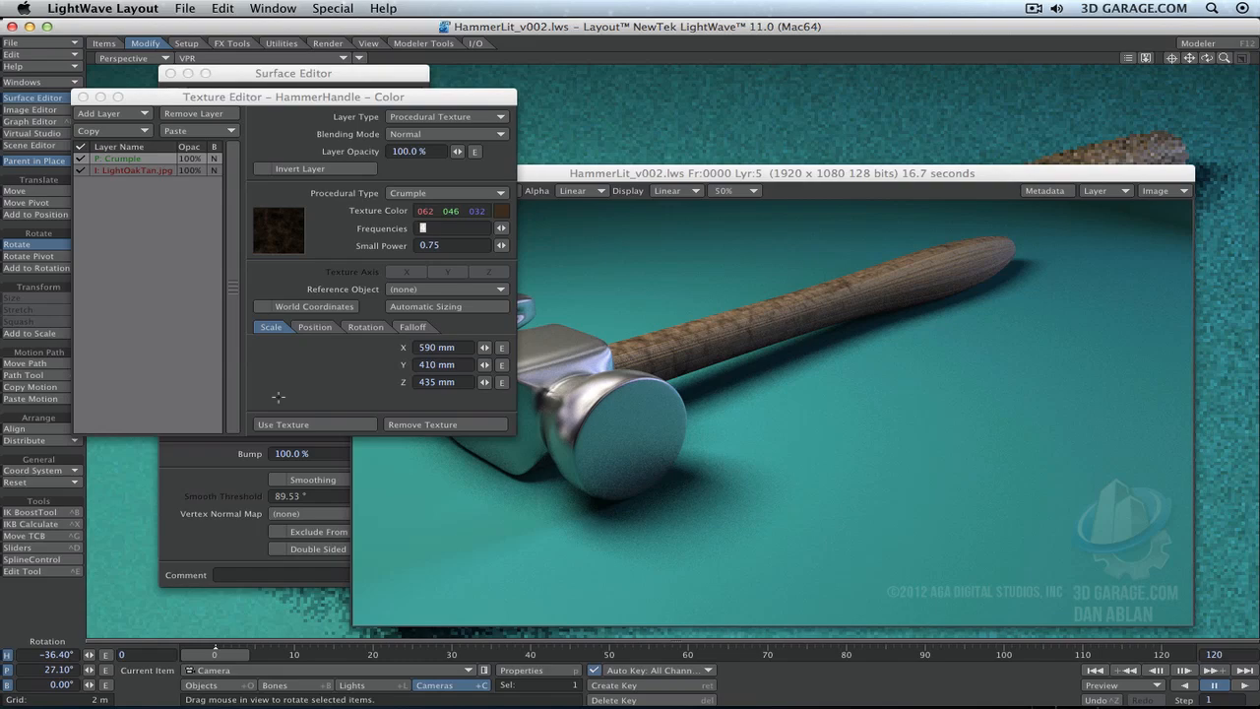
- Accept the handle's color texture, then close the rendered image and the Surface Editor
left_click(313, 424)
left_click(372, 179)
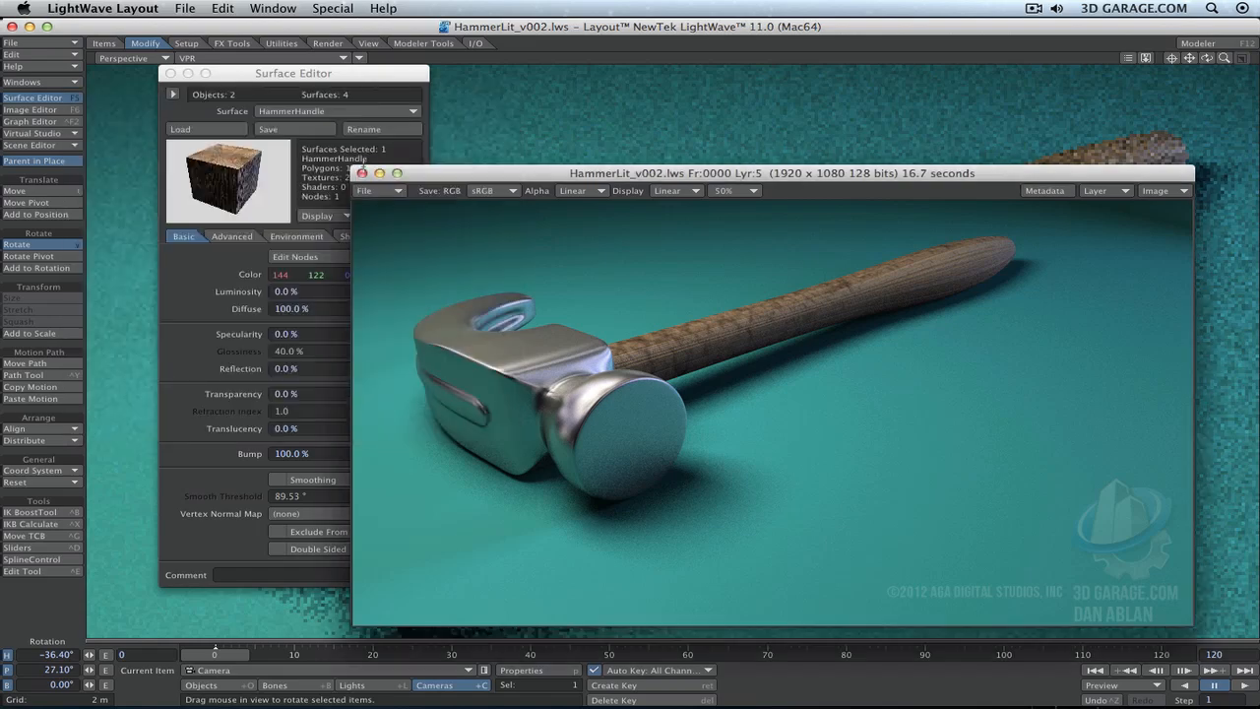
left_click(361, 173)
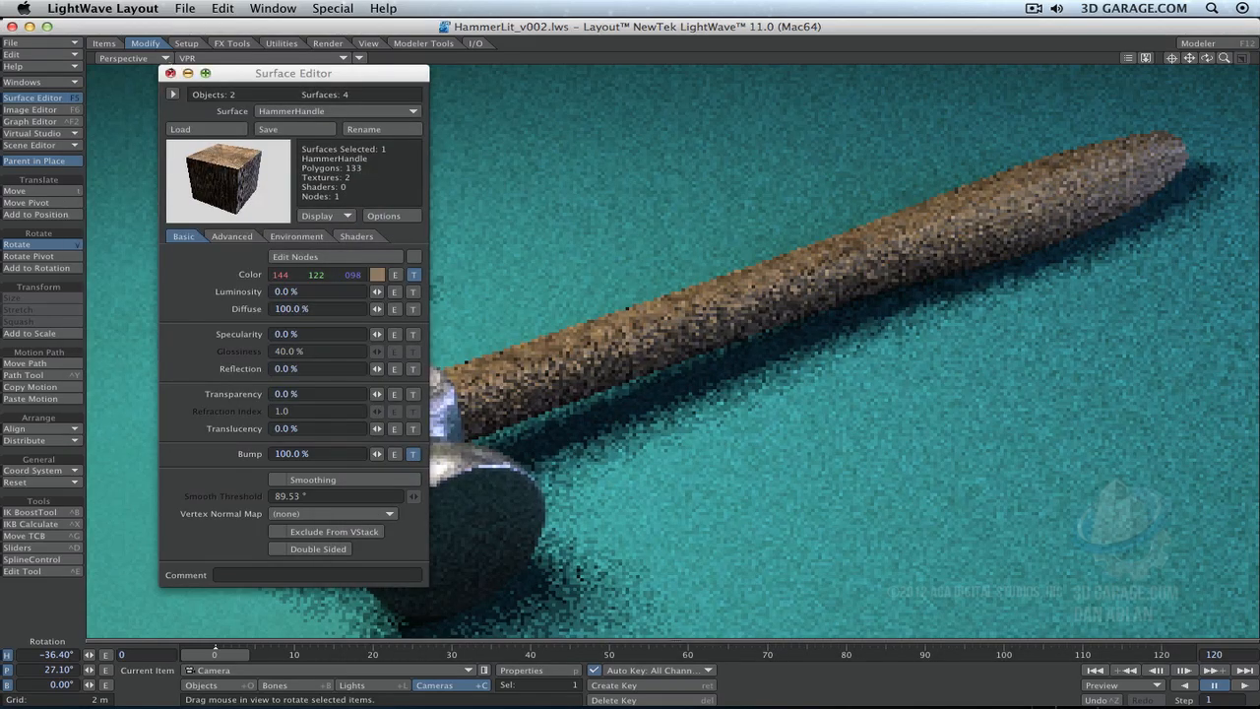
key("F5")
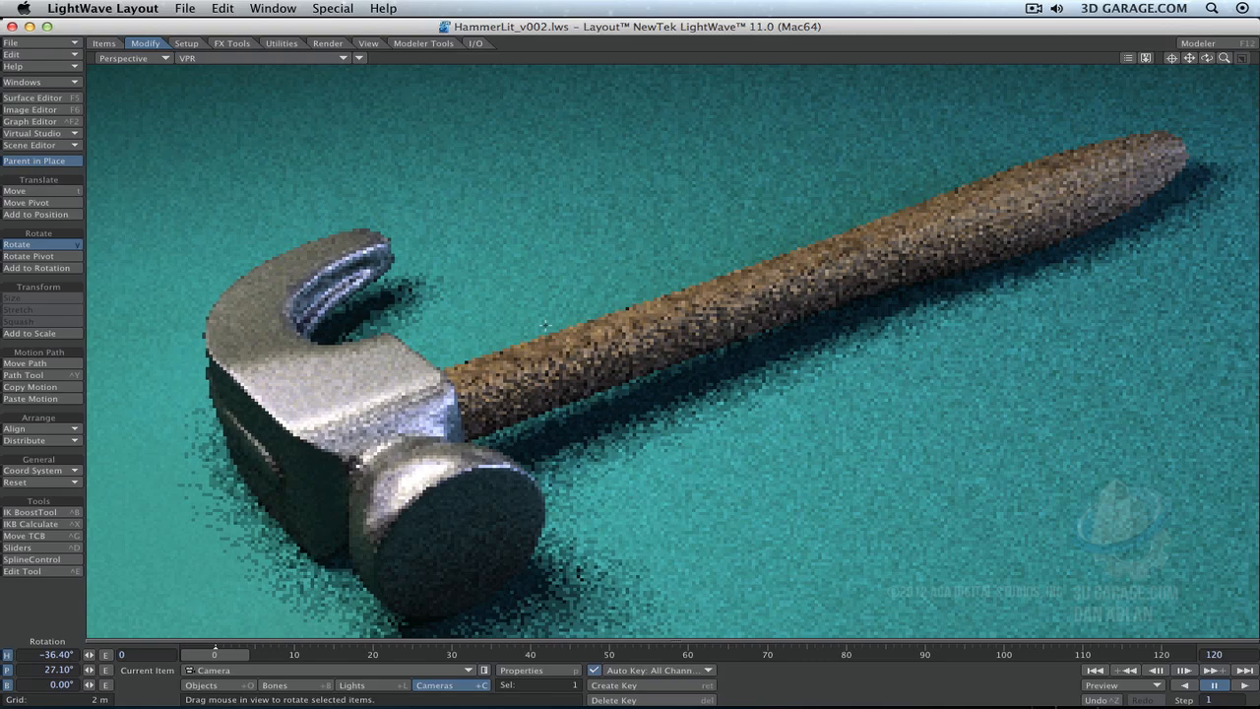